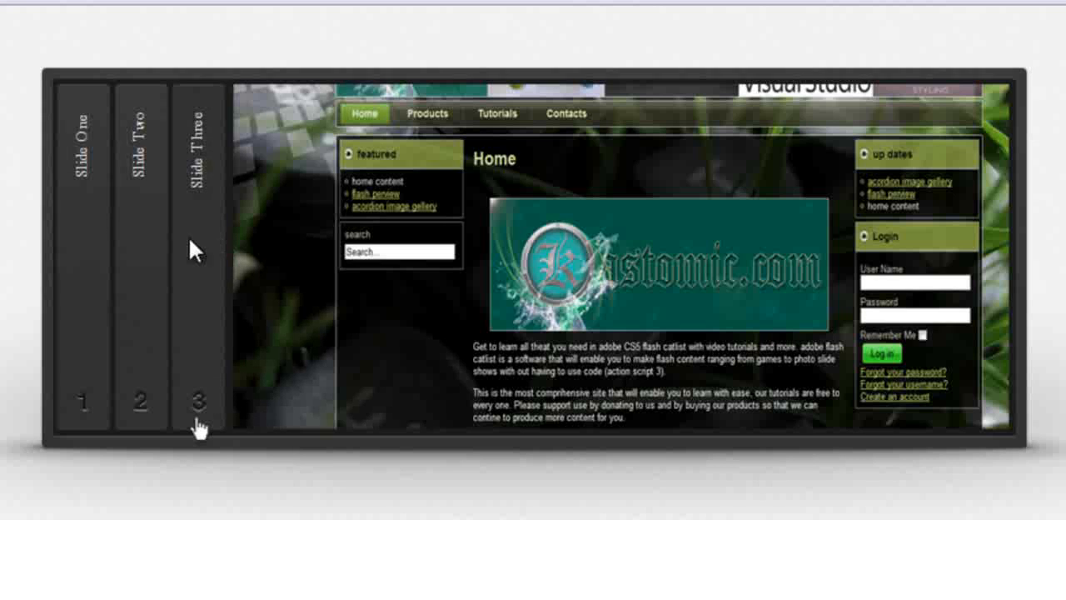
# - Preview the finished accordion gallery by opening its Slide Two, Slide One and Slide Three panels
pyautogui.click(139, 256)
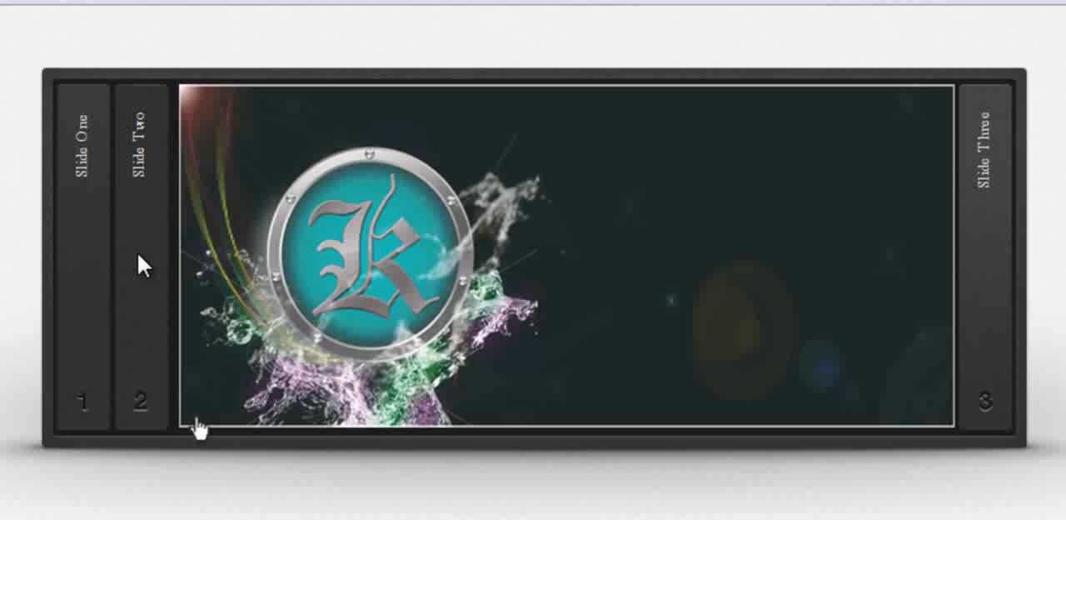
pyautogui.click(90, 239)
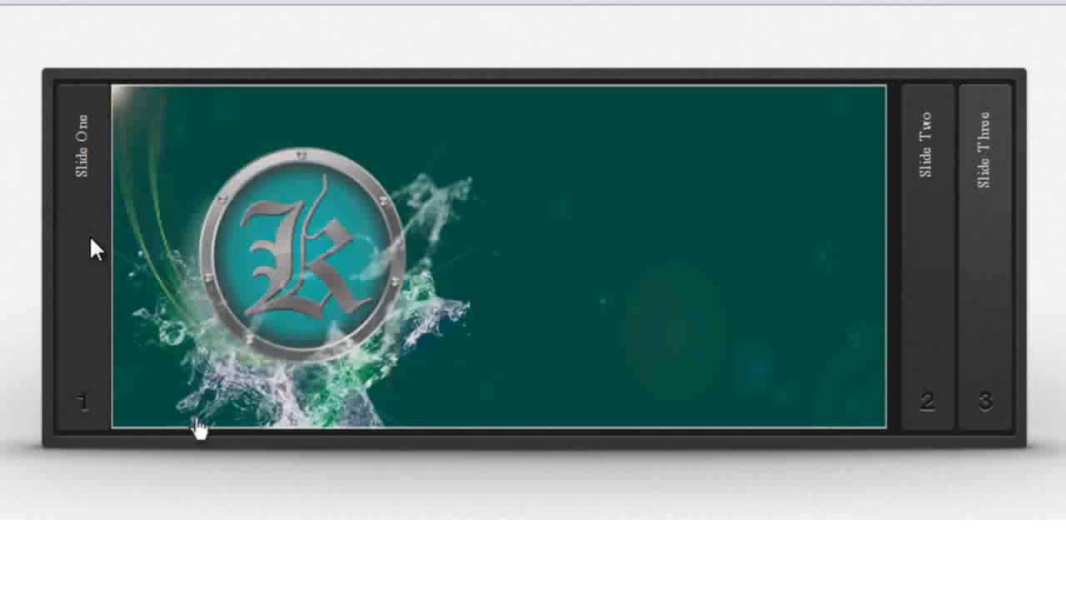
pyautogui.click(989, 185)
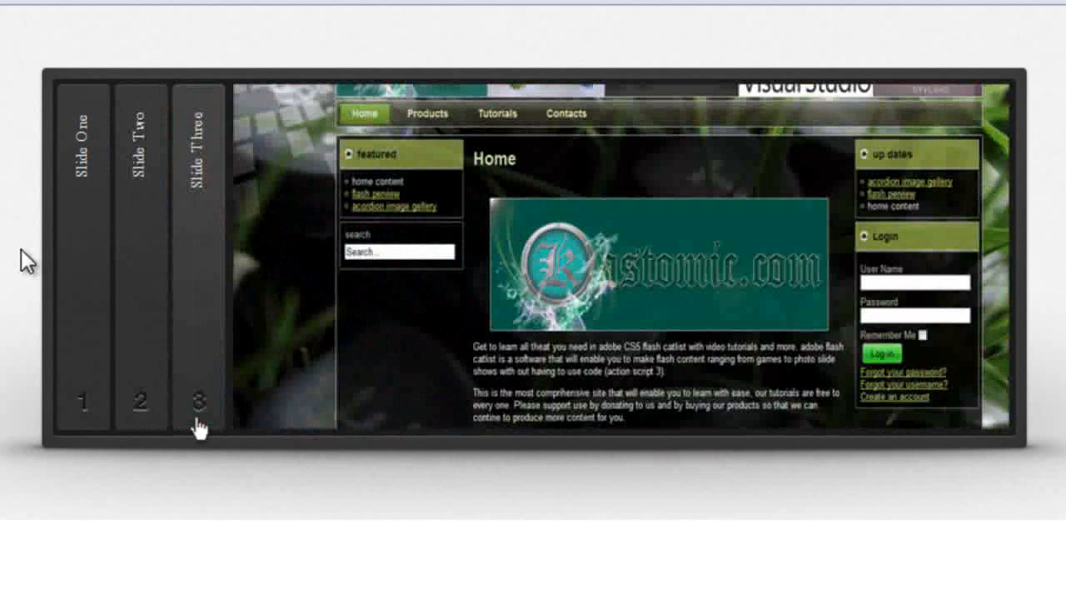
pyautogui.click(86, 250)
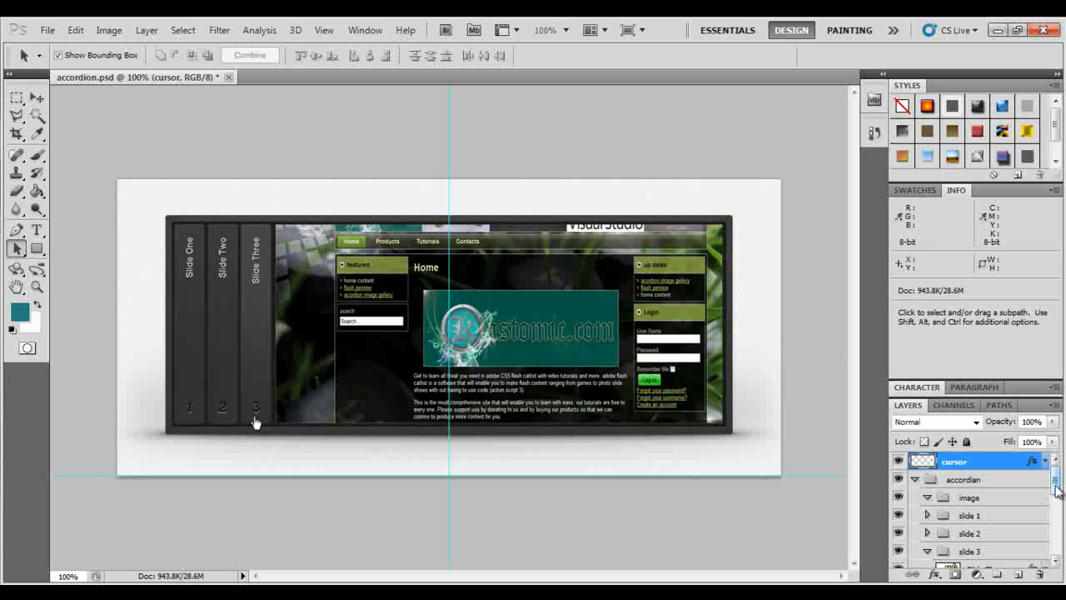
# - Toggle the visibility of the logo 2, logo 1 and Untitled picture layers to check each slide's image
pyautogui.click(1056, 562)
pyautogui.click(1056, 562)
pyautogui.click(1057, 562)
pyautogui.click(1056, 563)
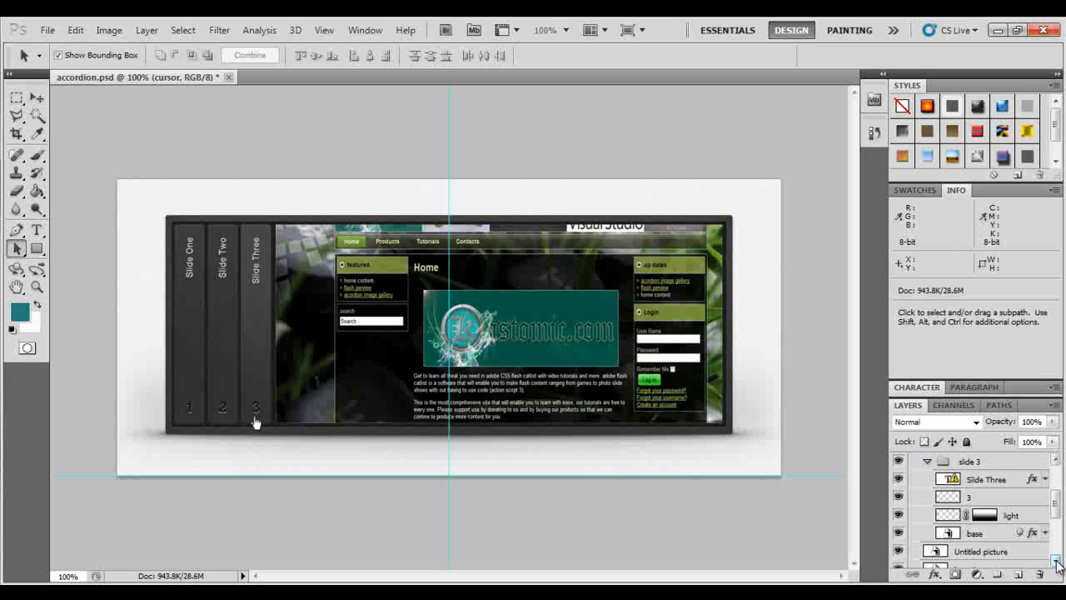
pyautogui.click(1056, 562)
pyautogui.click(1056, 562)
pyautogui.click(1056, 562)
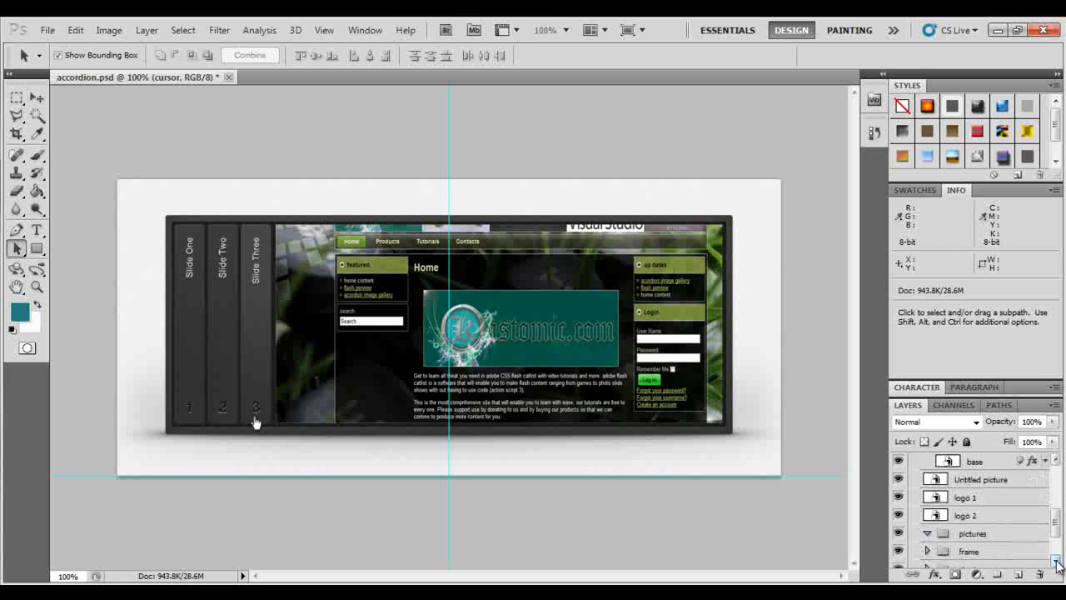
pyautogui.click(897, 516)
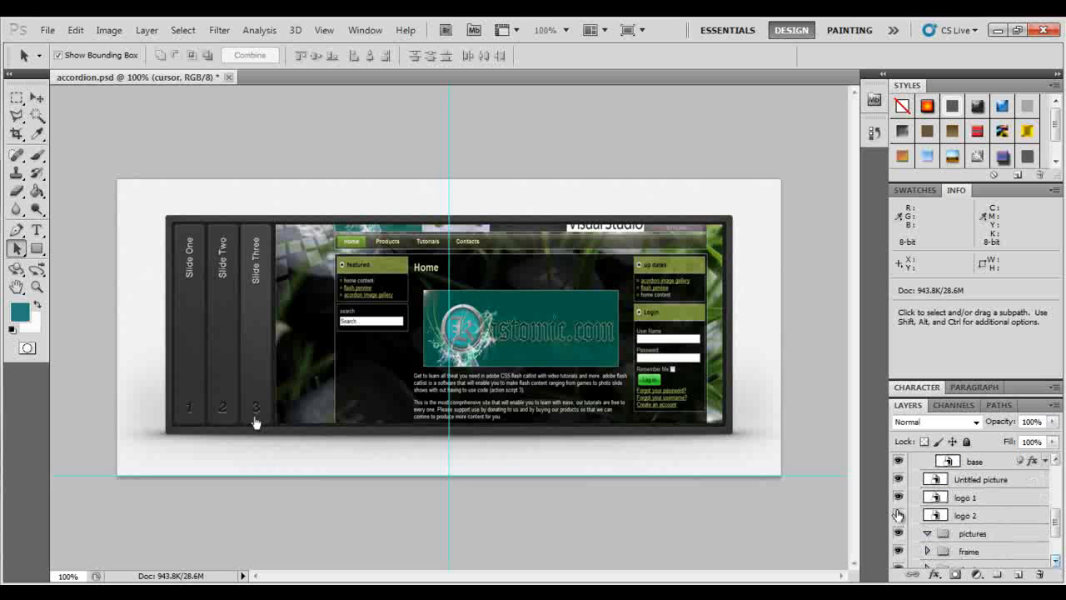
pyautogui.click(899, 497)
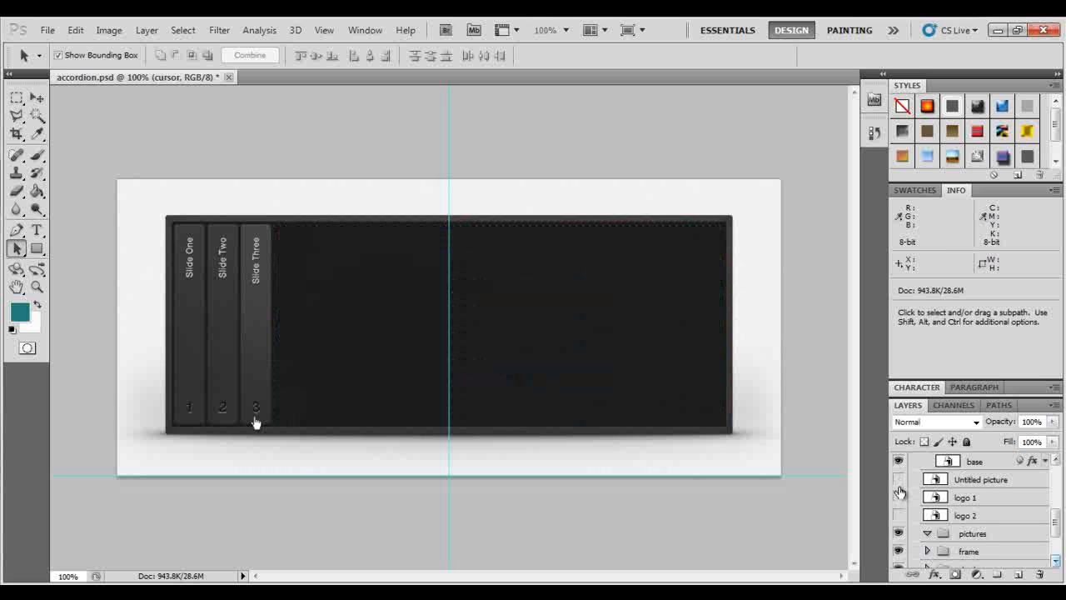
pyautogui.click(899, 479)
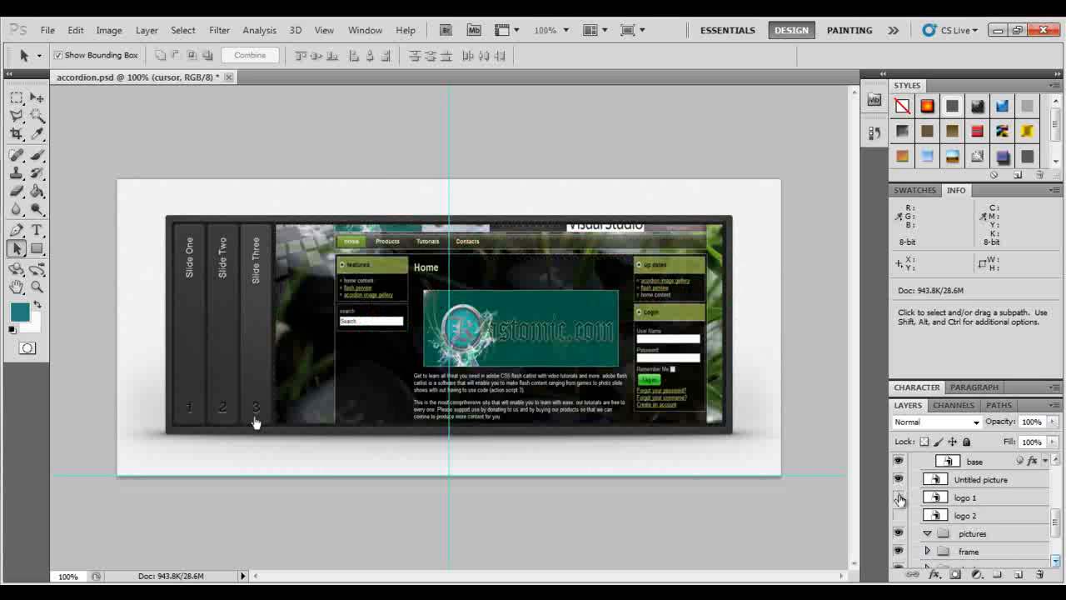
pyautogui.click(898, 480)
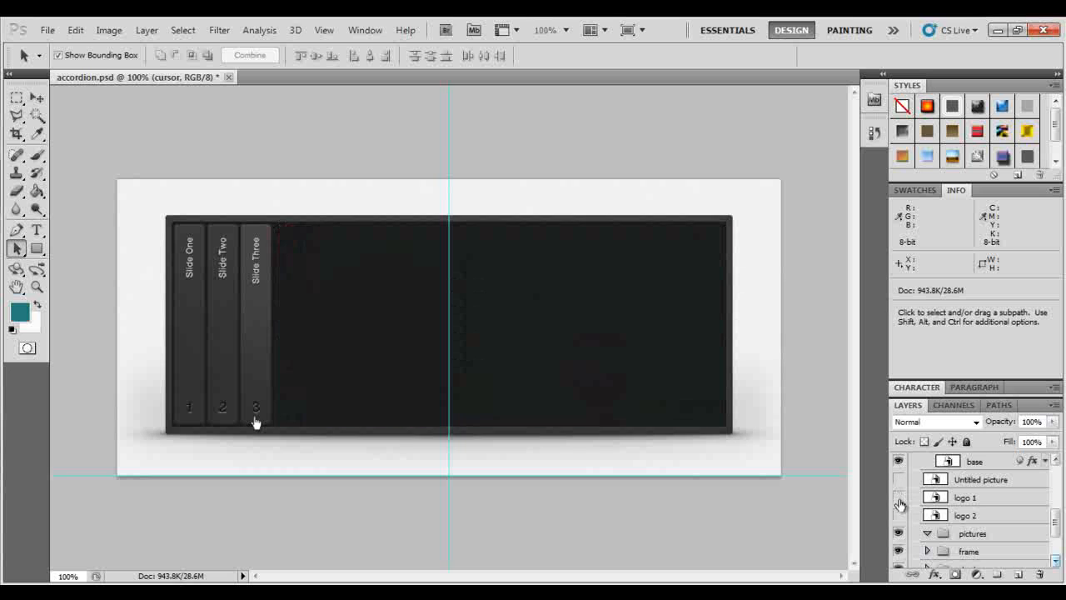
pyautogui.click(899, 516)
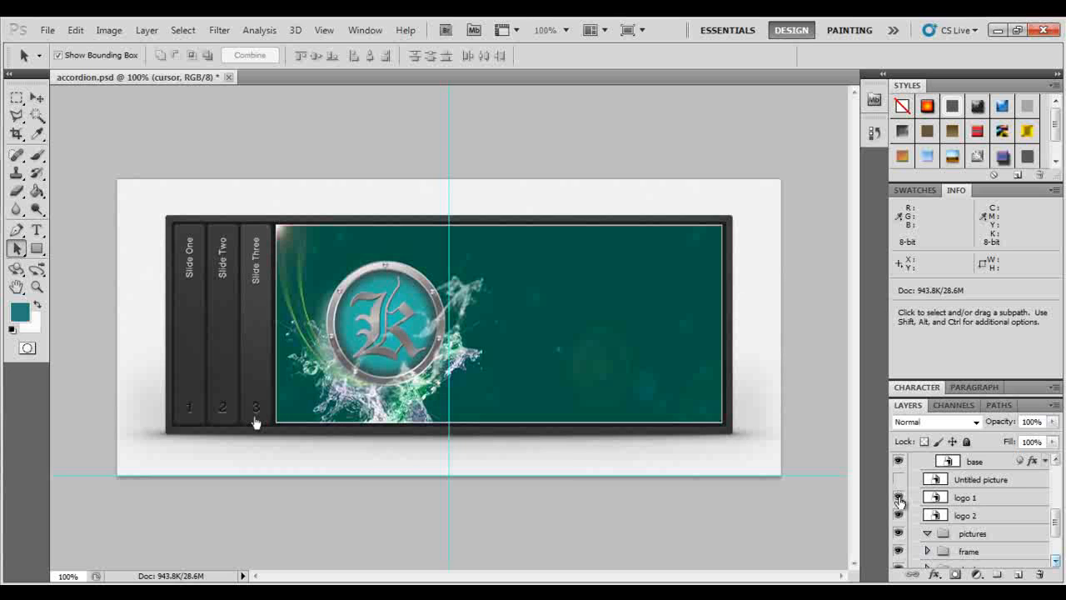
pyautogui.click(899, 498)
pyautogui.click(899, 481)
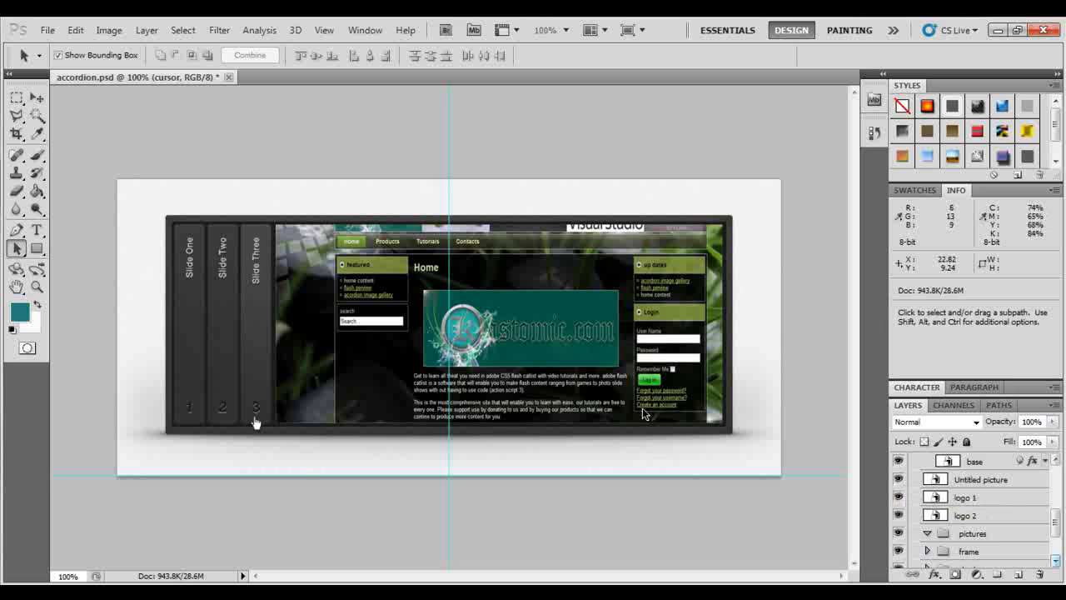
# - Toggle the visibility of the shadow group to check the shadow beneath the accordion
pyautogui.moveTo(1056, 526); pyautogui.dragTo(1055, 538)
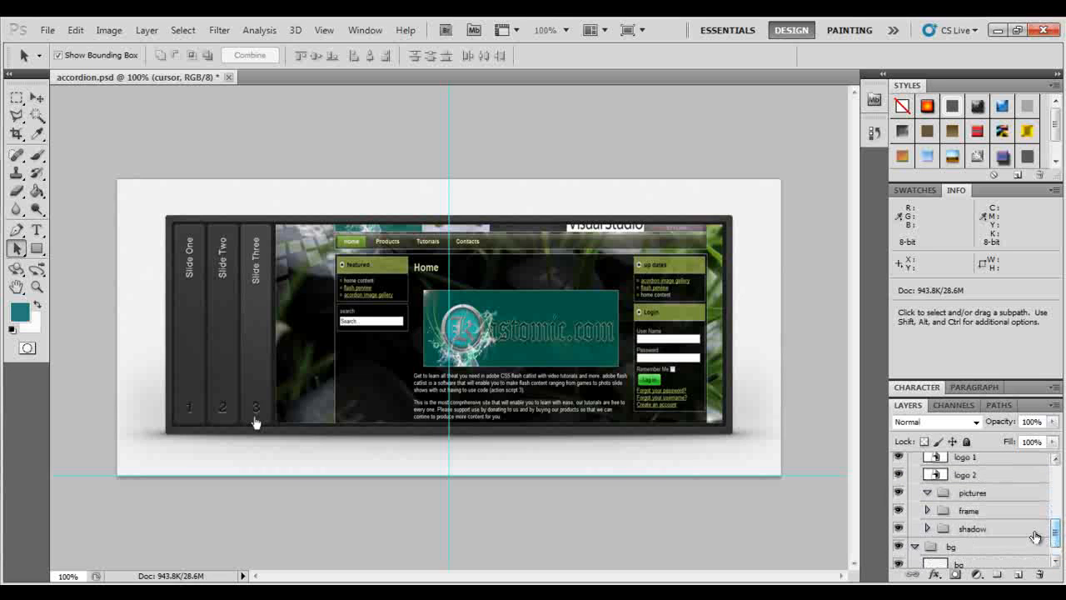
pyautogui.click(898, 528)
pyautogui.click(899, 529)
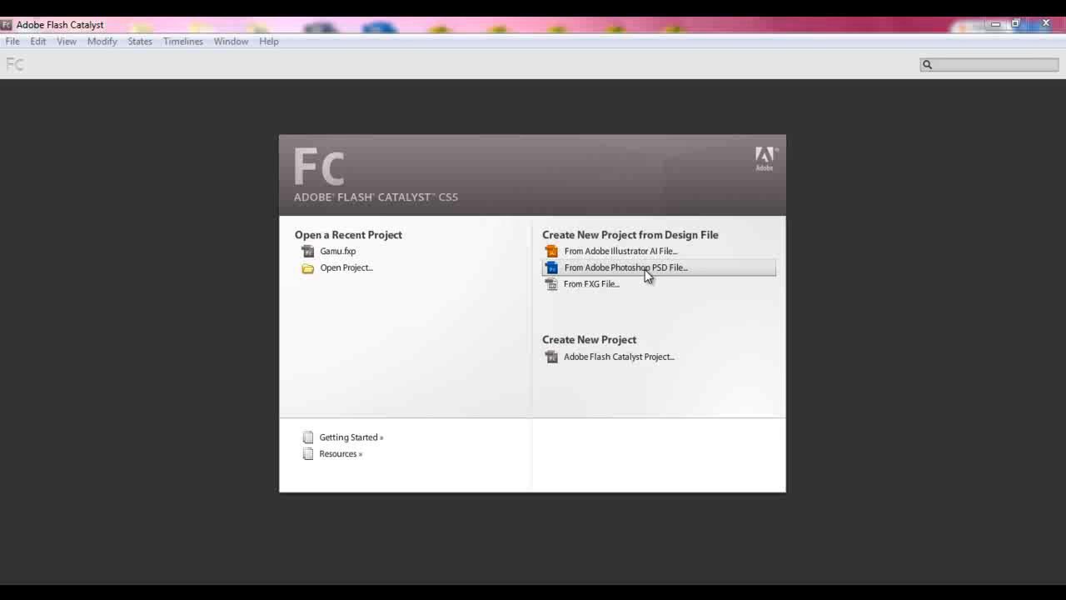
# - In Flash Catalyst, create a project from accordion.psd in the desktop's accodion gallery folder, with an 850 by 379 artboard and editable image and text layers
pyautogui.click(644, 269)
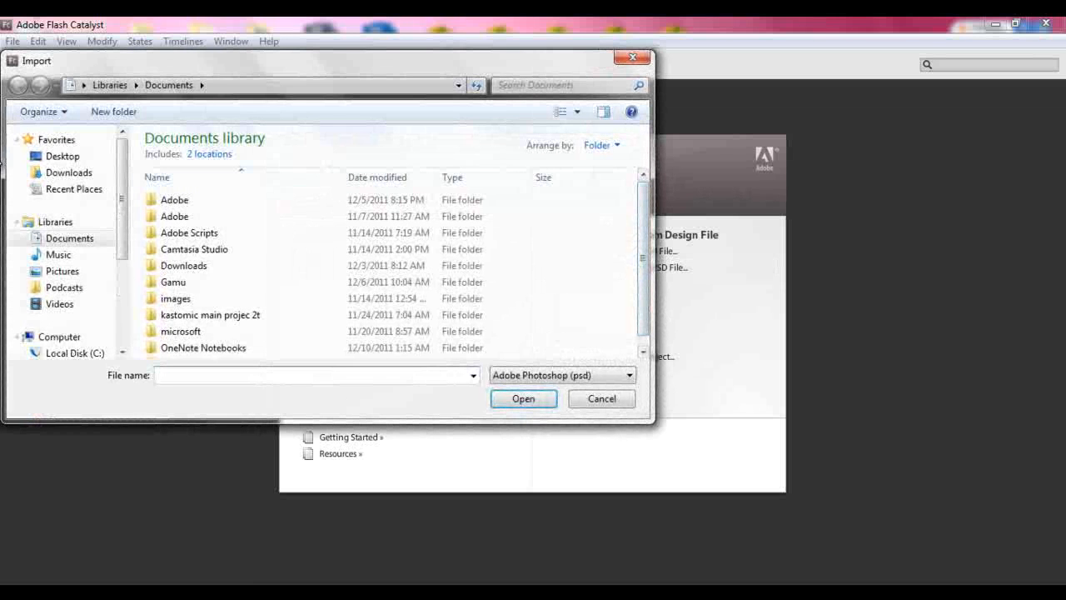
pyautogui.click(57, 159)
pyautogui.click(409, 330)
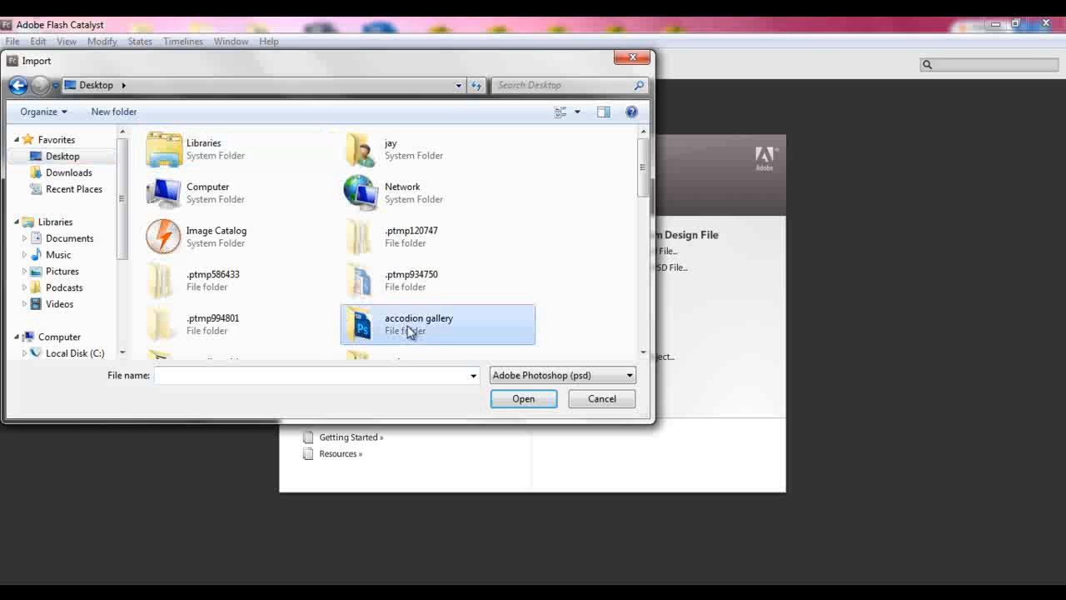
pyautogui.doubleClick(384, 332)
pyautogui.click(218, 198)
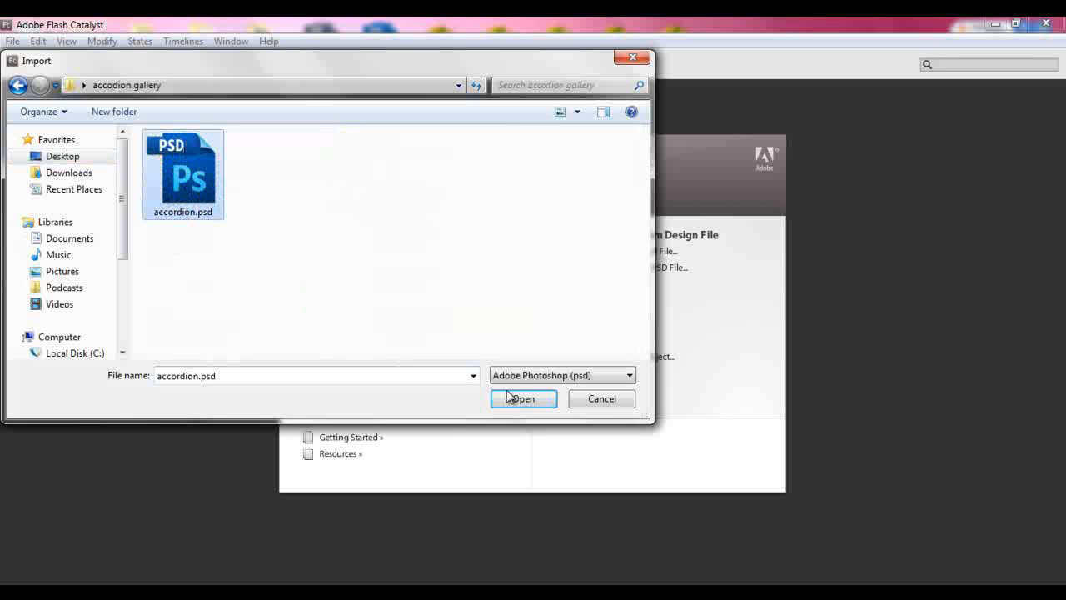
pyautogui.click(520, 398)
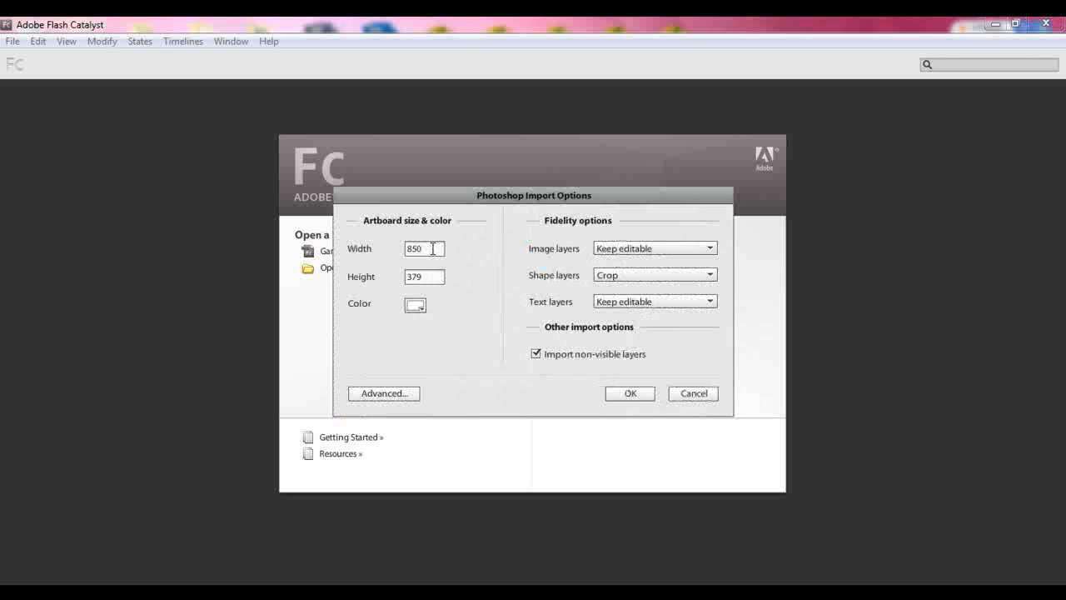
pyautogui.click(630, 393)
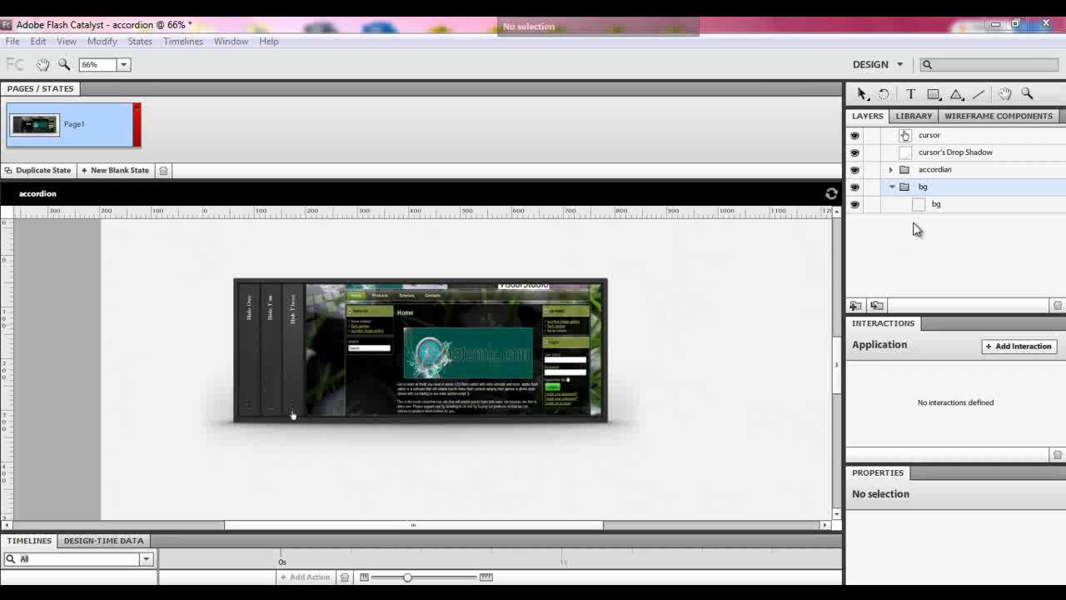
# - Delete the bg image inside the bg group
pyautogui.click(954, 208)
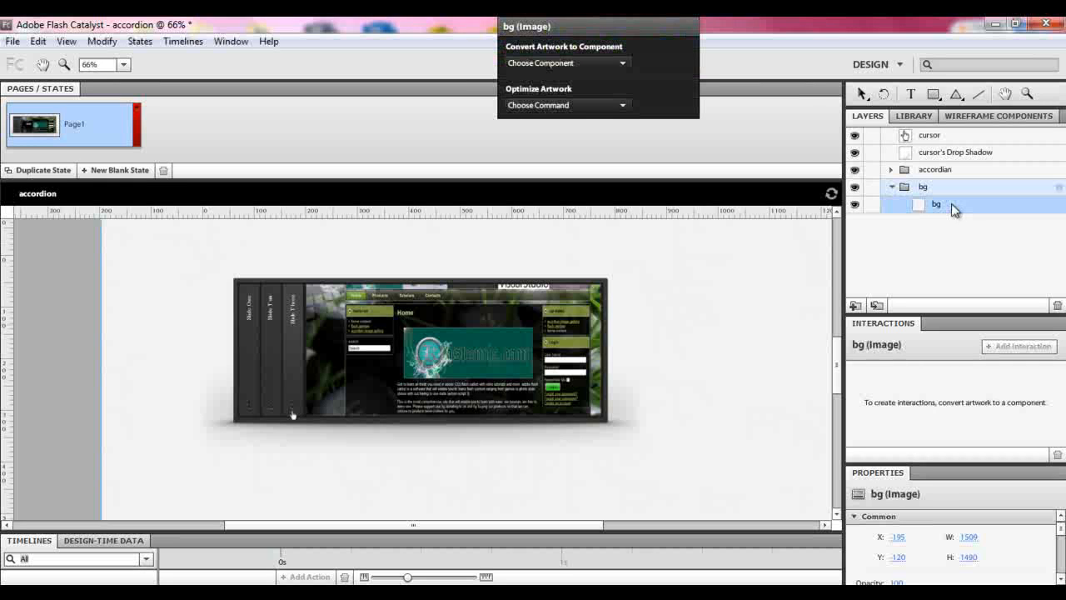
pyautogui.press('Delete')
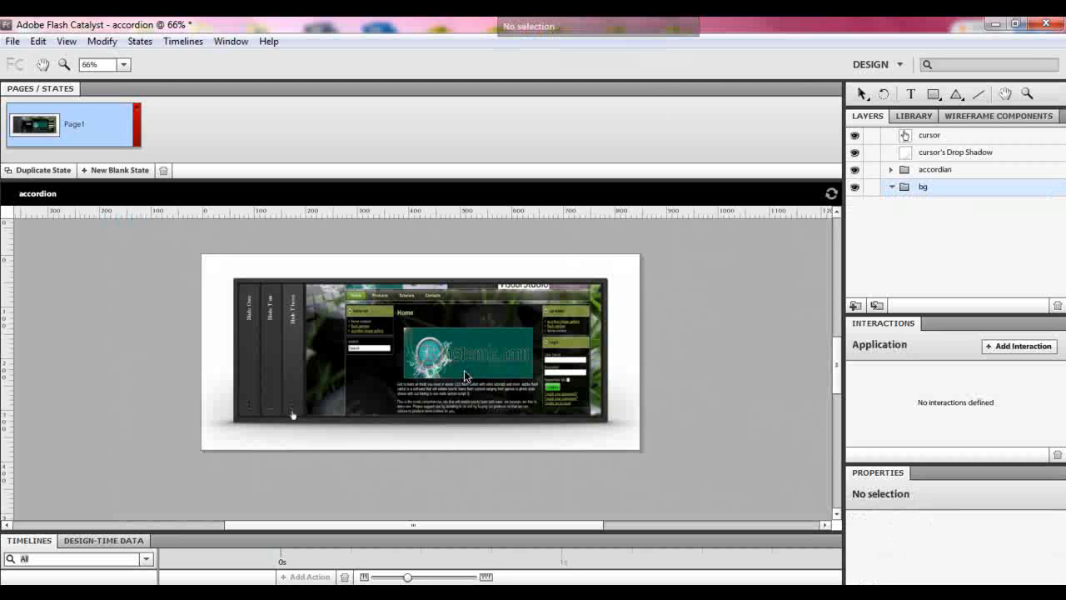
pyautogui.hotkey('ctrl', '=')
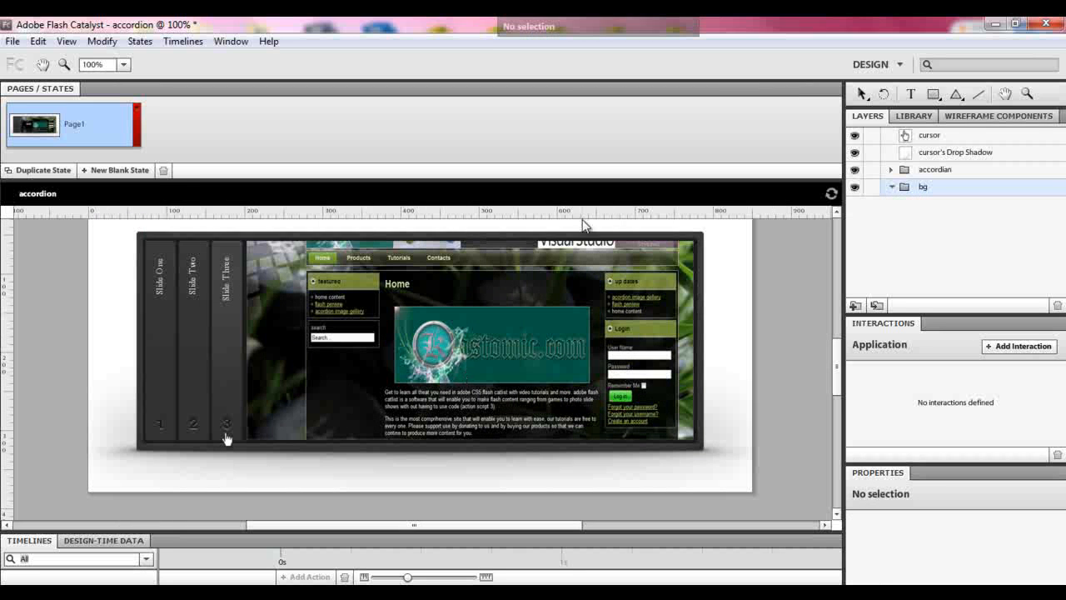
pyautogui.moveTo(837, 373)
pyautogui.mouseDown()
pyautogui.moveTo(838, 245)
pyautogui.moveTo(835, 382)
pyautogui.mouseUp()
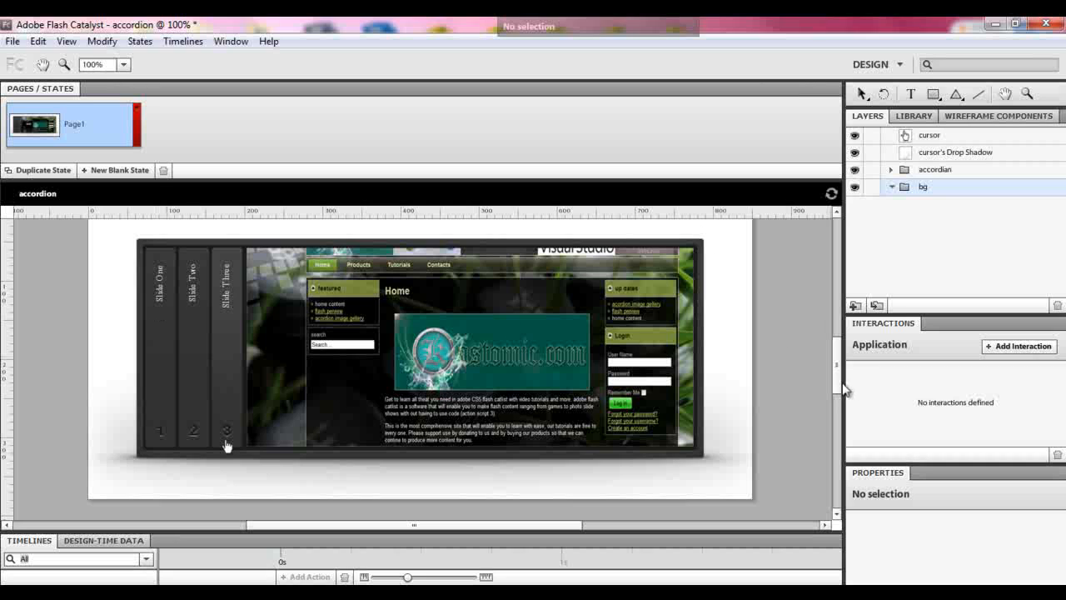
pyautogui.moveTo(840, 387); pyautogui.dragTo(840, 382)
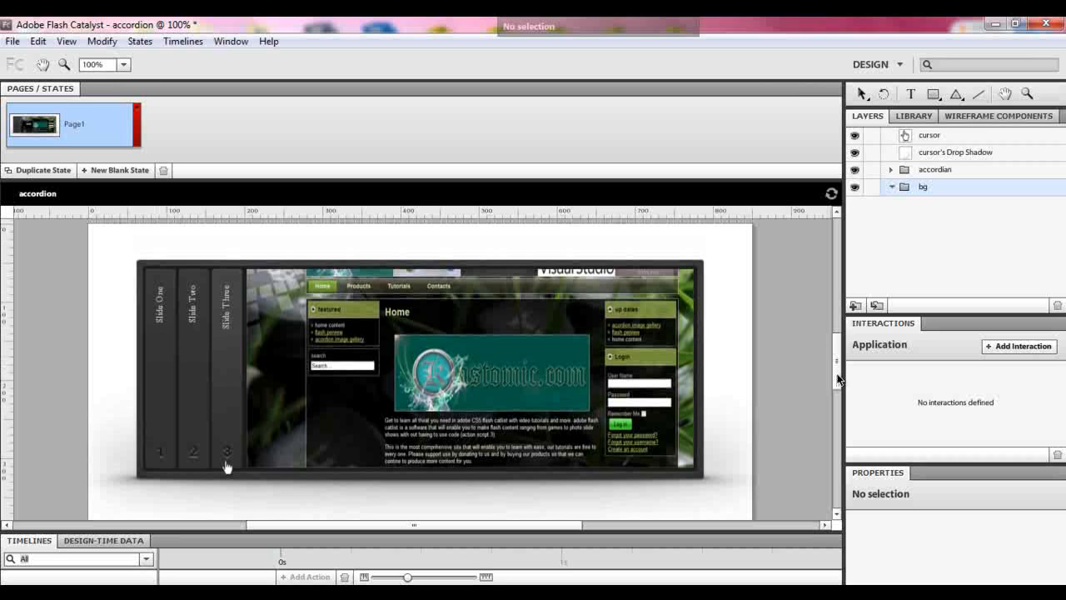
# - Expand the accordian group and select all the artwork of slide 2
pyautogui.click(231, 364)
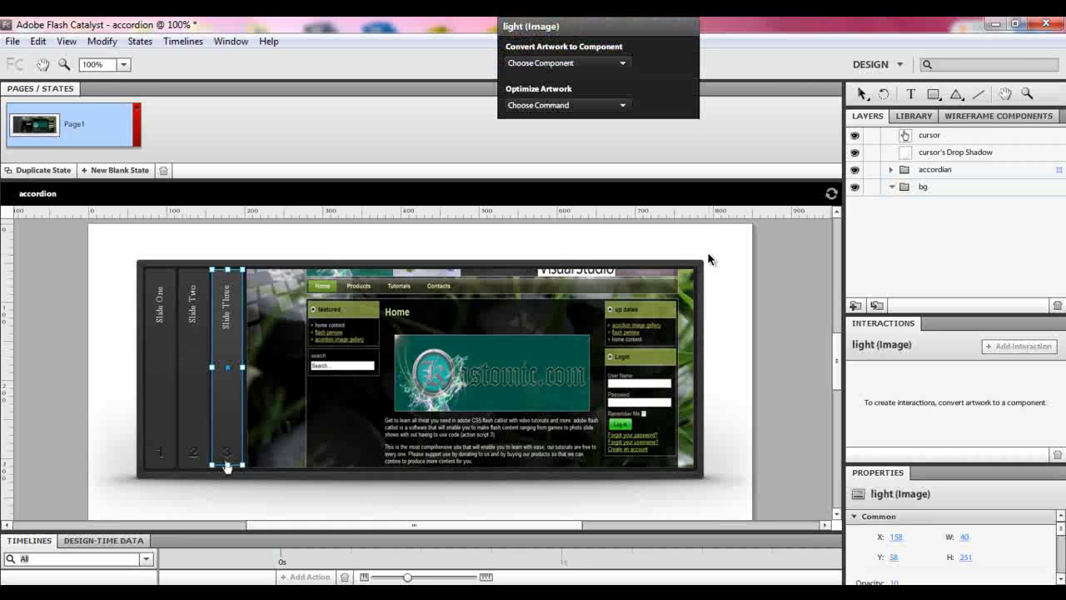
pyautogui.click(892, 170)
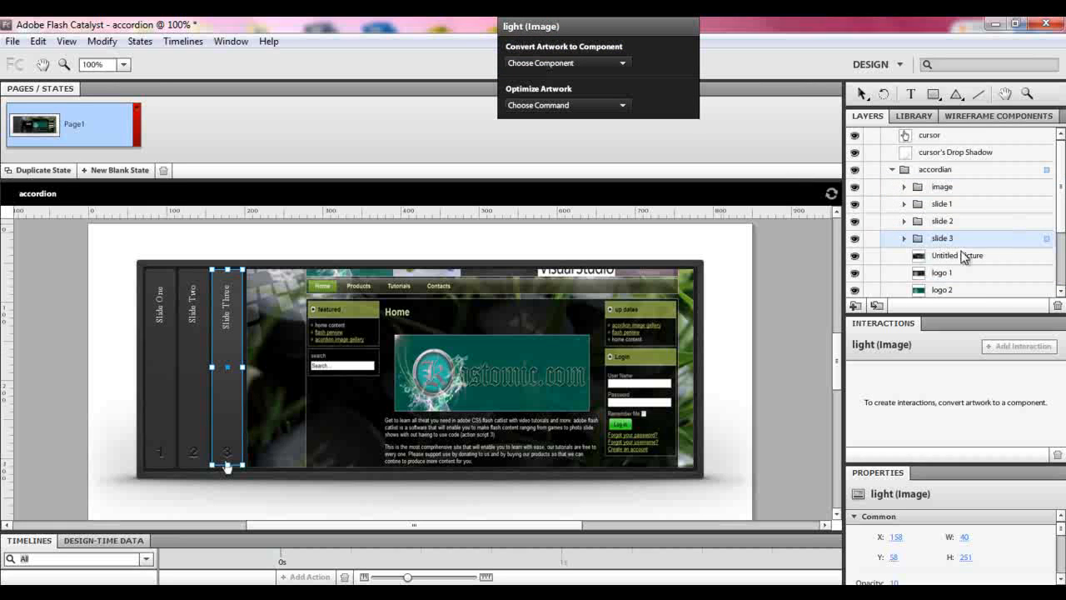
pyautogui.moveTo(1049, 241); pyautogui.dragTo(1055, 222)
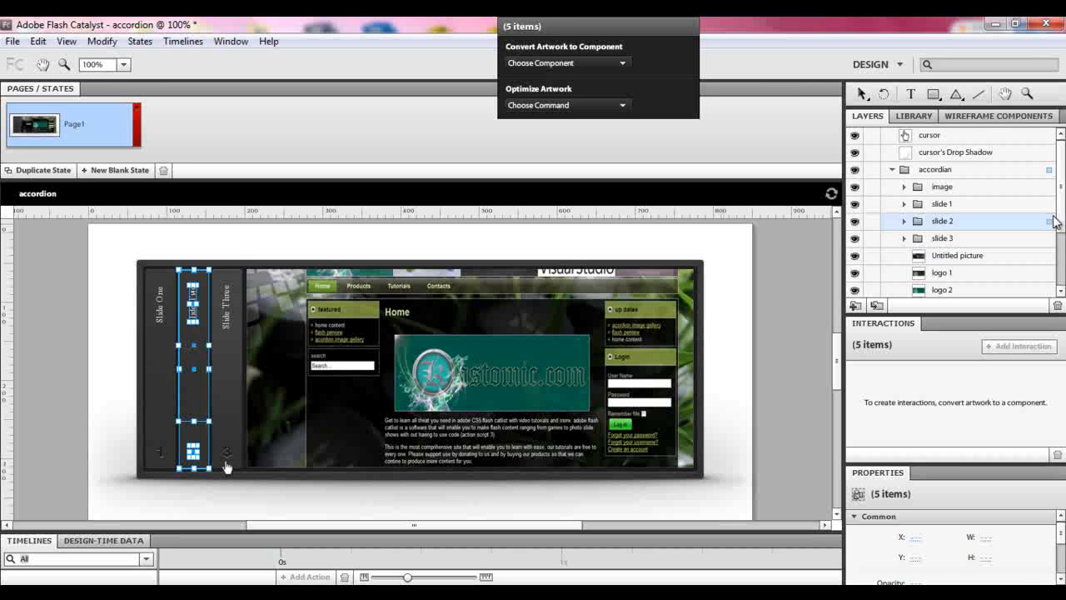
# - Undo the deletion of the bg image
pyautogui.hotkey('ctrl', 'z')
pyautogui.scroll(-1, 1063, 218)
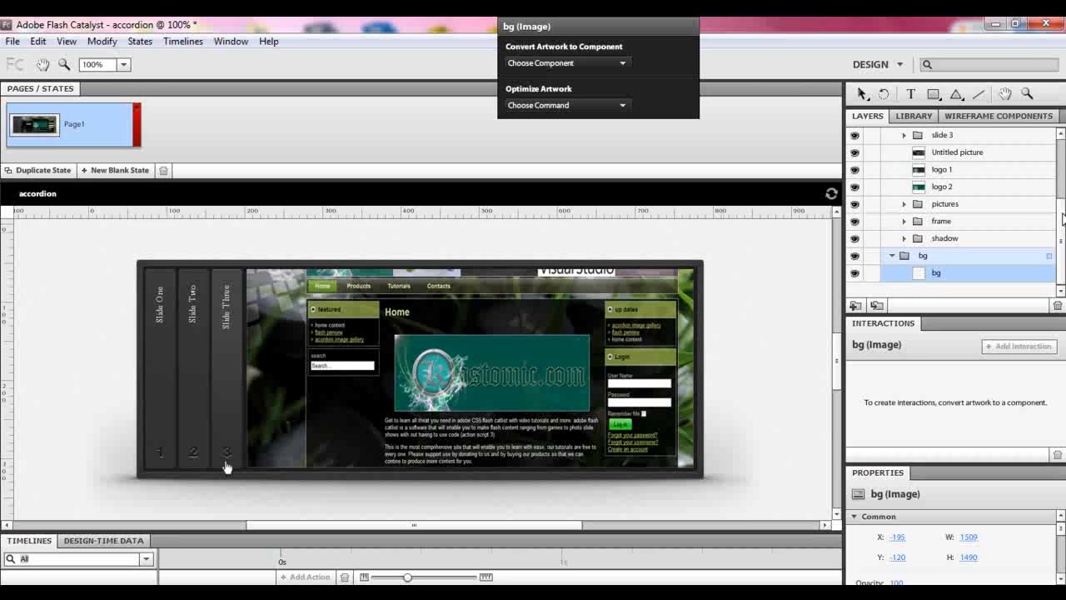
# - Select the Untitled picture, logo 1 and logo 2 images together, and toggle the slide 3 group's visibility to check its artwork
pyautogui.click(916, 136)
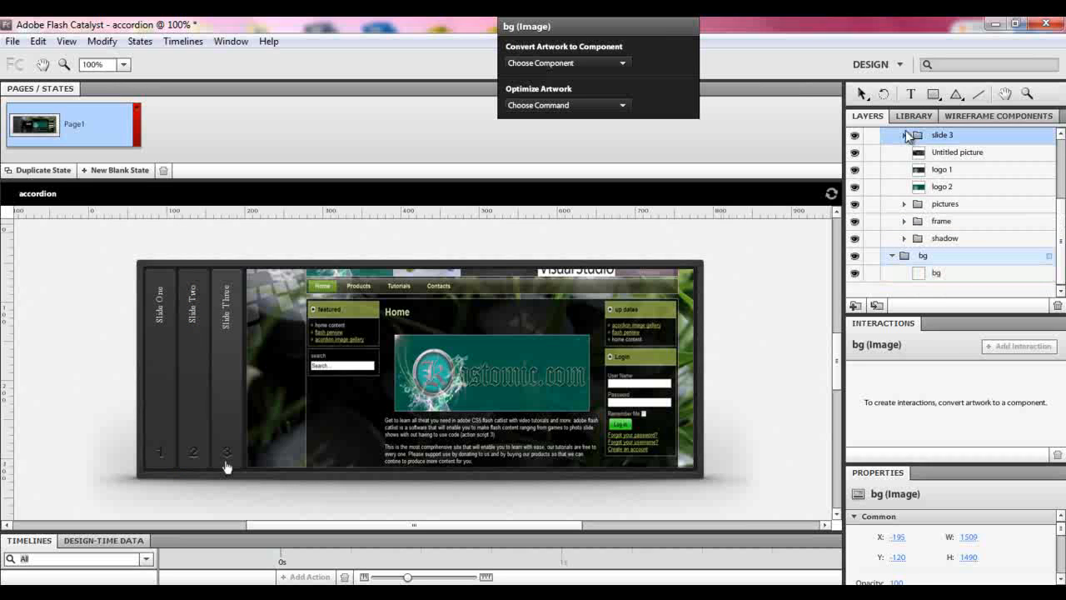
pyautogui.click(941, 158)
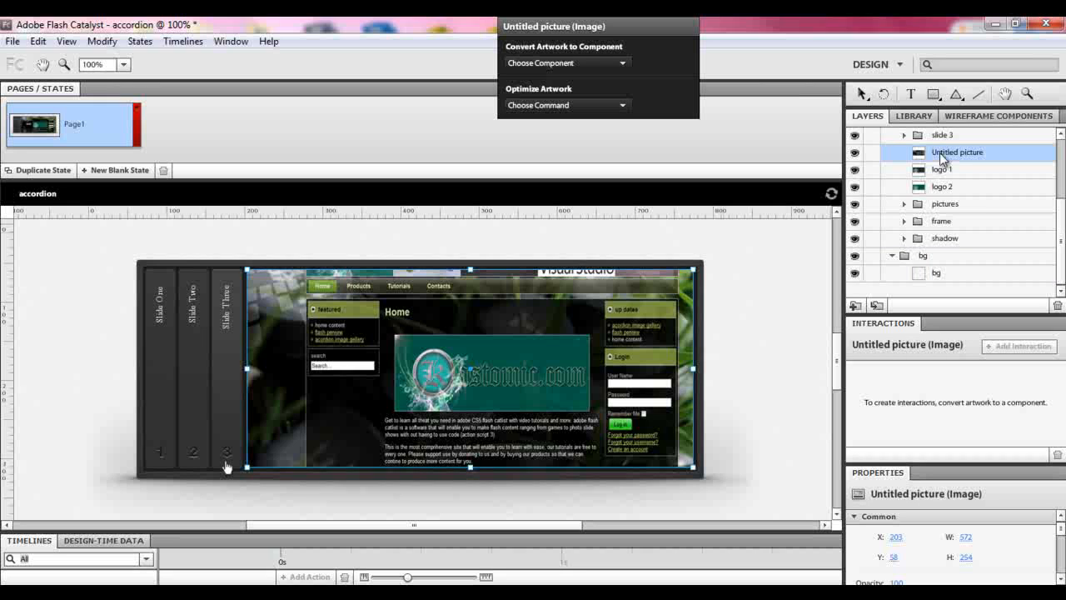
pyautogui.keyDown('shift'); pyautogui.click(945, 170); pyautogui.keyUp('shift')
pyautogui.keyDown('shift'); pyautogui.click(956, 188); pyautogui.keyUp('shift')
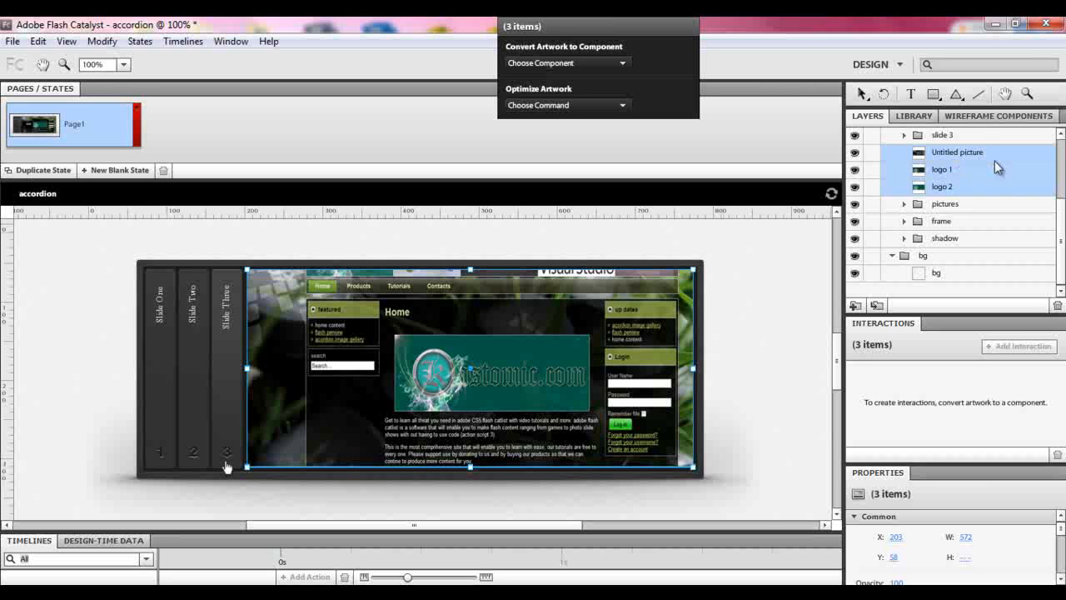
pyautogui.click(855, 136)
pyautogui.click(855, 136)
# - Convert all five artwork items in the slide 3 group, from Slide Three to base's Drop Shadow, into a Button component
pyautogui.click(235, 367)
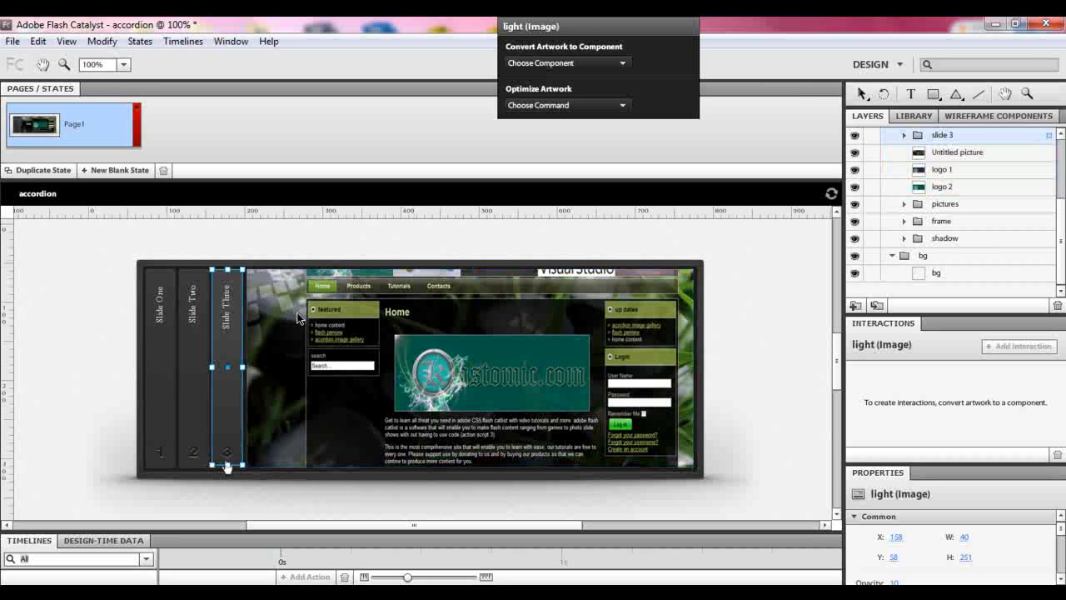
pyautogui.click(905, 135)
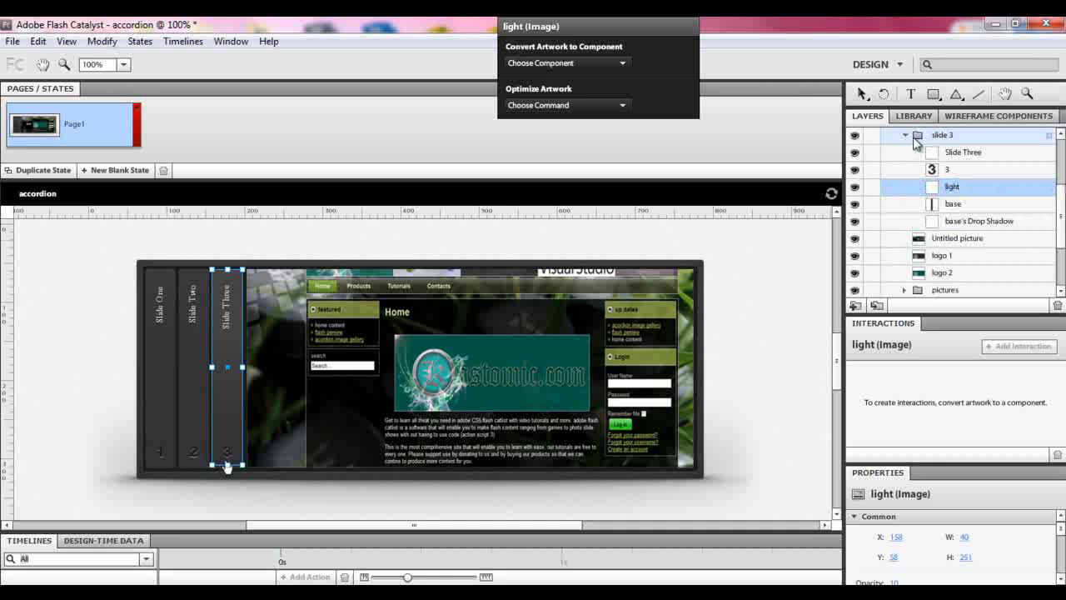
pyautogui.keyDown('ctrl'); pyautogui.click(945, 155); pyautogui.keyUp('ctrl')
pyautogui.keyDown('ctrl'); pyautogui.click(952, 173); pyautogui.keyUp('ctrl')
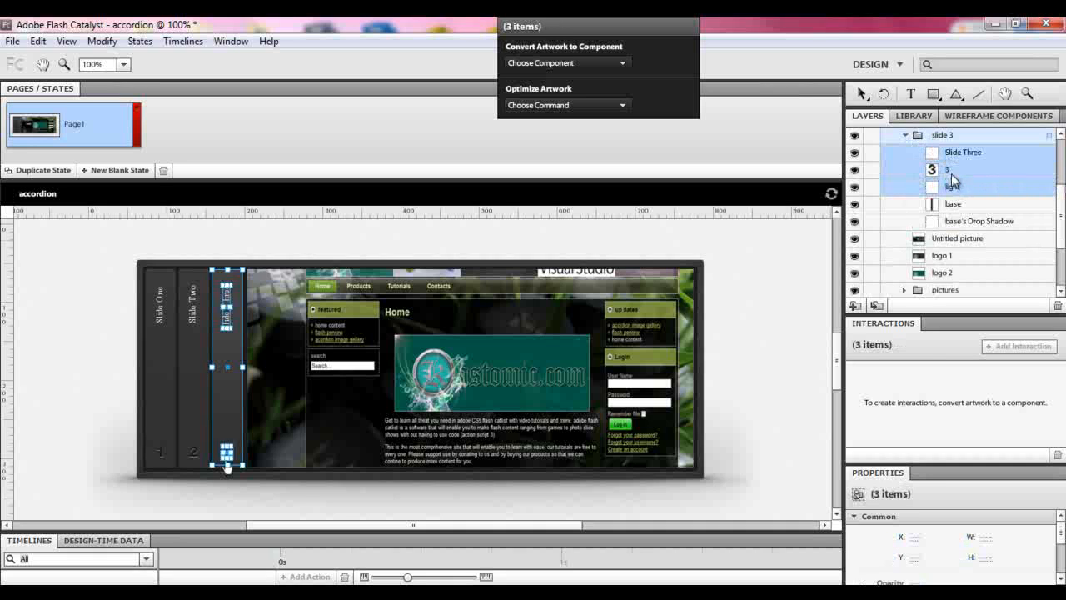
pyautogui.keyDown('ctrl'); pyautogui.click(960, 205); pyautogui.keyUp('ctrl')
pyautogui.keyDown('ctrl'); pyautogui.click(962, 222); pyautogui.keyUp('ctrl')
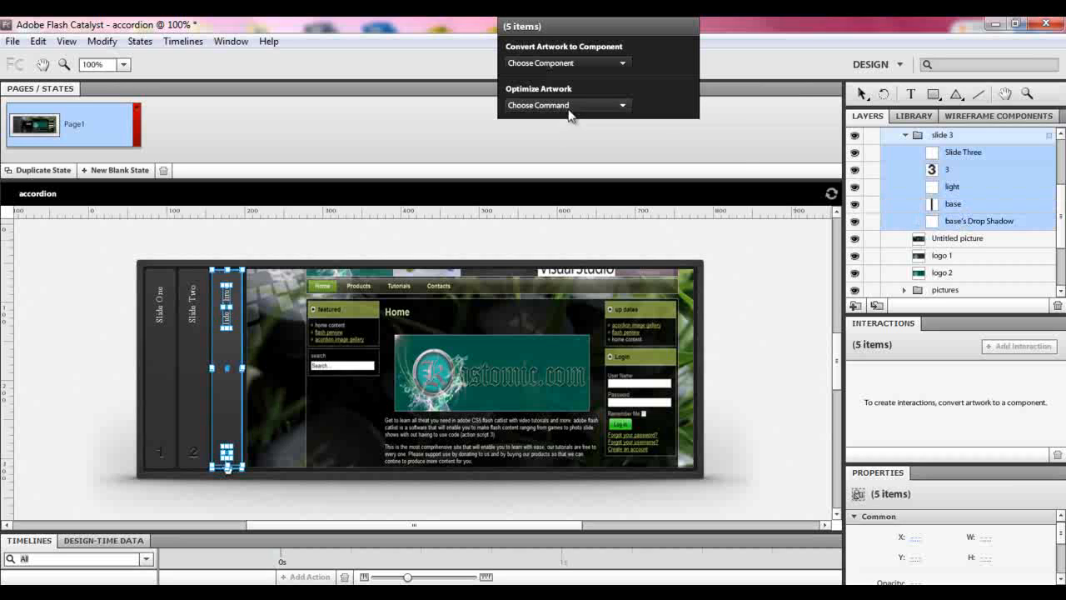
pyautogui.click(625, 63)
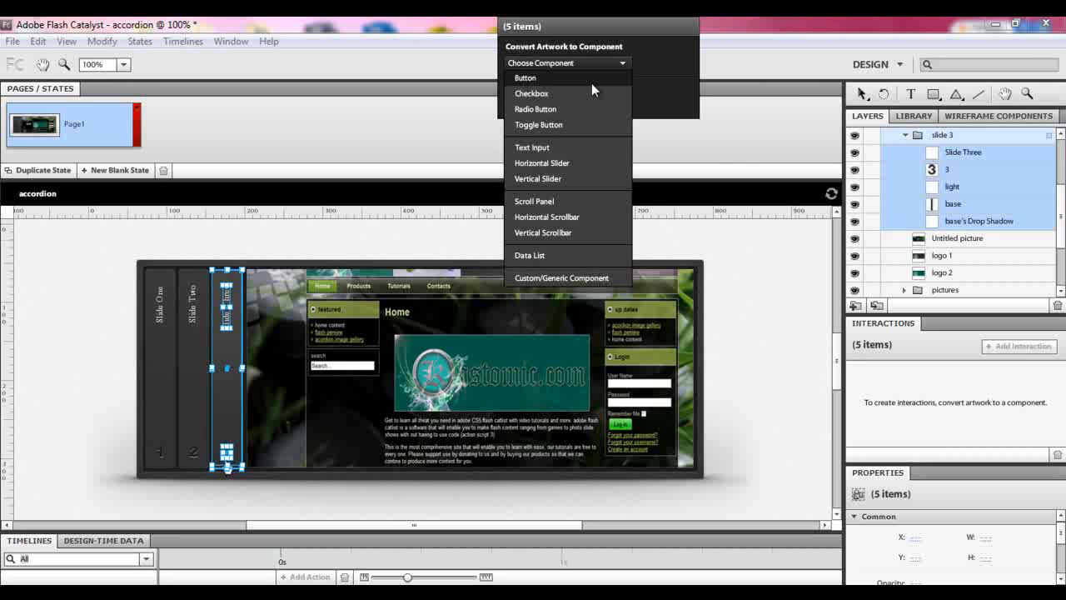
pyautogui.click(591, 84)
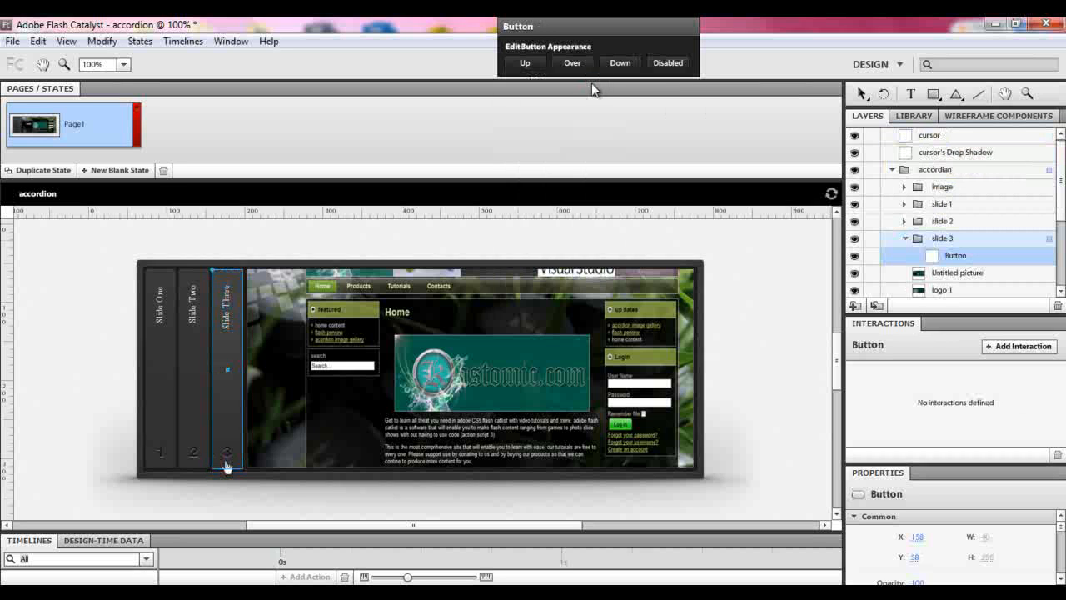
# - In the slide 3 button, hide the light layer in the Over state and the 3 layer in the Down state, and return to the page
pyautogui.click(534, 65)
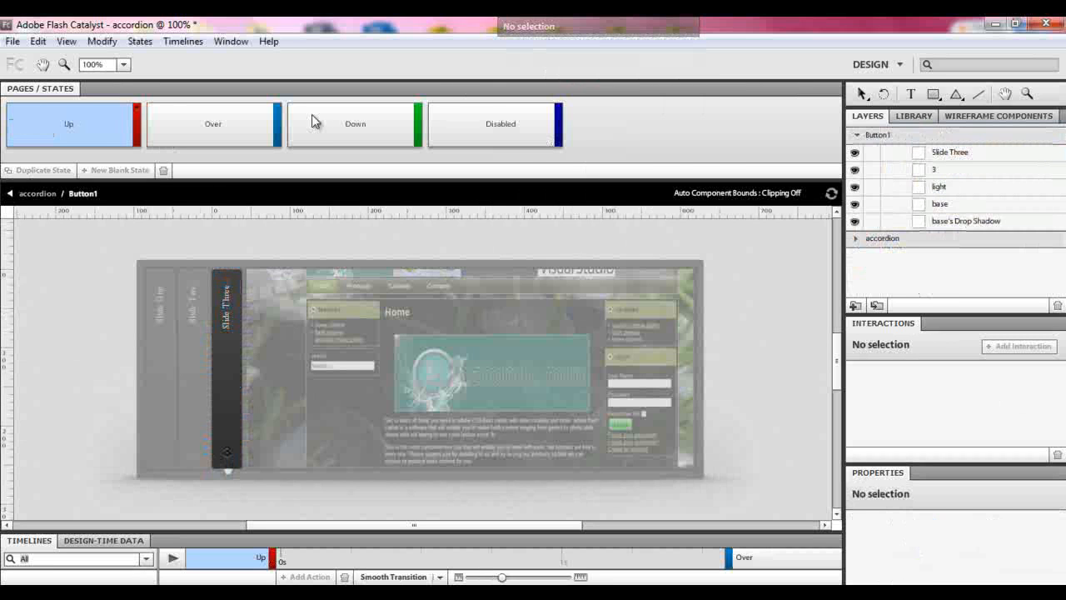
pyautogui.click(228, 131)
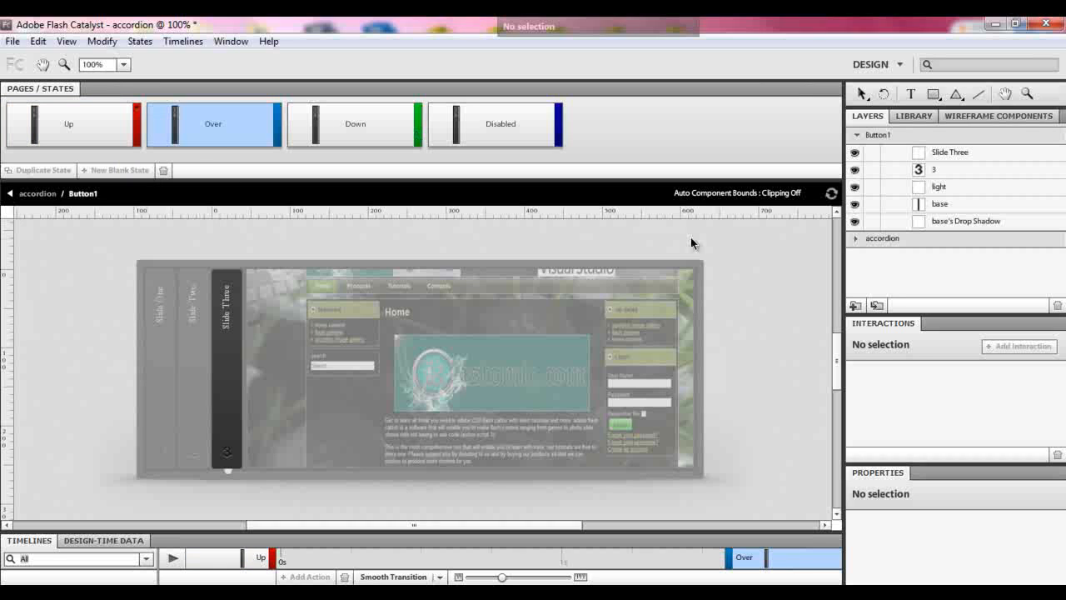
pyautogui.click(856, 188)
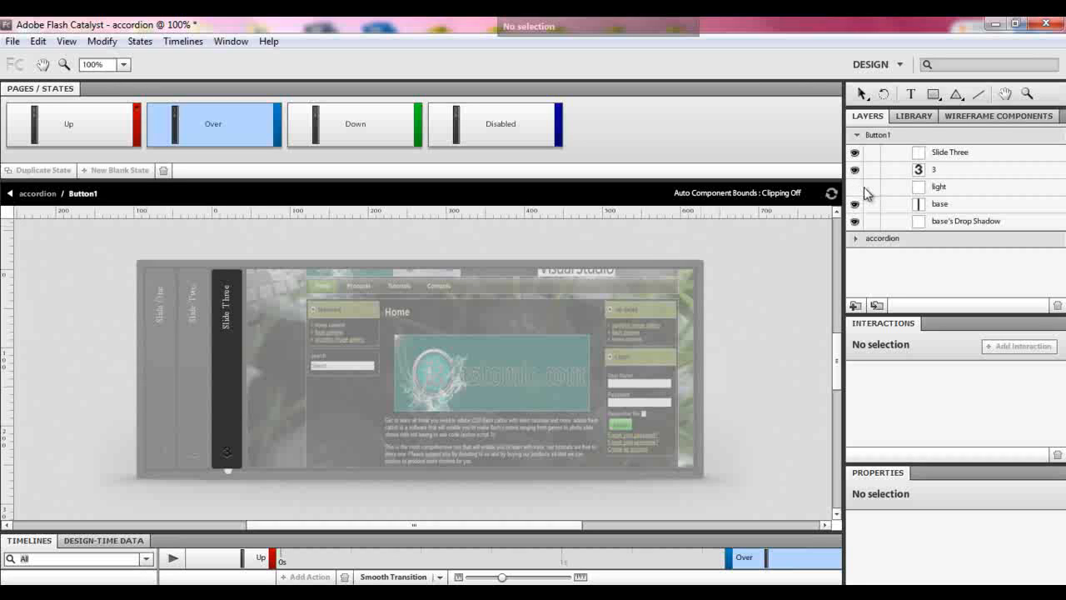
pyautogui.click(363, 136)
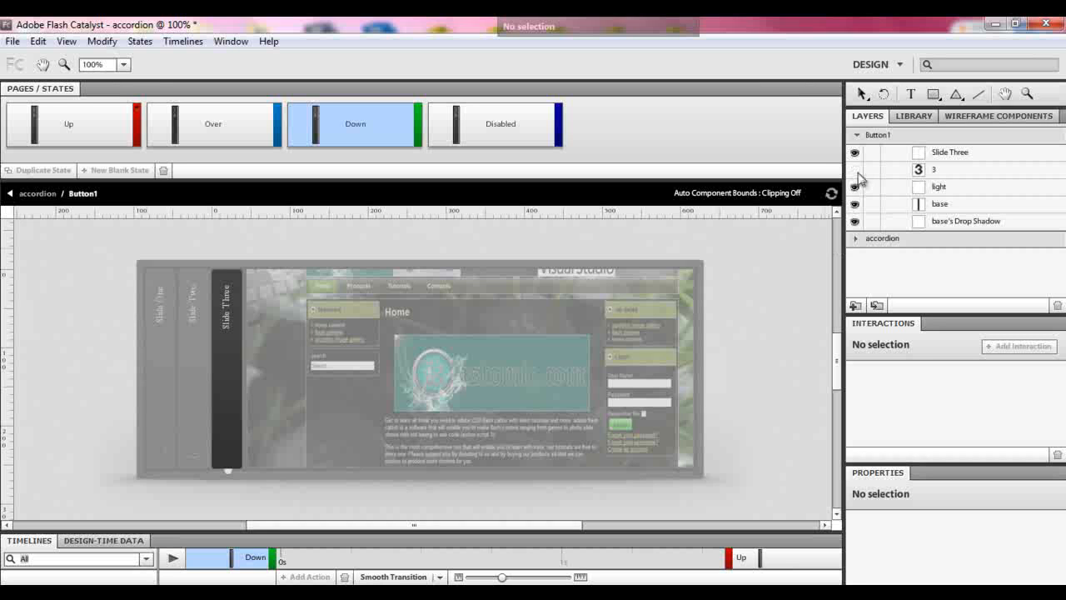
pyautogui.doubleClick(783, 261)
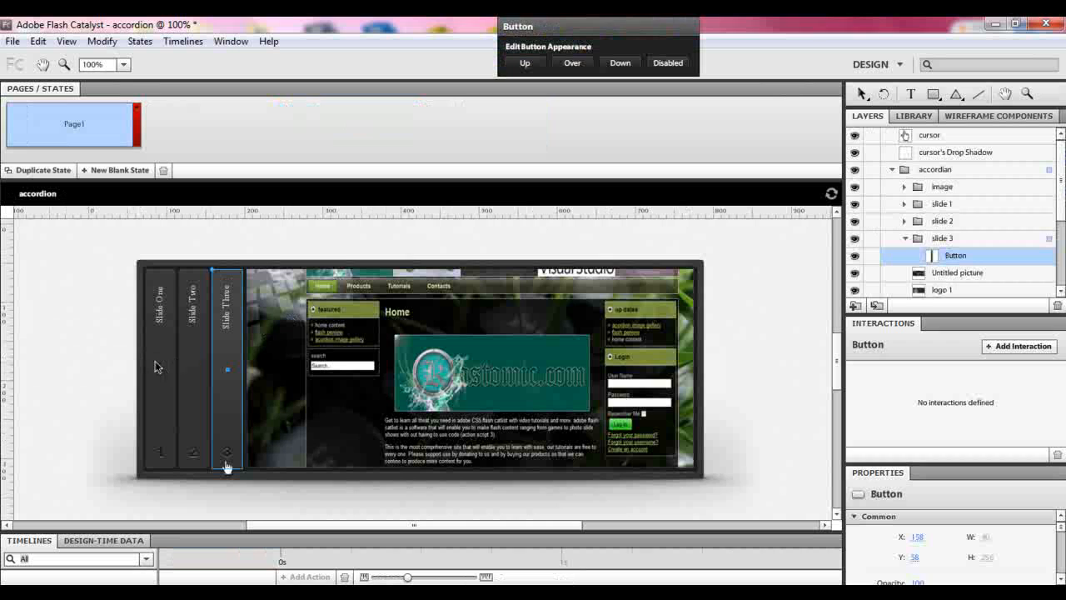
# - Convert all five artwork items in the slide 2 group, from Slide Two to base's Drop Shadow, into a Button component
pyautogui.click(204, 358)
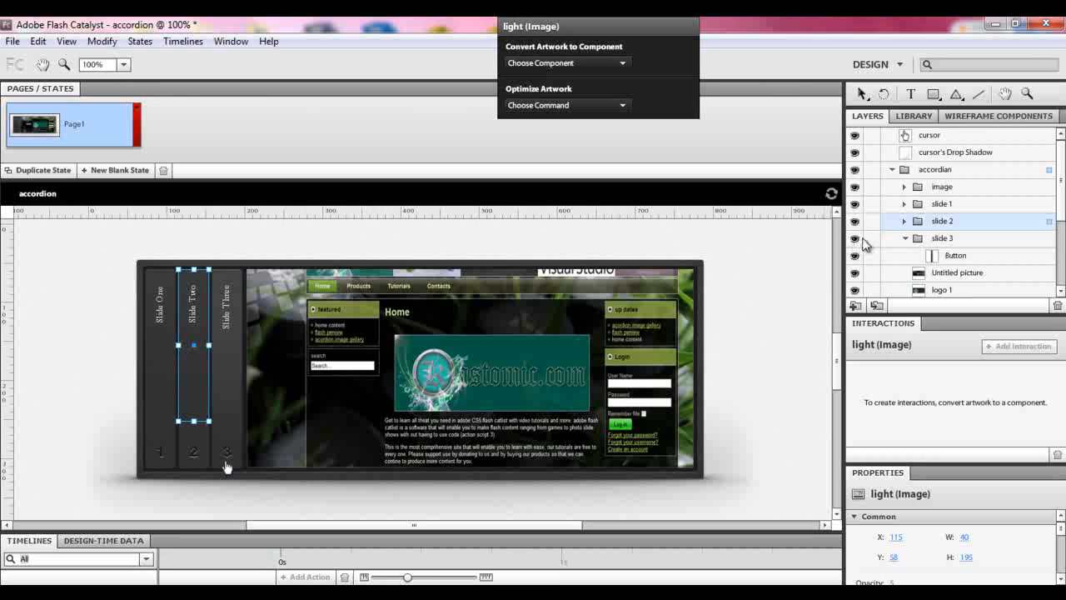
pyautogui.click(905, 221)
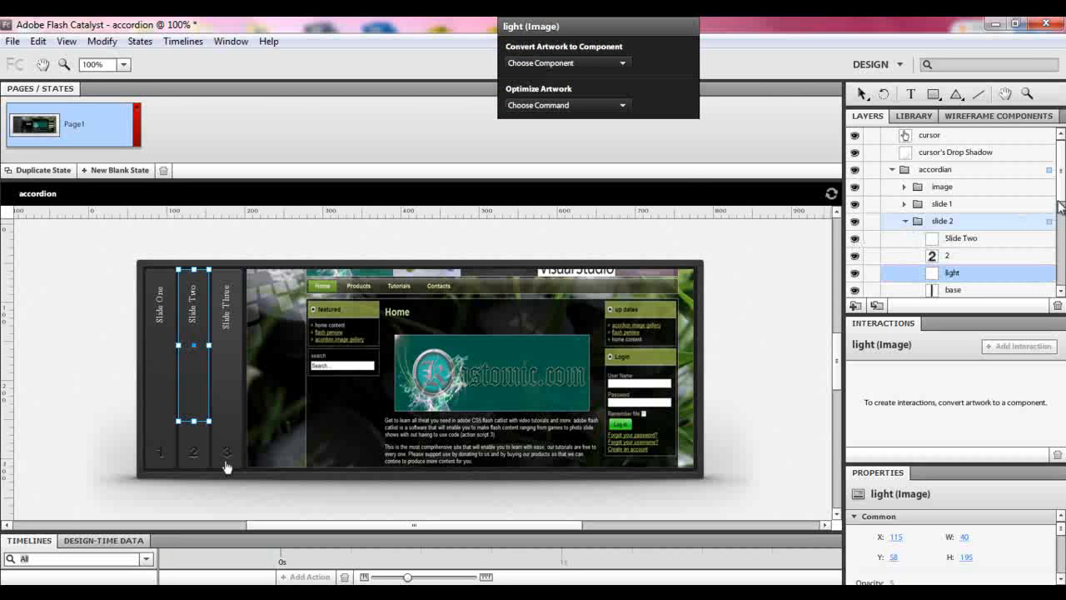
pyautogui.scroll(-1, 1060, 204)
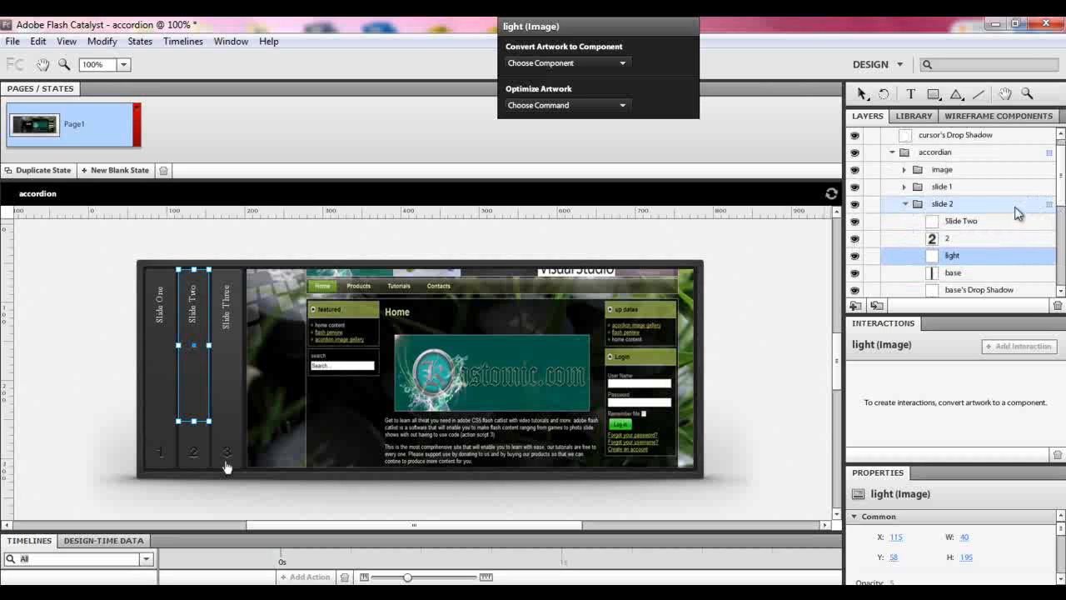
pyautogui.click(994, 228)
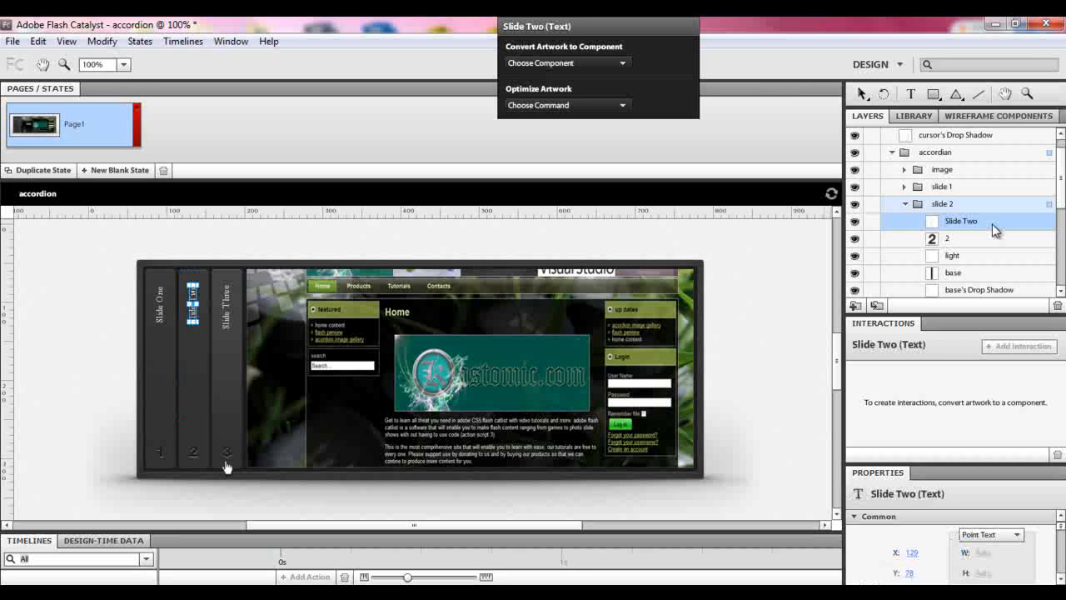
pyautogui.keyDown('shift'); pyautogui.click(995, 240); pyautogui.keyUp('shift')
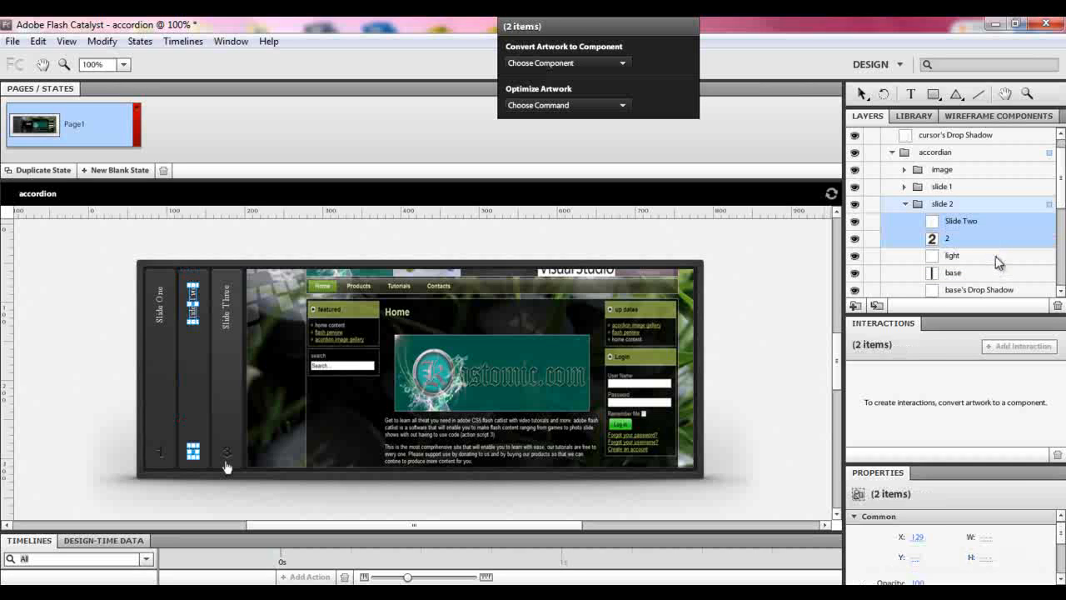
pyautogui.keyDown('shift'); pyautogui.click(998, 256); pyautogui.keyUp('shift')
pyautogui.keyDown('shift'); pyautogui.click(1001, 276); pyautogui.keyUp('shift')
pyautogui.click(1060, 291)
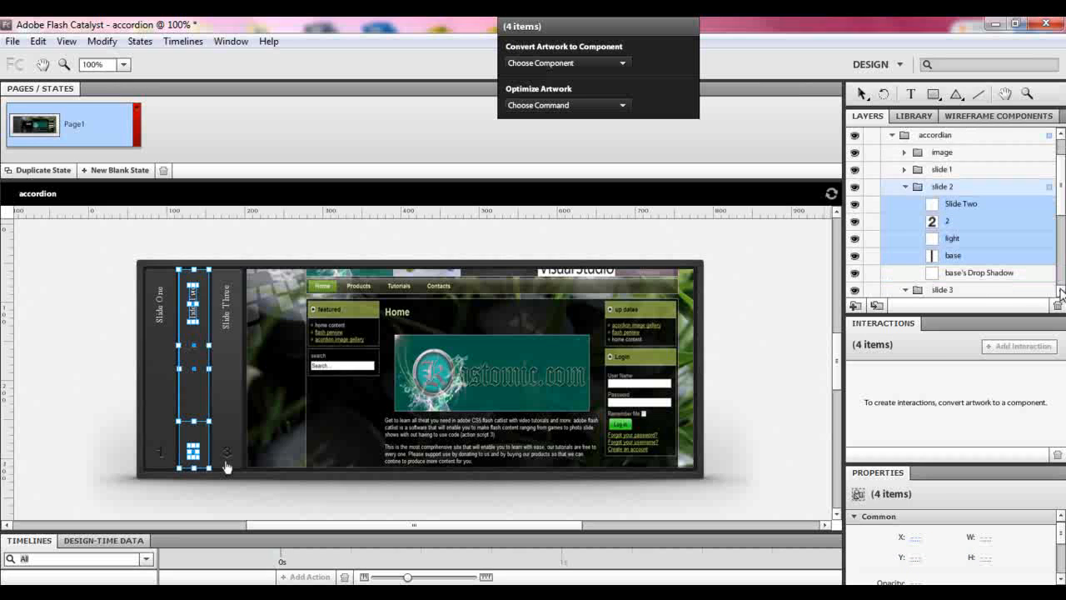
pyautogui.click(1061, 292)
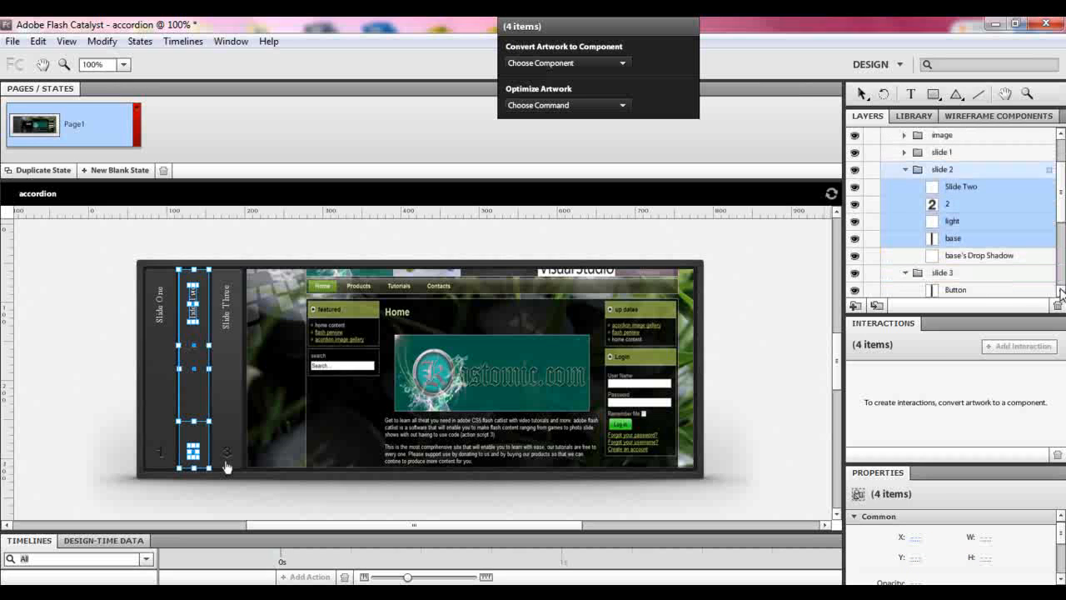
pyautogui.keyDown('shift'); pyautogui.click(991, 263); pyautogui.keyUp('shift')
pyautogui.click(624, 65)
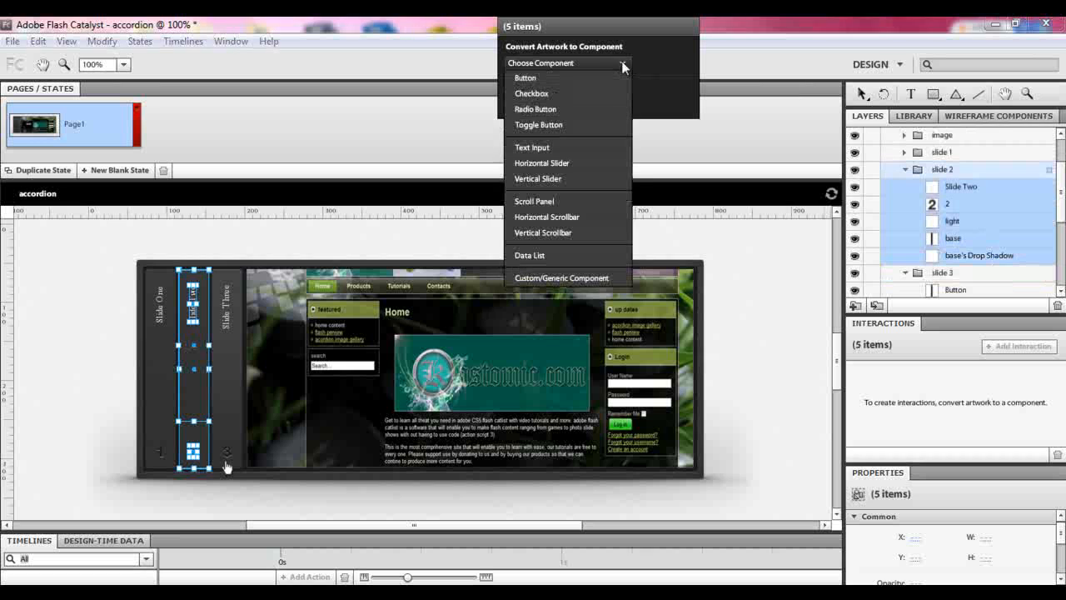
pyautogui.click(614, 71)
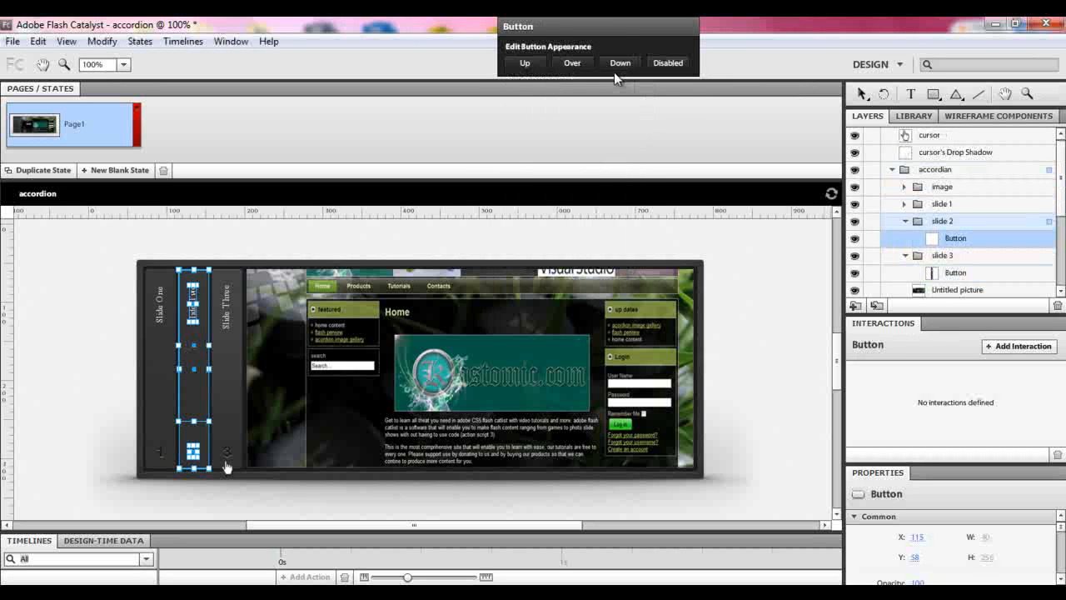
# - In the slide 2 button, hide the light layer in the Over and Down states, and return to the page
pyautogui.click(525, 62)
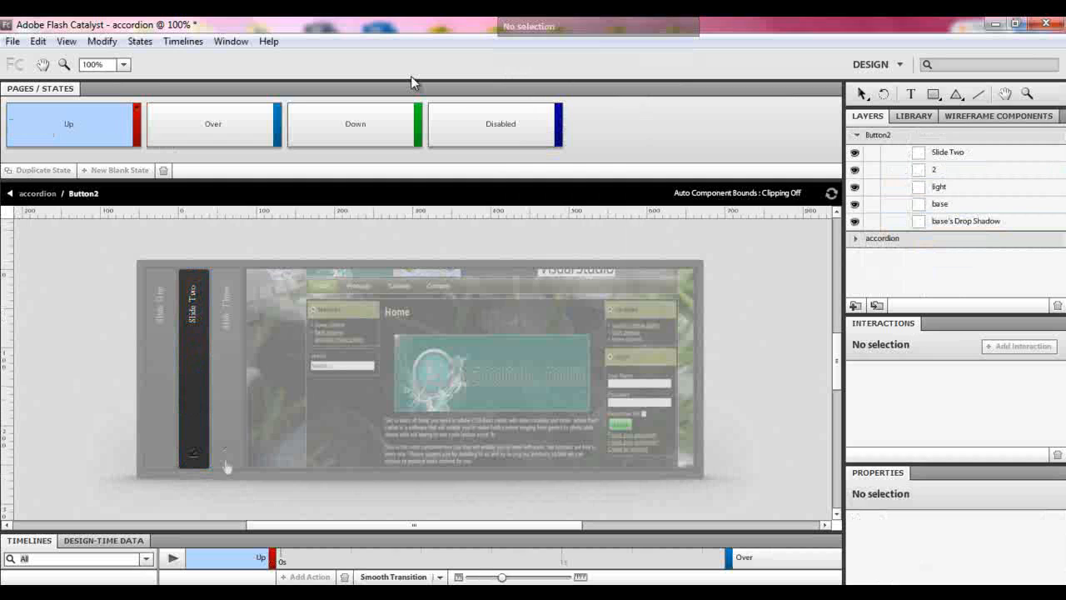
pyautogui.click(257, 135)
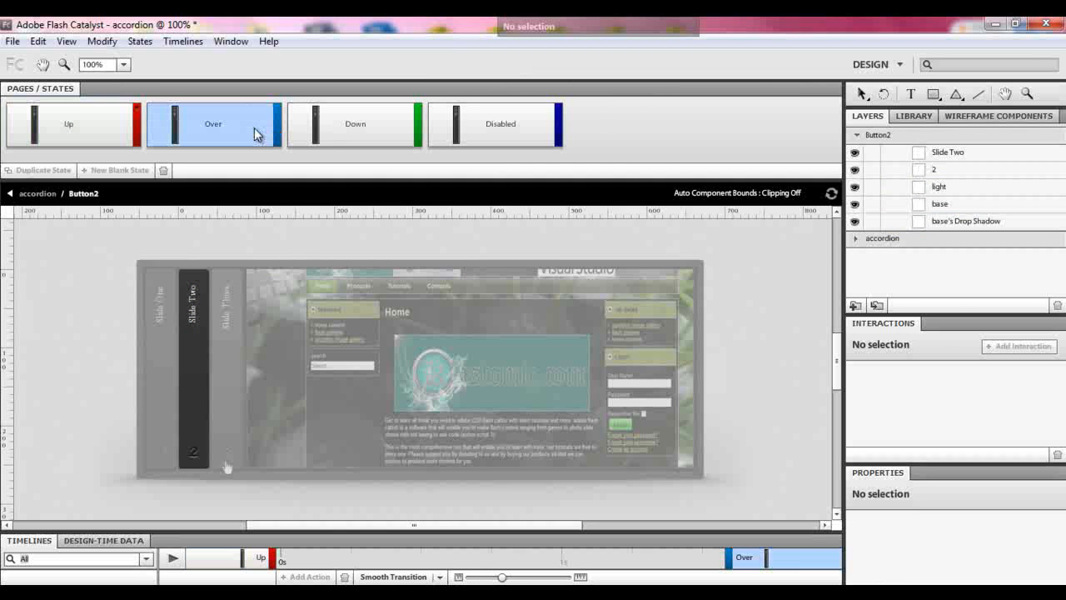
pyautogui.click(855, 187)
pyautogui.click(370, 124)
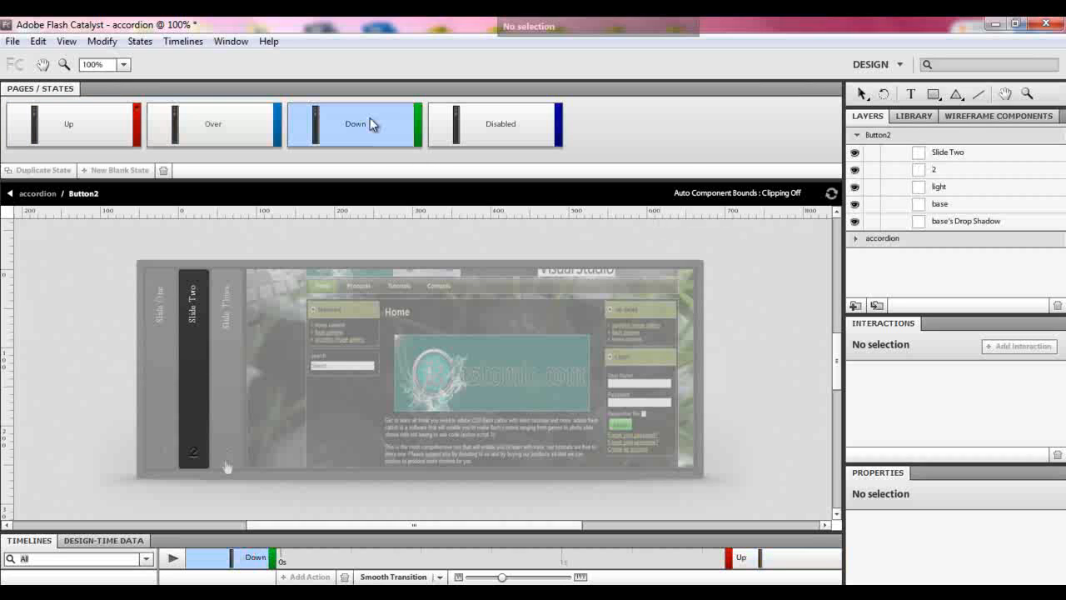
pyautogui.click(854, 186)
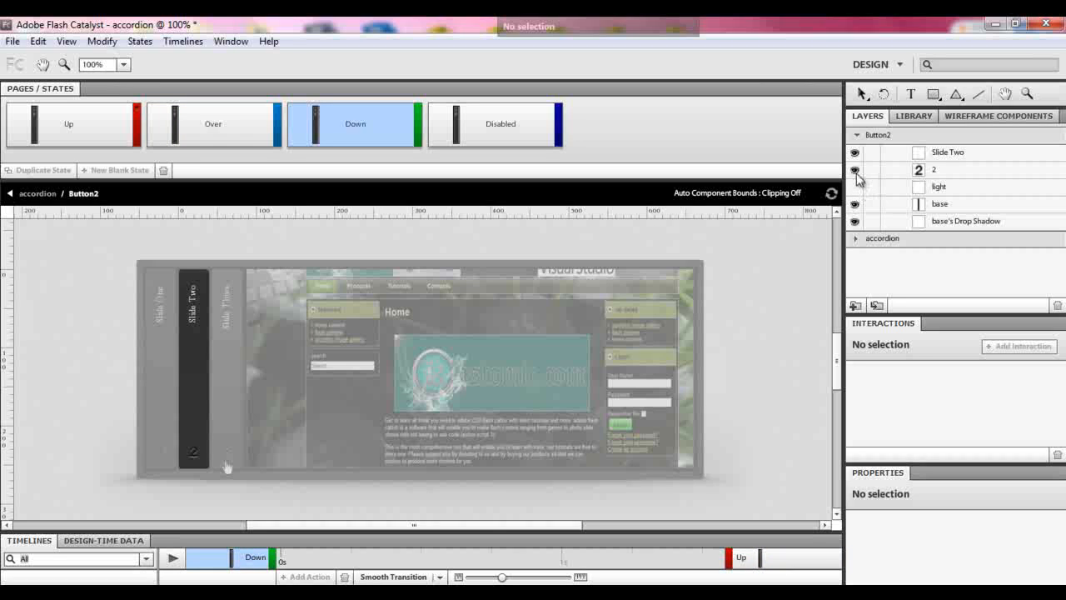
pyautogui.doubleClick(788, 333)
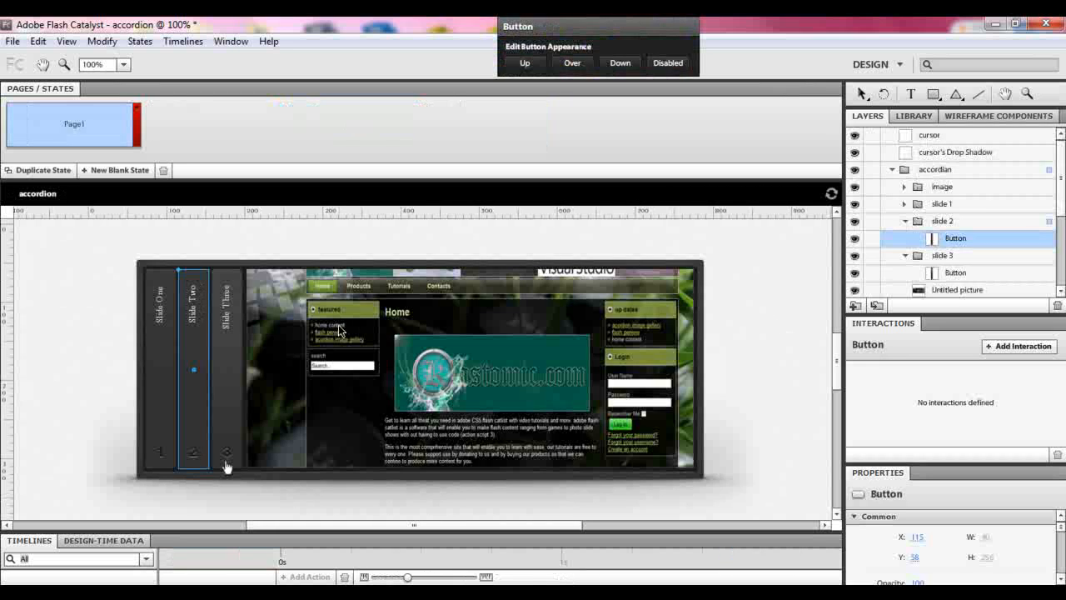
# - Convert all five artwork items in the slide 1 group, from Slide One to base's Drop Shadow, into a Button component
pyautogui.click(156, 368)
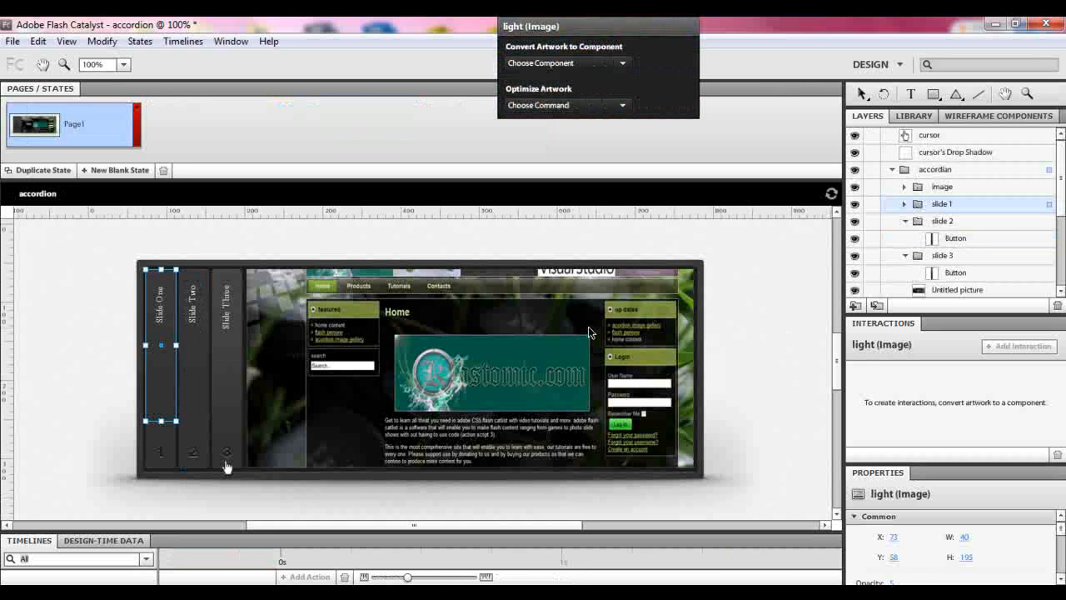
pyautogui.click(906, 204)
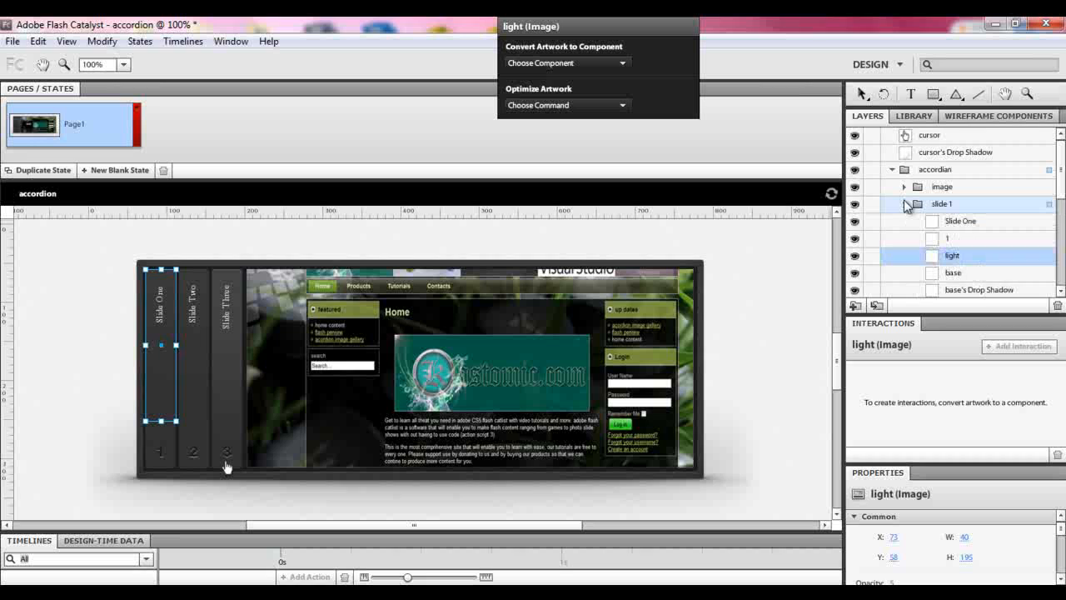
pyautogui.click(944, 225)
pyautogui.keyDown('shift'); pyautogui.click(950, 238); pyautogui.keyUp('shift')
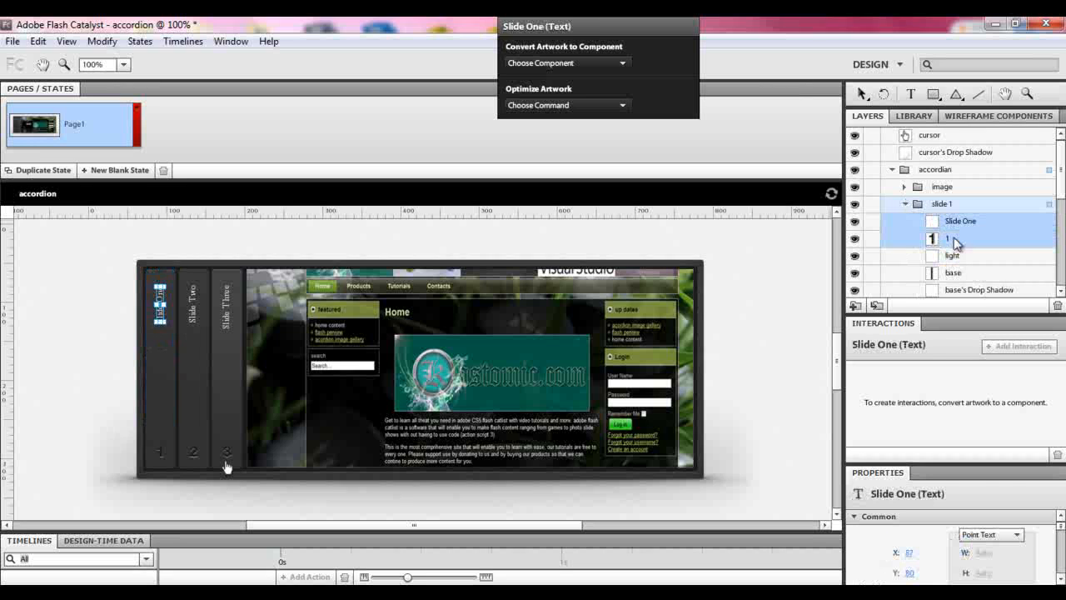
pyautogui.keyDown('shift'); pyautogui.click(958, 255); pyautogui.keyUp('shift')
pyautogui.keyDown('shift'); pyautogui.click(970, 273); pyautogui.keyUp('shift')
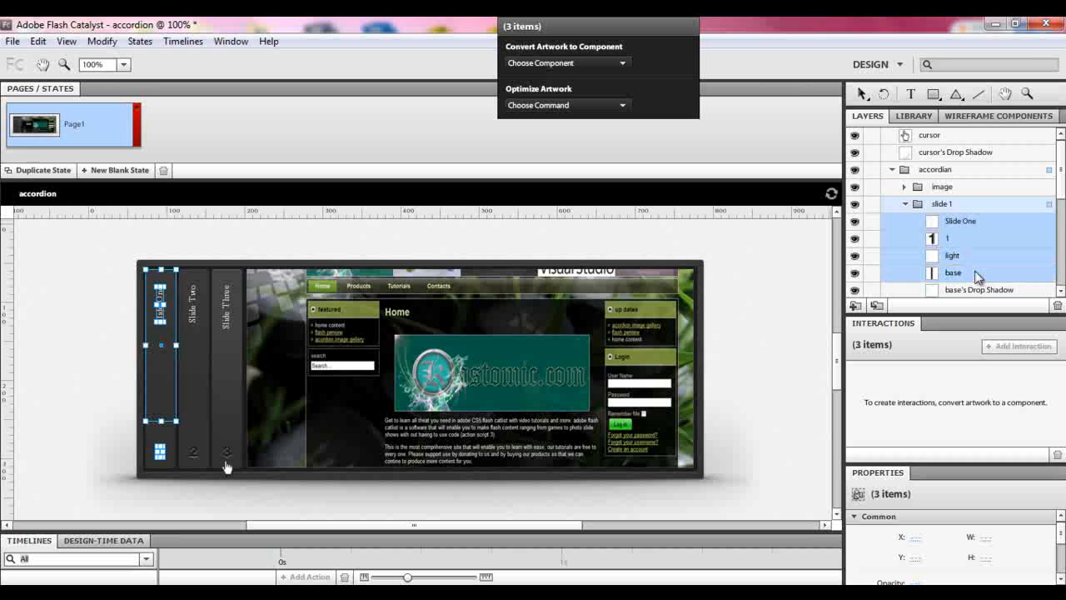
pyautogui.click(1060, 290)
pyautogui.keyDown('shift'); pyautogui.click(1015, 281); pyautogui.keyUp('shift')
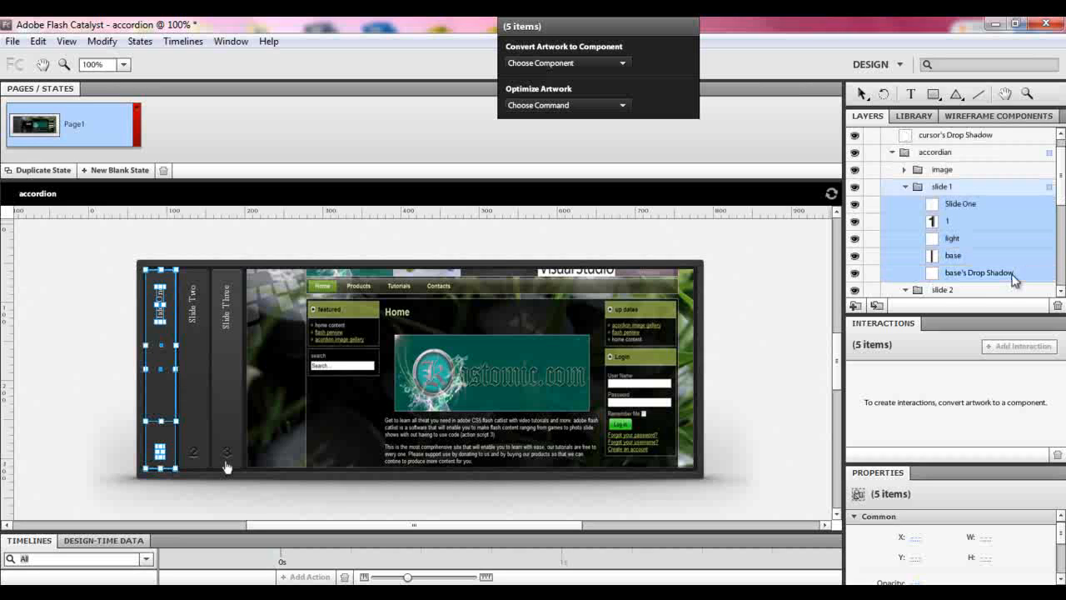
pyautogui.click(623, 64)
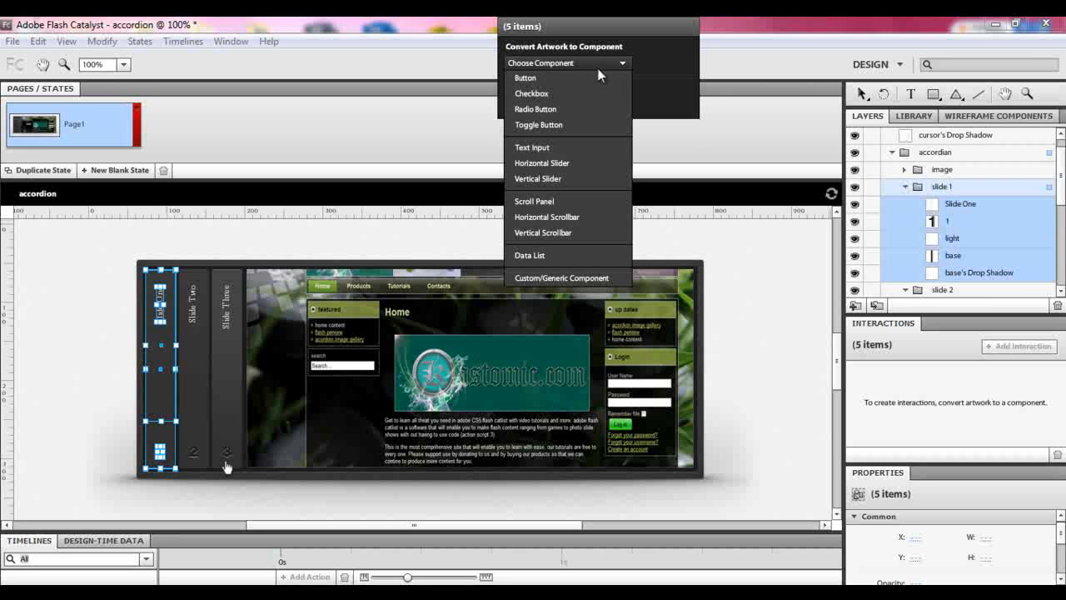
pyautogui.click(596, 76)
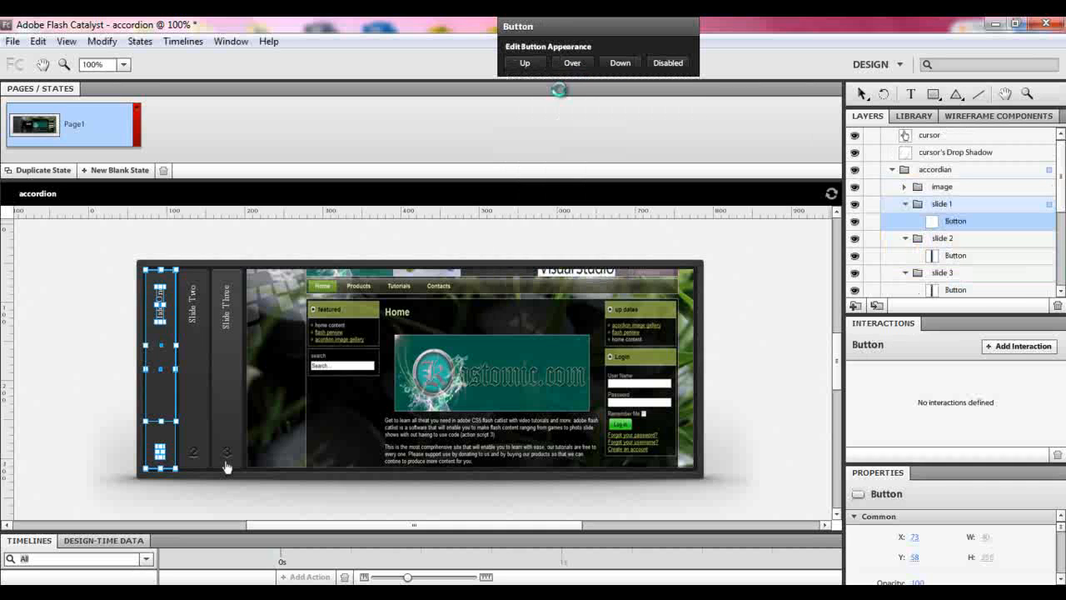
# - In the slide 1 button, hide the light layer in the Over state and the light and 1 layers in the Down state, and return to the page
pyautogui.click(528, 64)
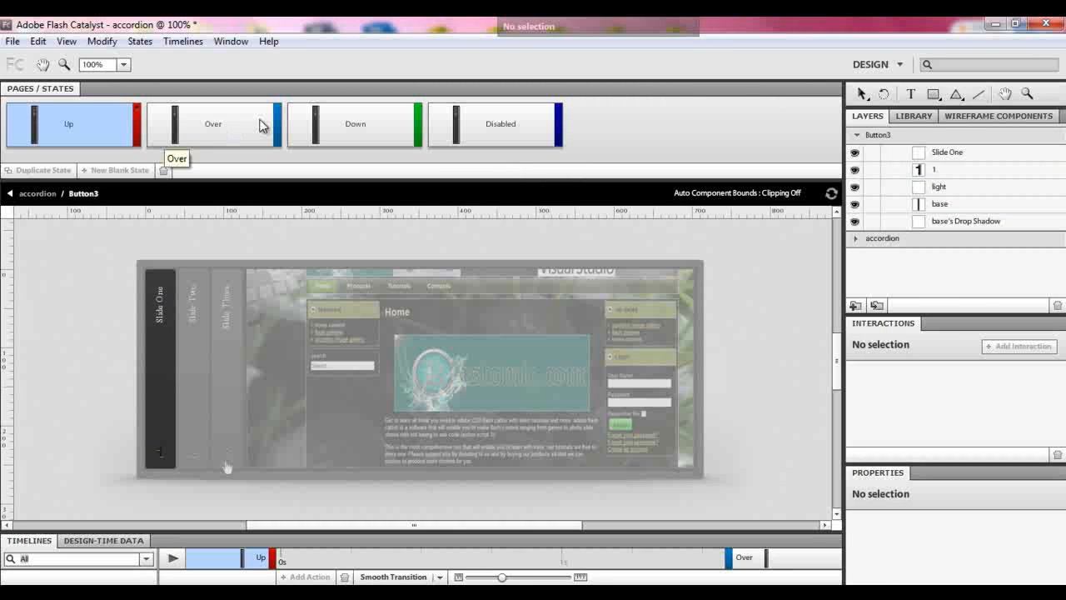
pyautogui.click(187, 138)
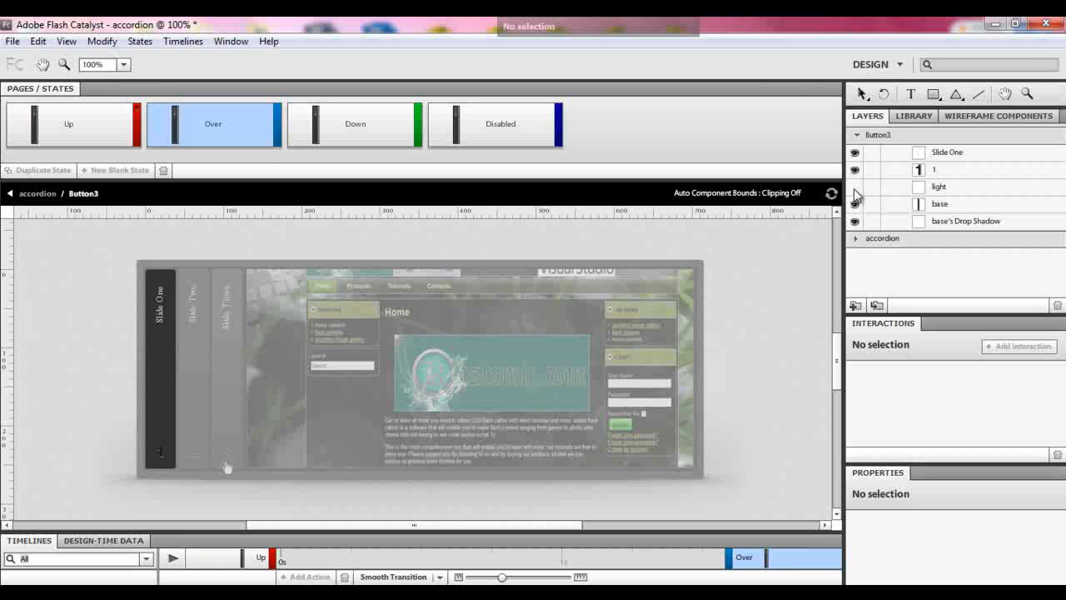
pyautogui.click(372, 143)
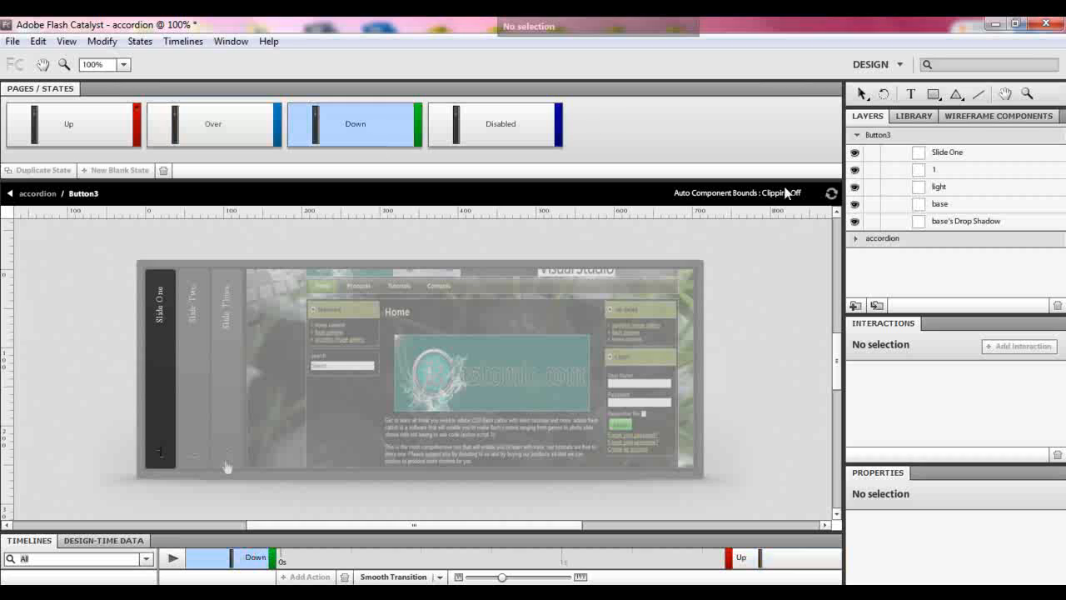
pyautogui.click(854, 187)
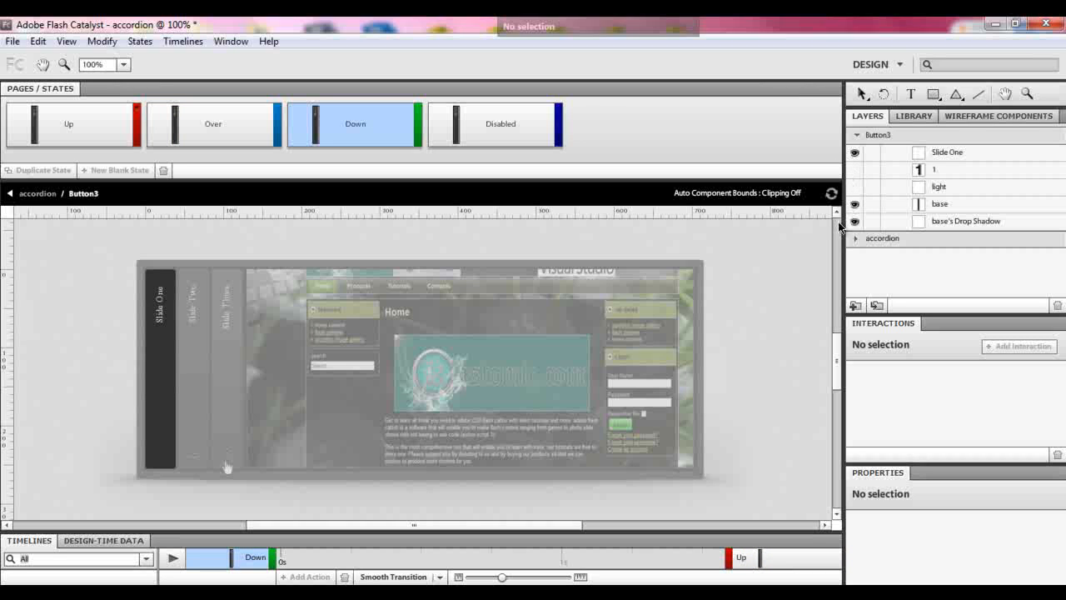
pyautogui.doubleClick(771, 319)
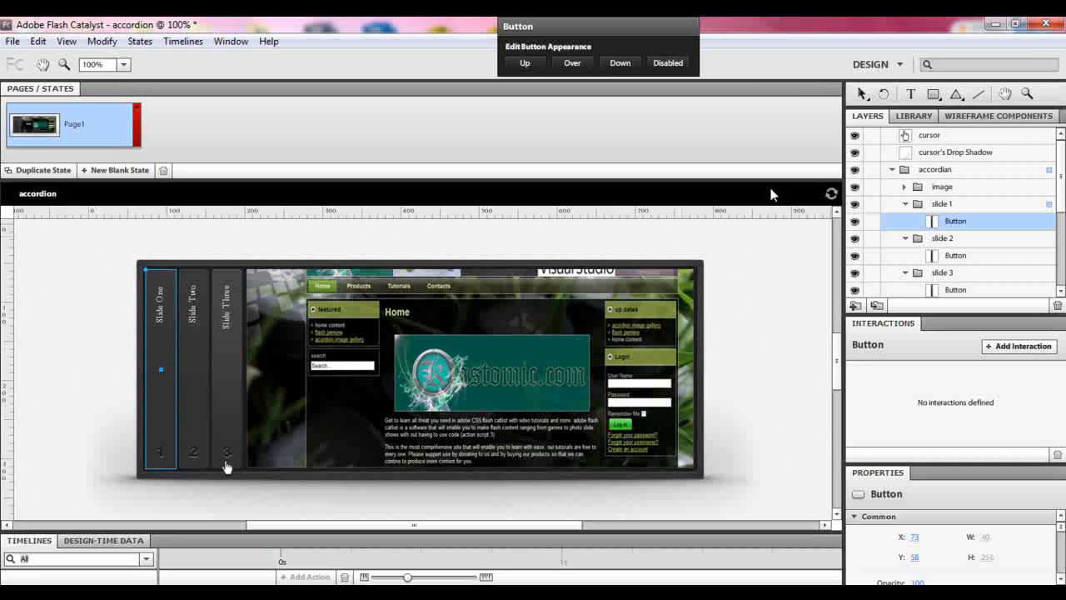
# - Hide the logo 1 and logo 2 images on Page1, keeping the Untitled picture layer shown
pyautogui.scroll(-3, 1062, 208)
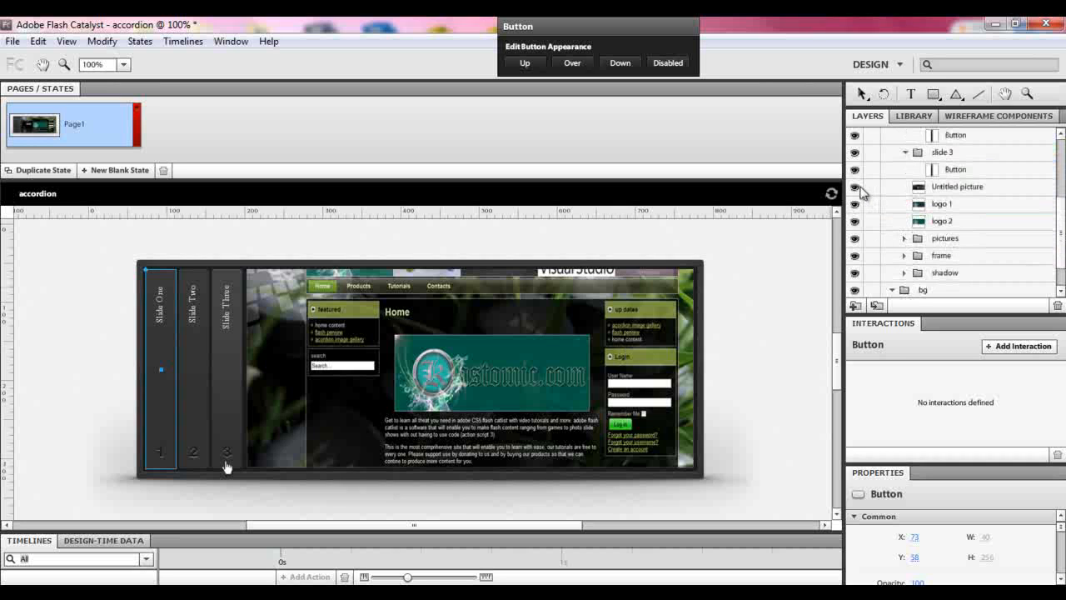
pyautogui.click(854, 187)
pyautogui.click(855, 187)
pyautogui.click(855, 204)
pyautogui.click(855, 222)
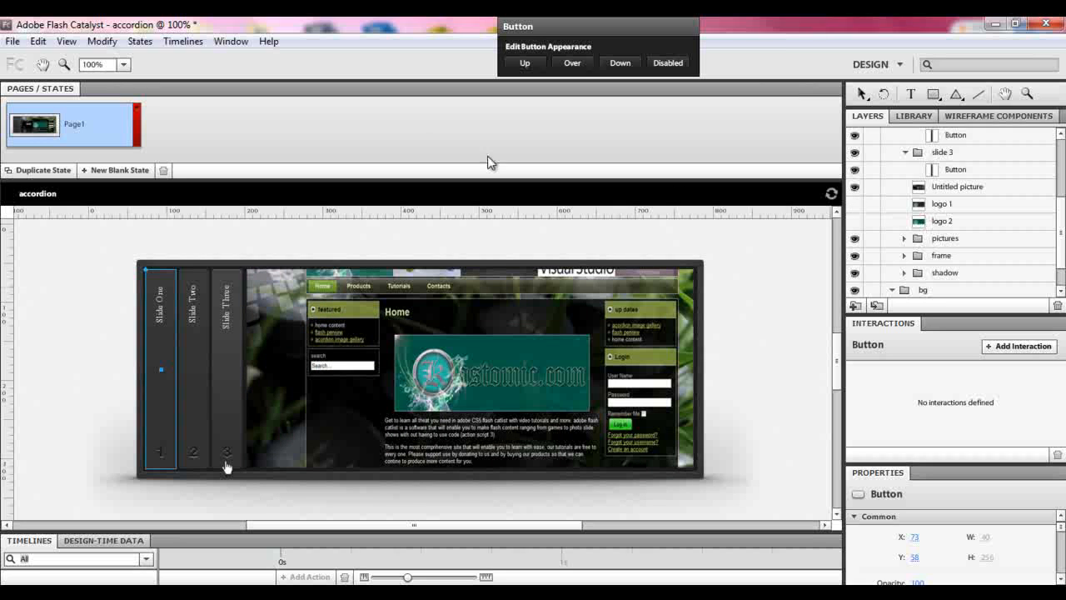
# - Duplicate Page1 as a new state, hide Untitled picture in it and show logo 1 instead
pyautogui.click(59, 173)
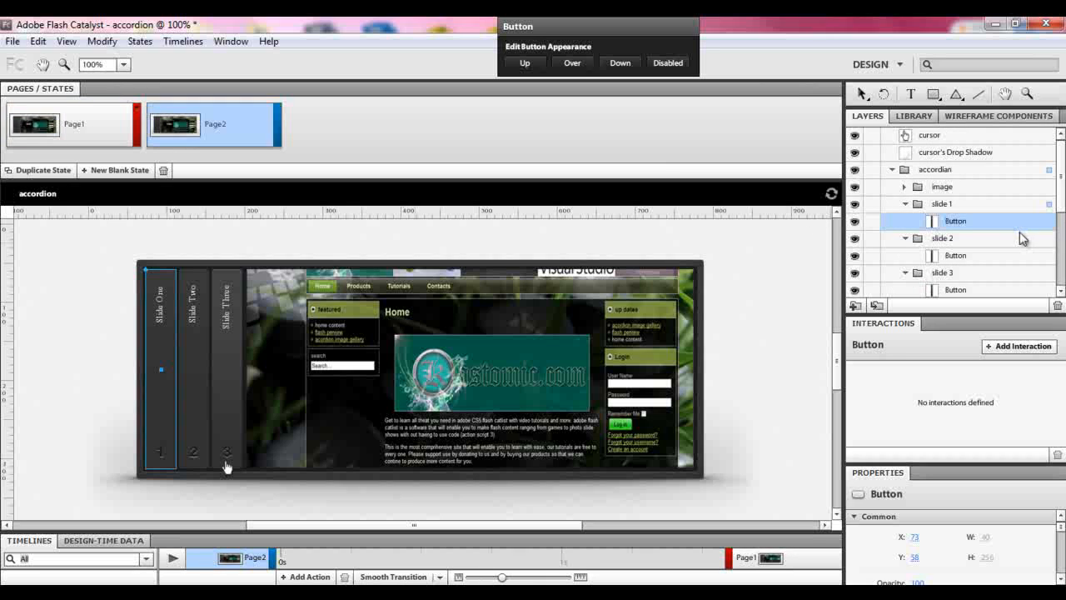
pyautogui.scroll(-5, 1062, 185)
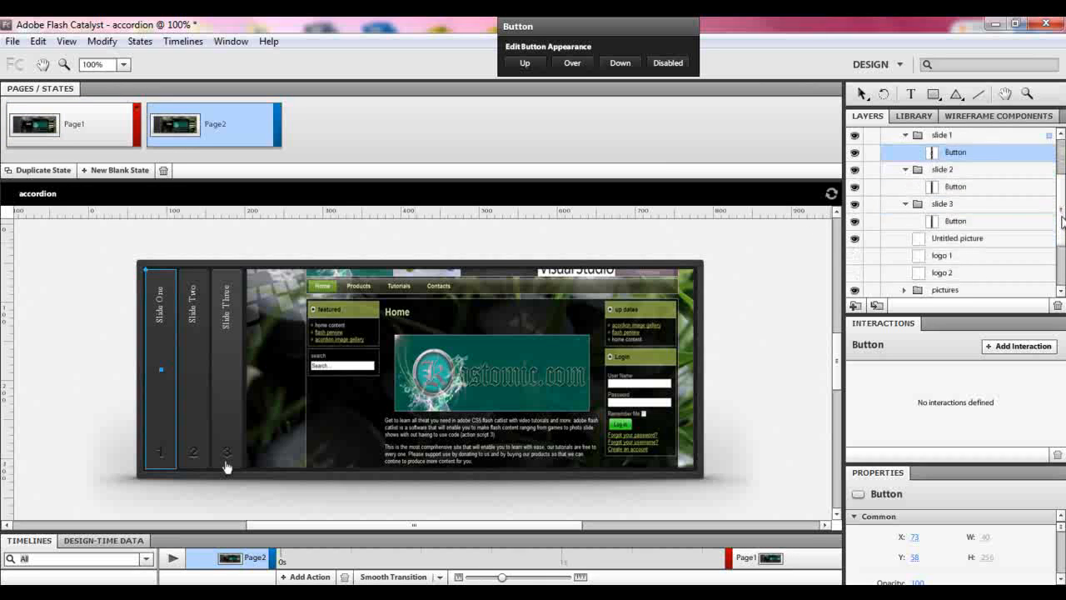
pyautogui.click(855, 221)
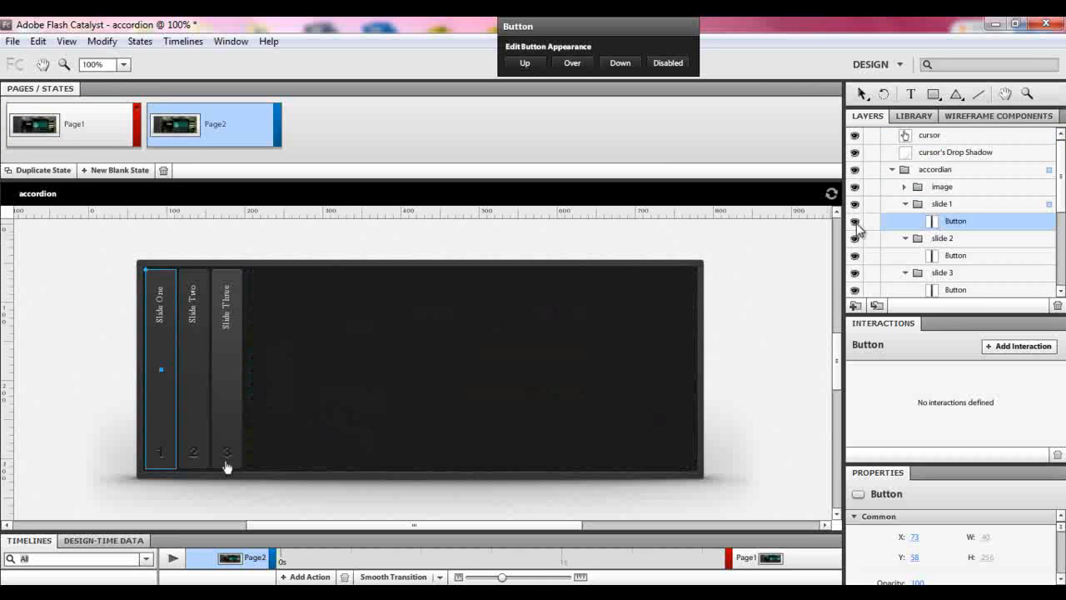
pyautogui.scroll(-3, 1062, 215)
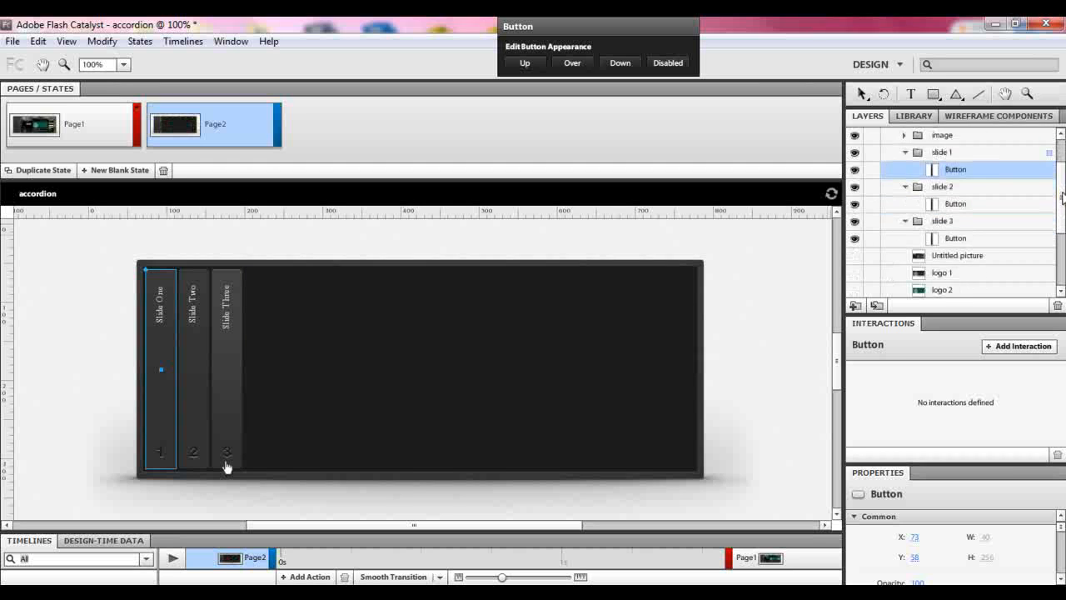
pyautogui.click(854, 239)
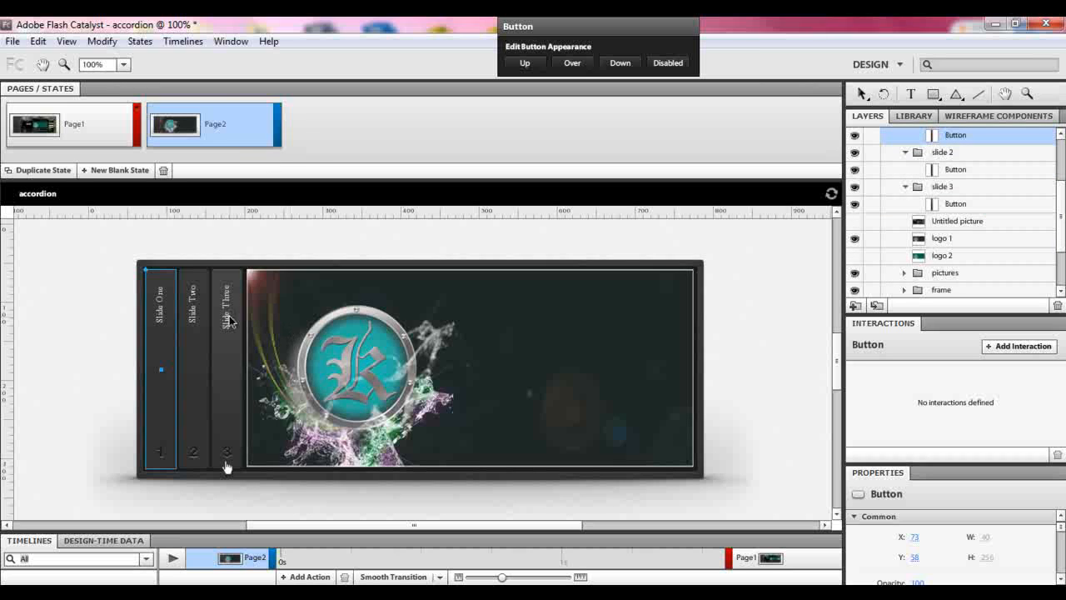
# - On Page2, move the Slide Three button horizontally across the image to the right inner edge of the accordion frame
pyautogui.click(226, 464)
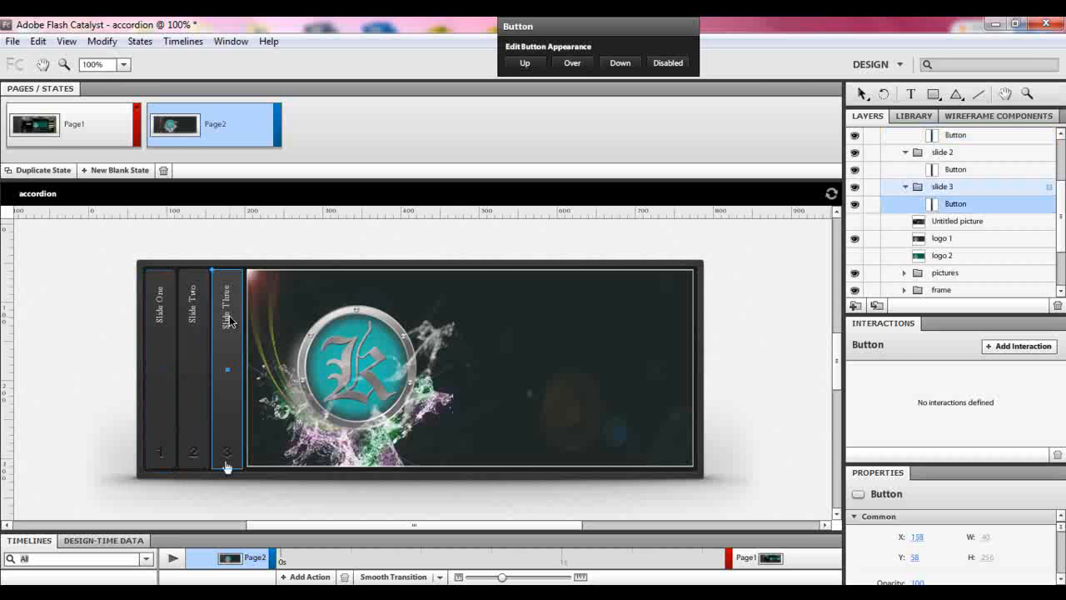
pyautogui.hotkey('shift', 'Right')
pyautogui.hotkey('shift', 'Right')
pyautogui.hotkey('shift', 'Right')
pyautogui.hotkey('shift', 'Right')
pyautogui.hotkey('shift', 'Right')
pyautogui.hotkey('shift', 'Right')
pyautogui.hotkey('shift', 'Right')
pyautogui.hotkey('shift', 'Right')
pyautogui.hotkey('shift', 'Right')
pyautogui.hotkey('shift', 'Right')
pyautogui.hotkey('shift', 'Right')
pyautogui.hotkey('shift', 'Right')
pyautogui.hotkey('shift', 'Right')
pyautogui.hotkey('shift', 'Right')
pyautogui.hotkey('shift', 'Right')
pyautogui.hotkey('shift', 'Right')
pyautogui.hotkey('shift', 'Right')
pyautogui.hotkey('shift', 'Right')
pyautogui.hotkey('shift', 'Right')
pyautogui.hotkey('shift', 'Right')
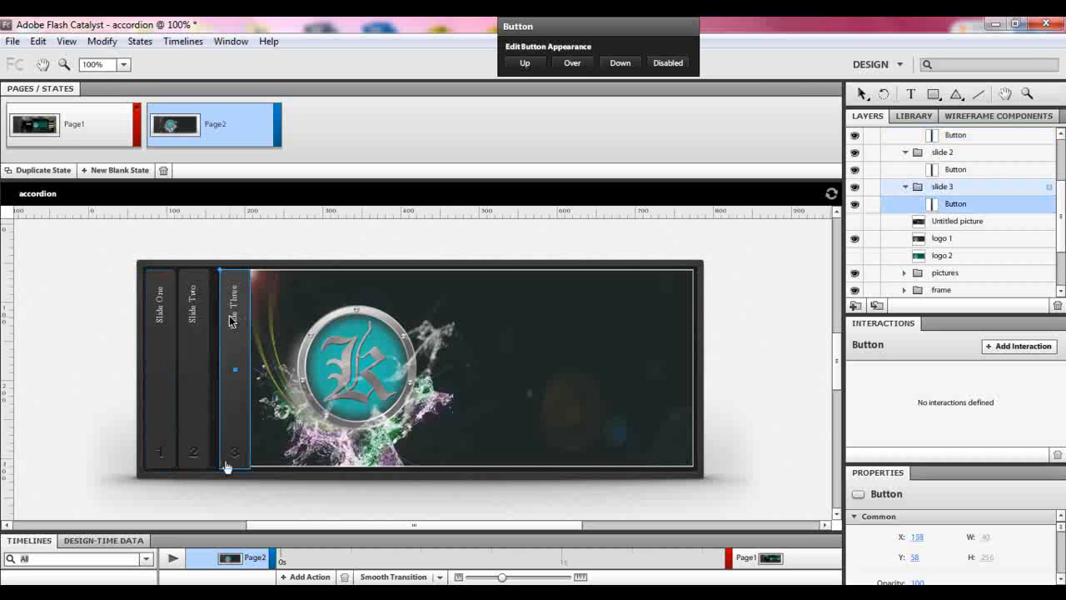
pyautogui.hotkey('shift', 'Right')
pyautogui.hotkey('shift', 'Right')
pyautogui.hotkey('shift', 'Right')
pyautogui.hotkey('shift', 'Right')
pyautogui.hotkey('shift', 'Right')
pyautogui.hotkey('shift', 'Right')
pyautogui.hotkey('shift', 'Right')
pyautogui.hotkey('shift', 'Right')
pyautogui.hotkey('shift', 'Right')
pyautogui.hotkey('shift', 'Right')
pyautogui.hotkey('shift', 'Right')
pyautogui.hotkey('shift', 'Right')
pyautogui.hotkey('shift', 'Right')
pyautogui.hotkey('shift', 'Right')
pyautogui.hotkey('shift', 'Right')
pyautogui.hotkey('shift', 'Right')
pyautogui.hotkey('shift', 'Right')
pyautogui.hotkey('shift', 'Right')
pyautogui.hotkey('shift', 'Right')
pyautogui.hotkey('shift', 'Right')
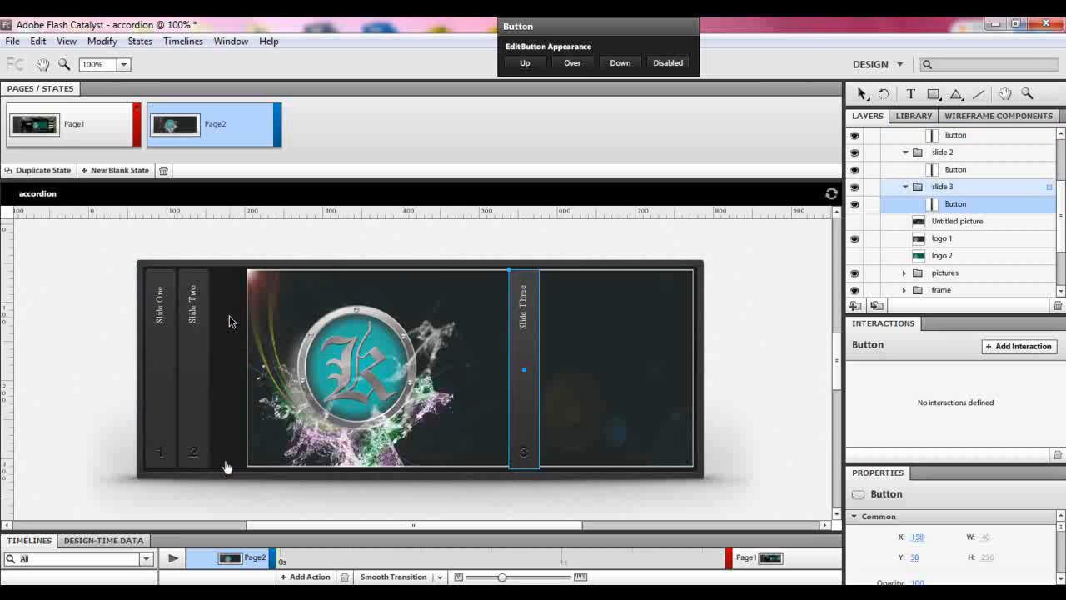
pyautogui.hotkey('shift', 'Right')
pyautogui.hotkey('shift', 'Right')
pyautogui.hotkey('shift', 'Right')
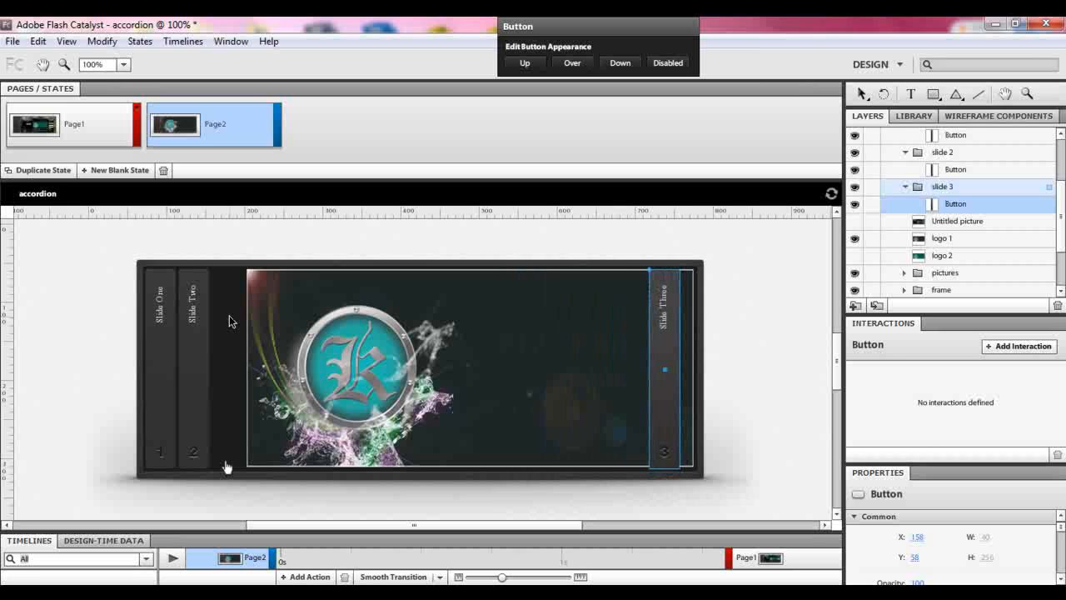
pyautogui.hotkey('shift', 'Left')
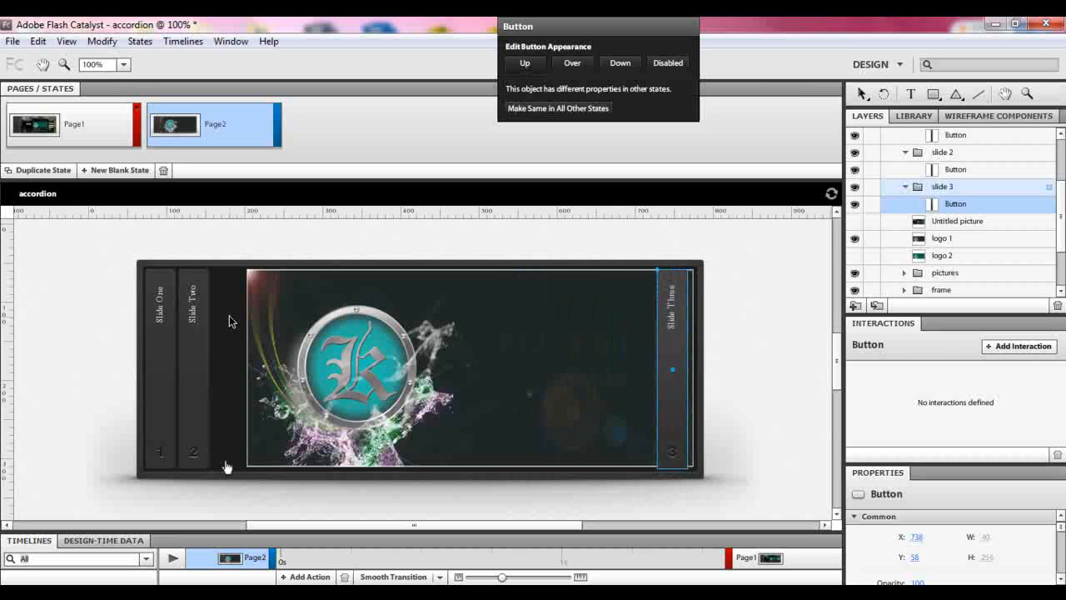
pyautogui.hotkey('shift', 'Right')
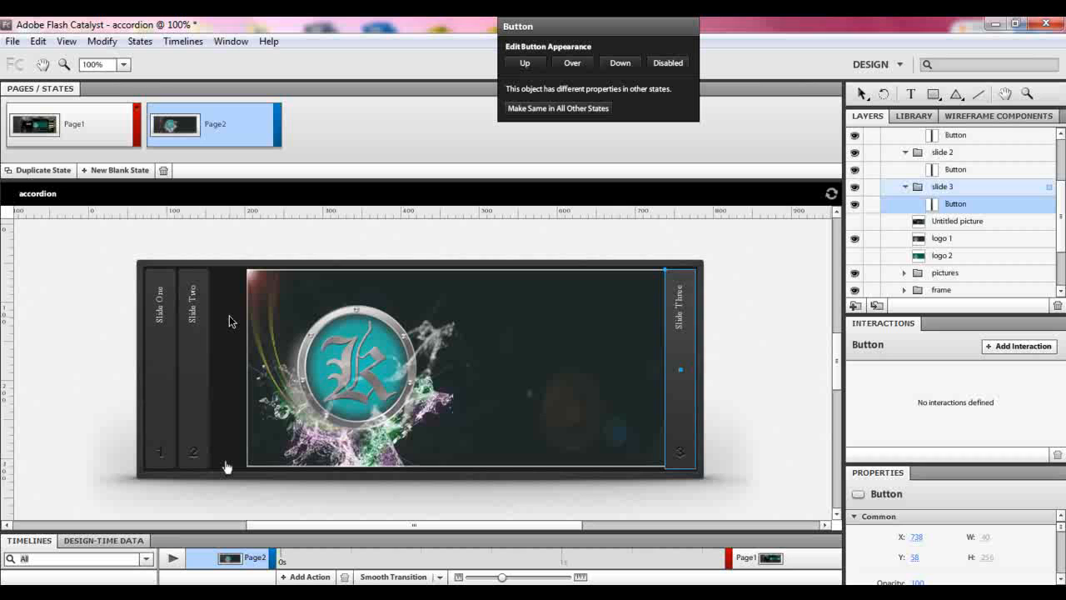
# - Examine up close how the Slide Three button aligns with the right edge of the accordion frame
pyautogui.hotkey('ctrl', '=')
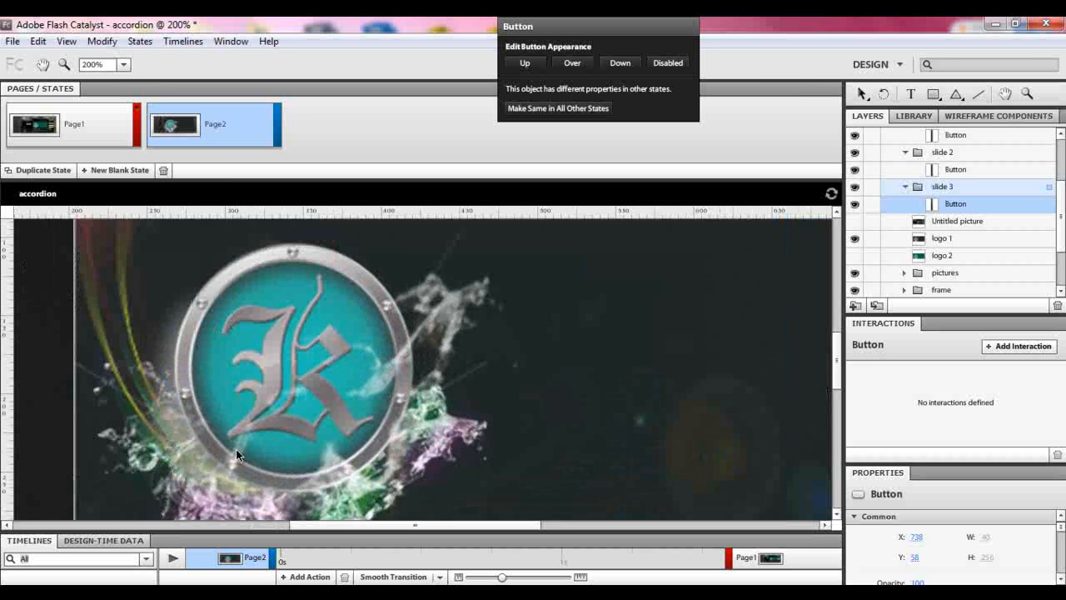
pyautogui.moveTo(337, 529); pyautogui.dragTo(422, 543)
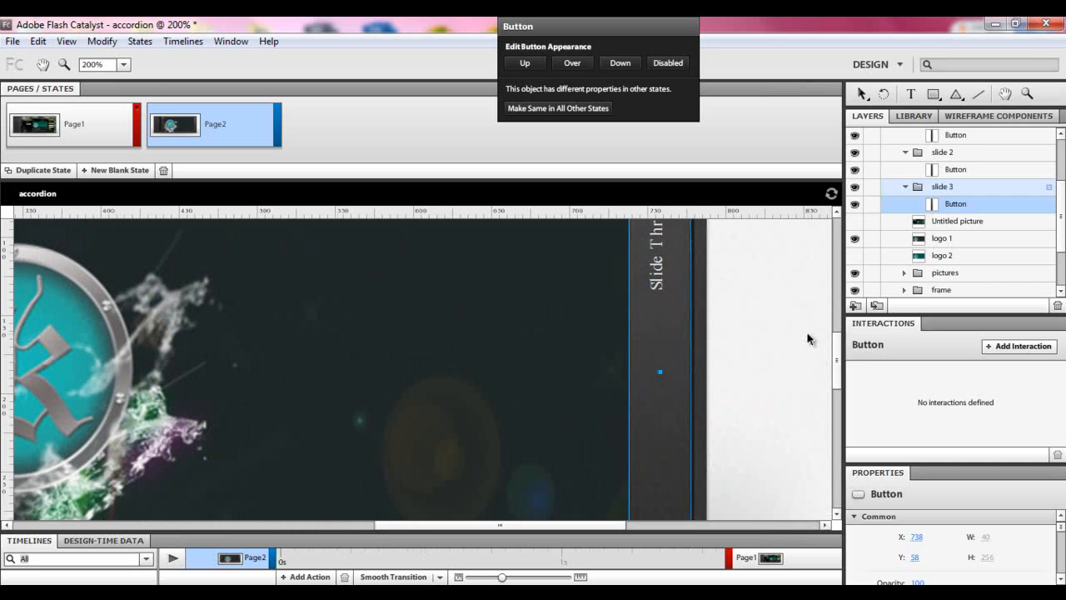
pyautogui.moveTo(836, 360); pyautogui.dragTo(837, 393)
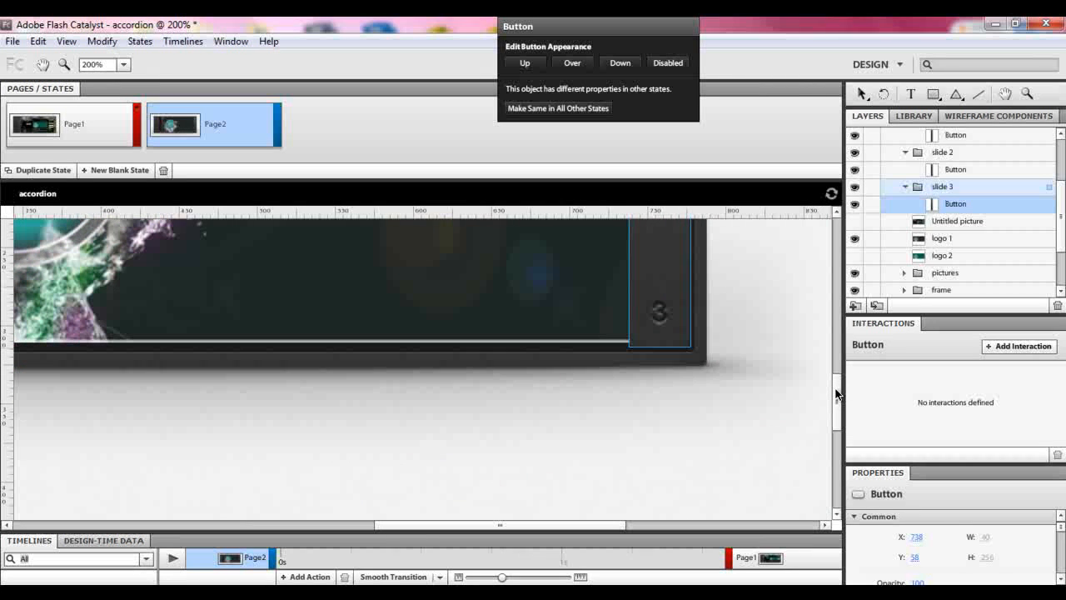
pyautogui.hotkey('ctrl', '-')
pyautogui.hotkey('ctrl', '-')
pyautogui.hotkey('ctrl', '-')
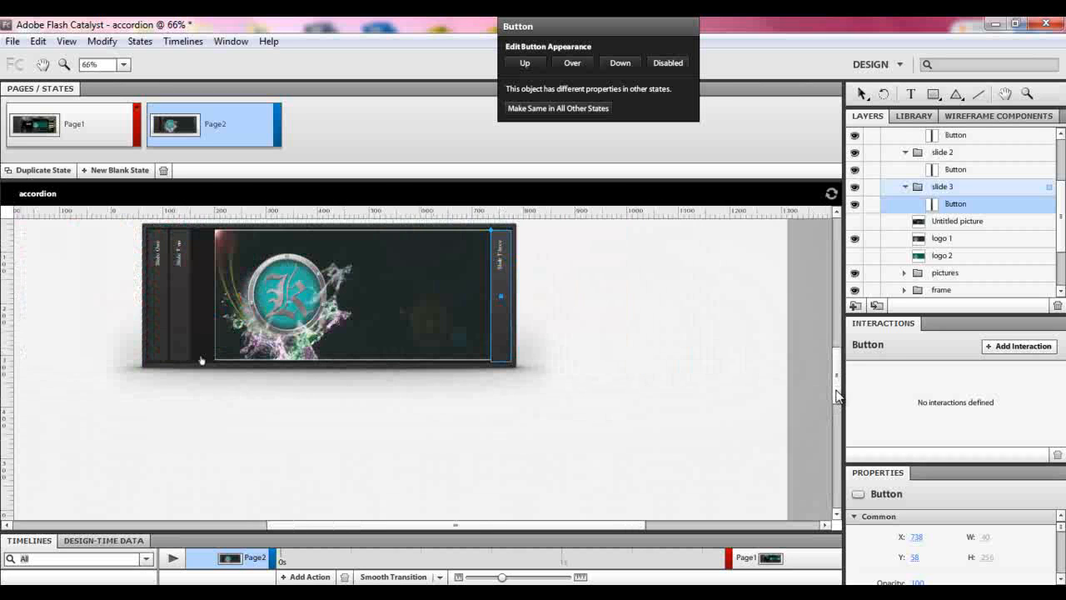
pyautogui.moveTo(836, 389)
pyautogui.mouseDown()
pyautogui.moveTo(838, 398)
pyautogui.moveTo(838, 377)
pyautogui.mouseUp()
pyautogui.hotkey('ctrl', '+')
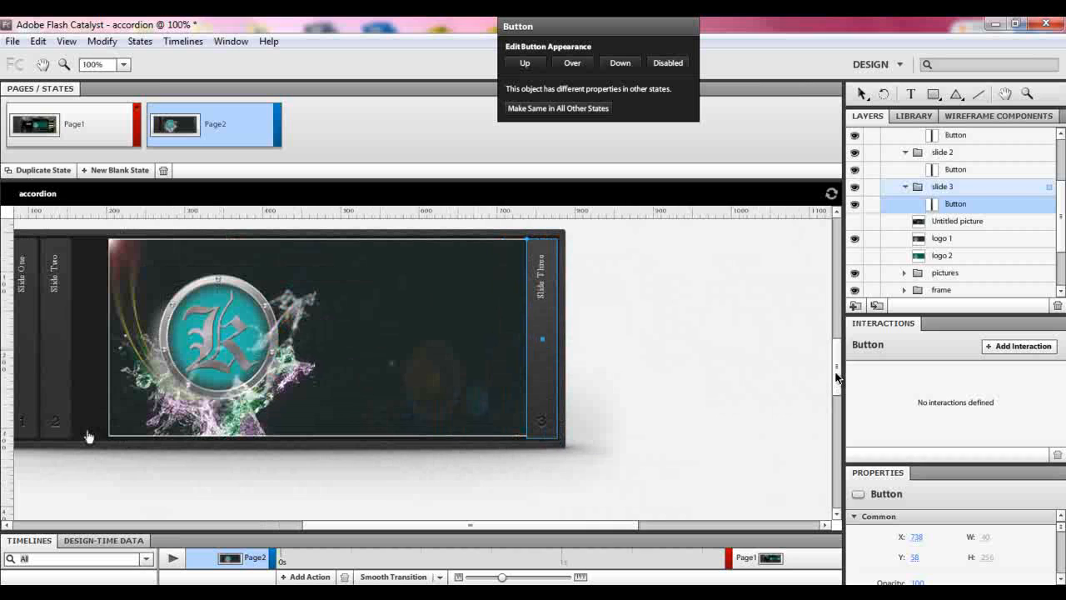
pyautogui.moveTo(606, 526); pyautogui.dragTo(533, 528)
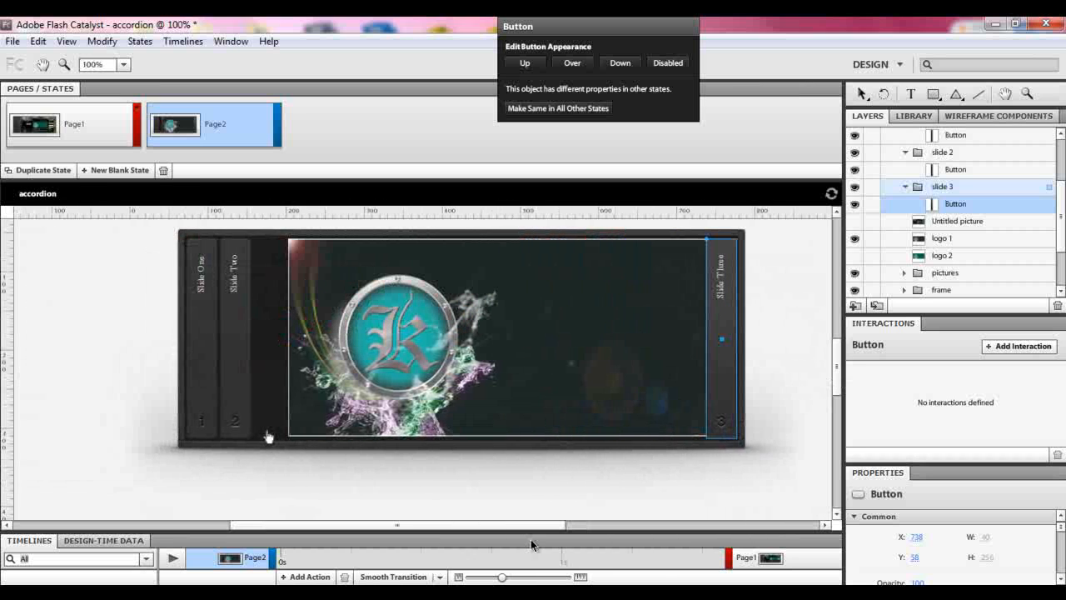
# - Shift the logo 1 image left to X 163 so it sits between the Slide Two and Slide Three buttons, and deselect it
pyautogui.click(545, 375)
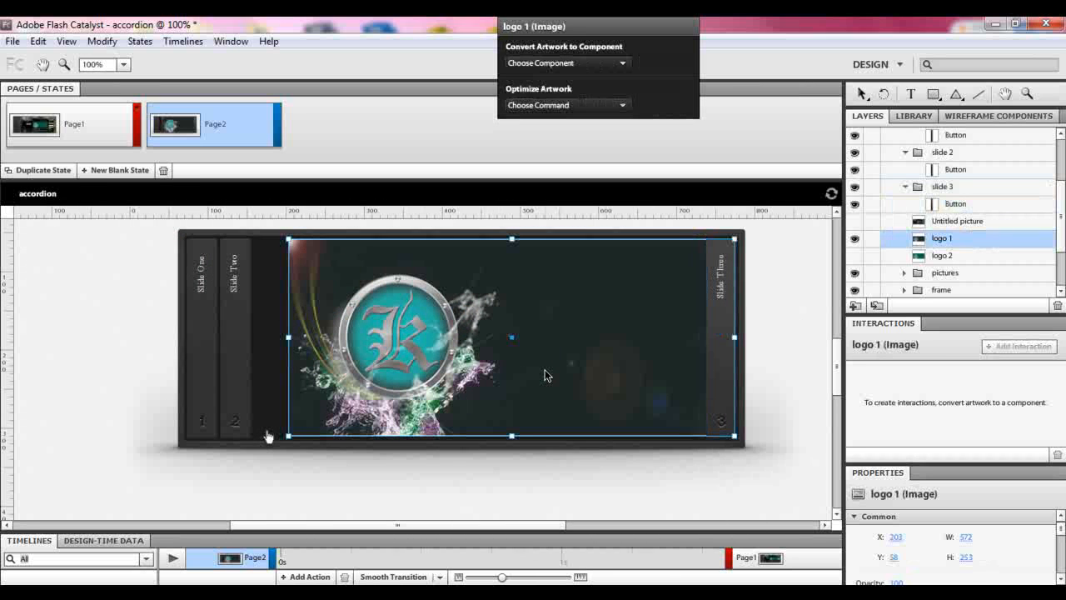
pyautogui.hotkey('shift', 'Left')
pyautogui.hotkey('shift', 'Left')
pyautogui.hotkey('shift', 'Left')
pyautogui.hotkey('shift', 'Left')
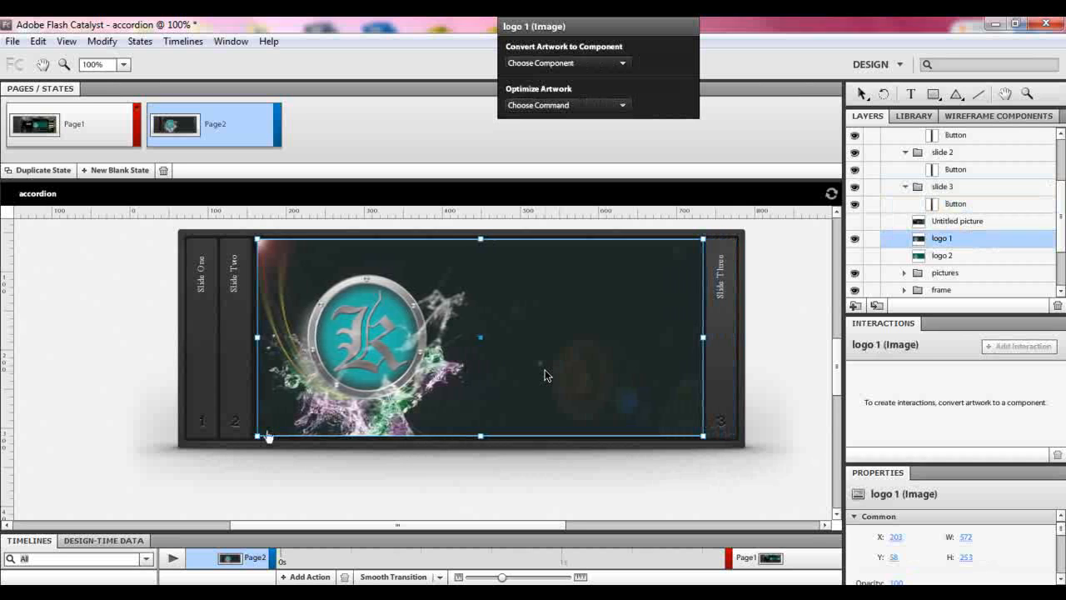
pyautogui.hotkey('shift', 'Left')
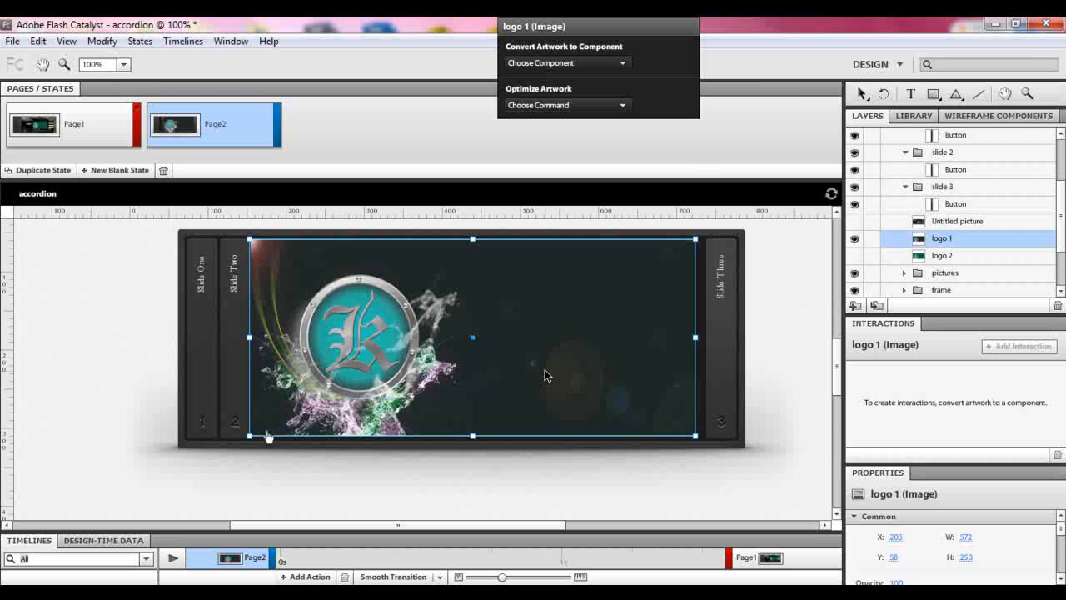
pyautogui.hotkey('shift', 'Right')
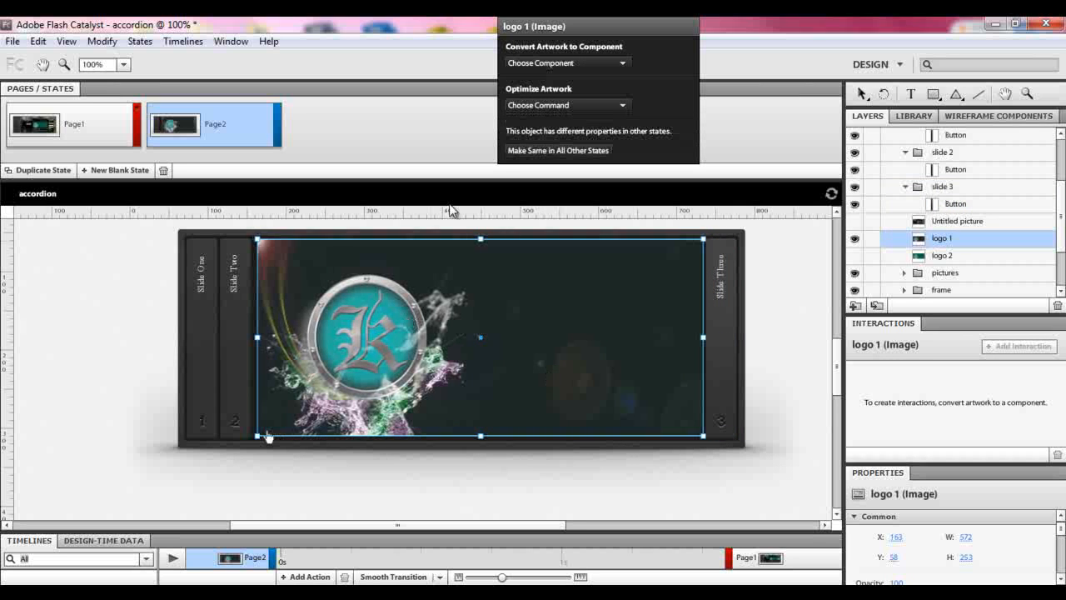
pyautogui.click(474, 487)
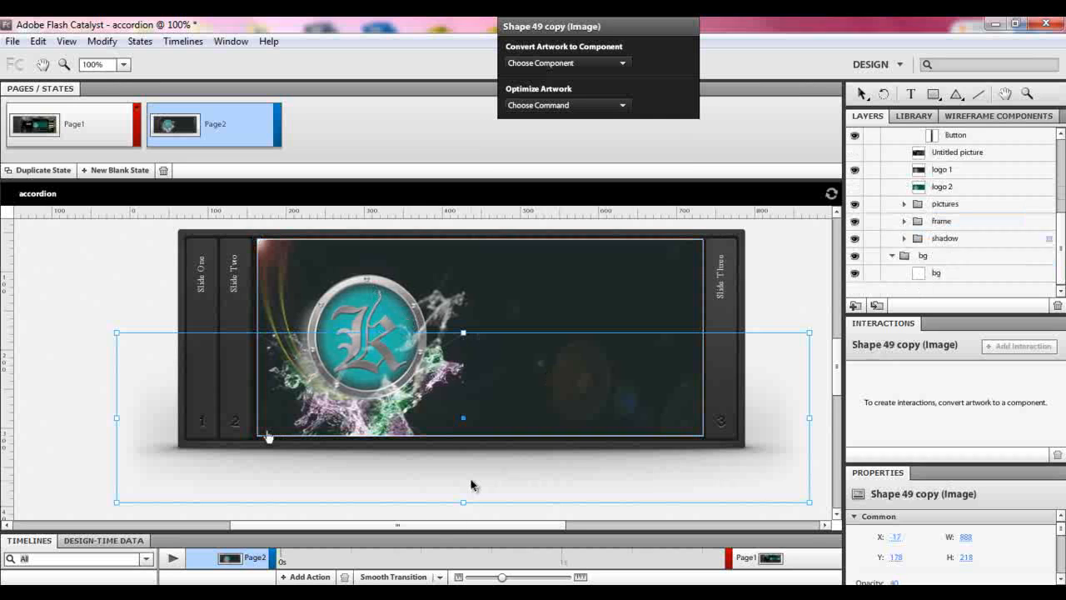
pyautogui.click(48, 354)
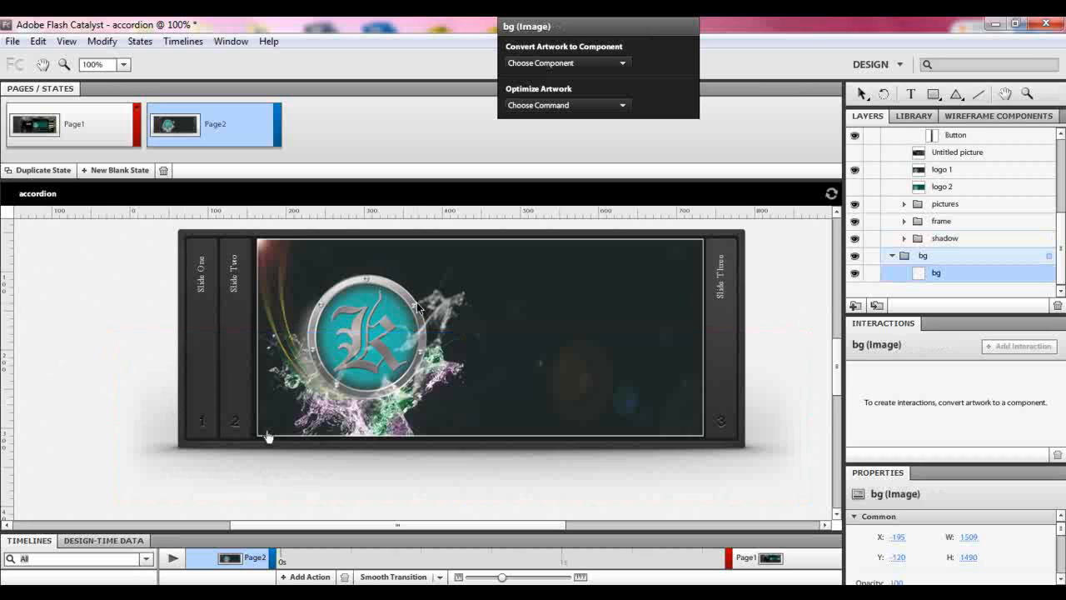
# - Duplicate Page2 as Page3 and move its Slide Two button right to X 695, beside the Slide Three button
pyautogui.click(64, 171)
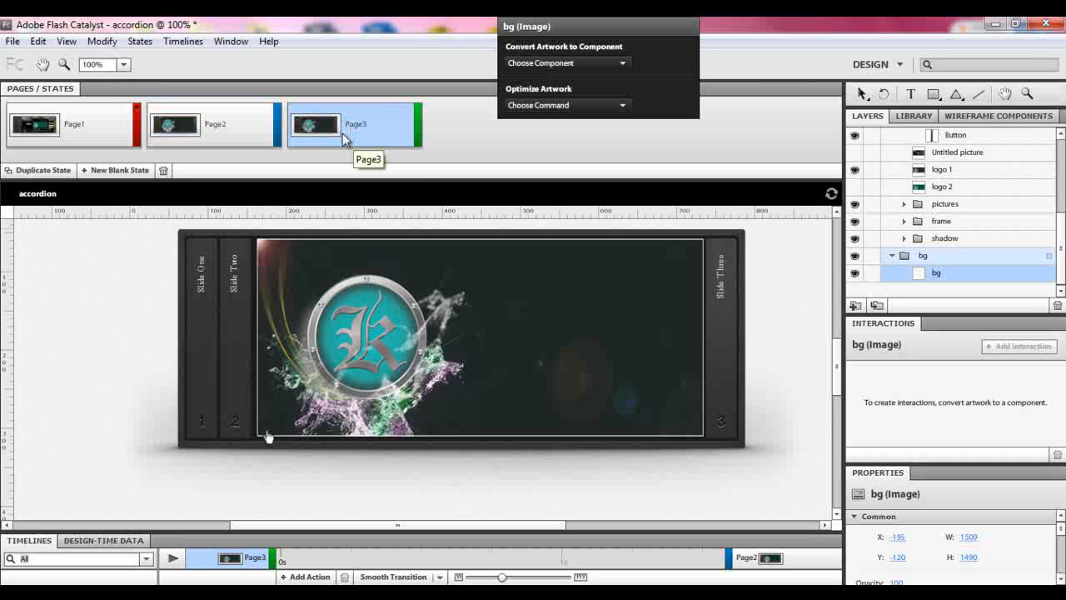
pyautogui.click(243, 332)
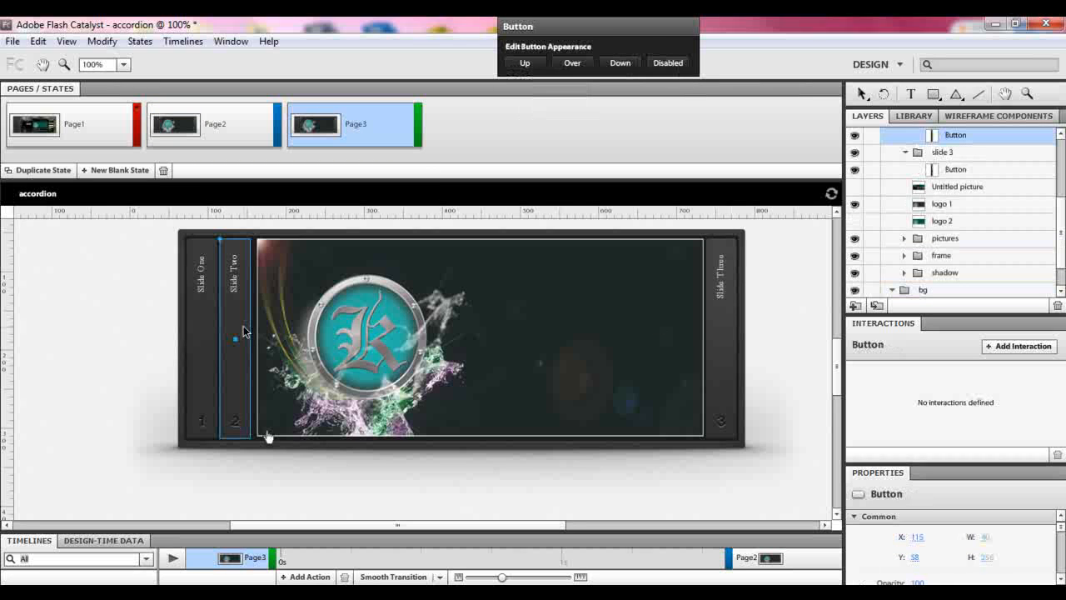
pyautogui.hotkey('shift', 'Right')
pyautogui.hotkey('shift', 'Right')
pyautogui.hotkey('shift', 'Right')
pyautogui.hotkey('shift', 'Right')
pyautogui.hotkey('shift', 'Right')
pyautogui.hotkey('shift', 'Right')
pyautogui.hotkey('shift', 'Right')
pyautogui.hotkey('shift', 'Right')
pyautogui.hotkey('shift', 'Right')
pyautogui.hotkey('shift', 'Right')
pyautogui.hotkey('shift', 'Right')
pyautogui.hotkey('shift', 'Right')
pyautogui.hotkey('shift', 'Right')
pyautogui.hotkey('shift', 'Right')
pyautogui.hotkey('shift', 'Right')
pyautogui.hotkey('shift', 'Right')
pyautogui.hotkey('shift', 'Right')
pyautogui.hotkey('shift', 'Right')
pyautogui.hotkey('shift', 'Right')
pyautogui.hotkey('shift', 'Right')
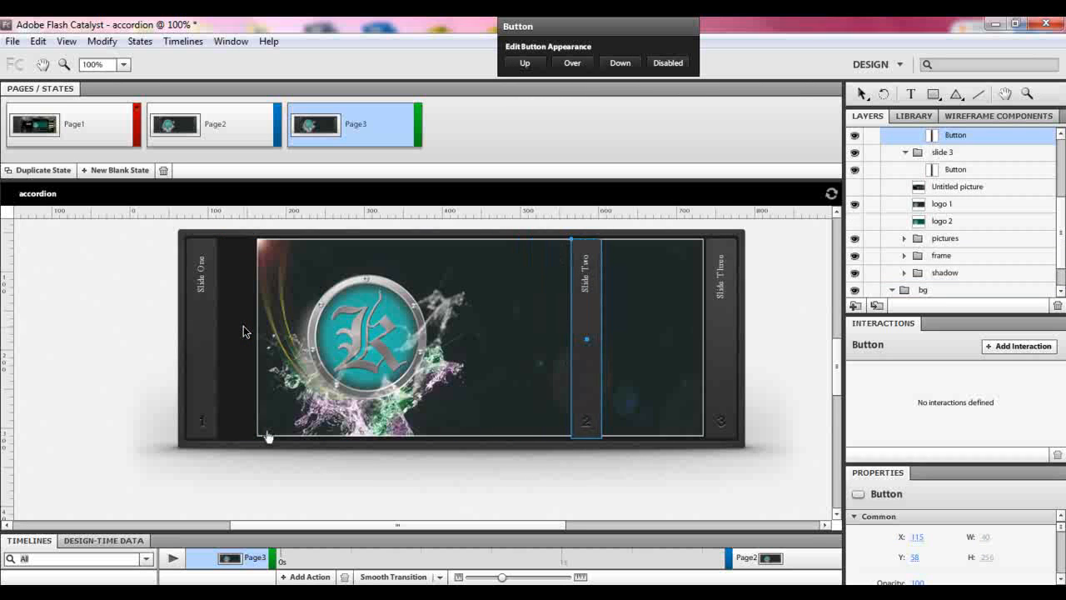
pyautogui.hotkey('shift', 'Right')
pyautogui.hotkey('shift', 'Right')
pyautogui.hotkey('shift', 'Right')
pyautogui.hotkey('shift', 'Right')
pyautogui.hotkey('shift', 'Right')
pyautogui.hotkey('shift', 'Right')
pyautogui.hotkey('shift', 'Right')
pyautogui.hotkey('shift', 'Right')
pyautogui.hotkey('shift', 'Right')
pyautogui.hotkey('shift', 'Right')
pyautogui.hotkey('shift', 'Right')
pyautogui.hotkey('shift', 'Right')
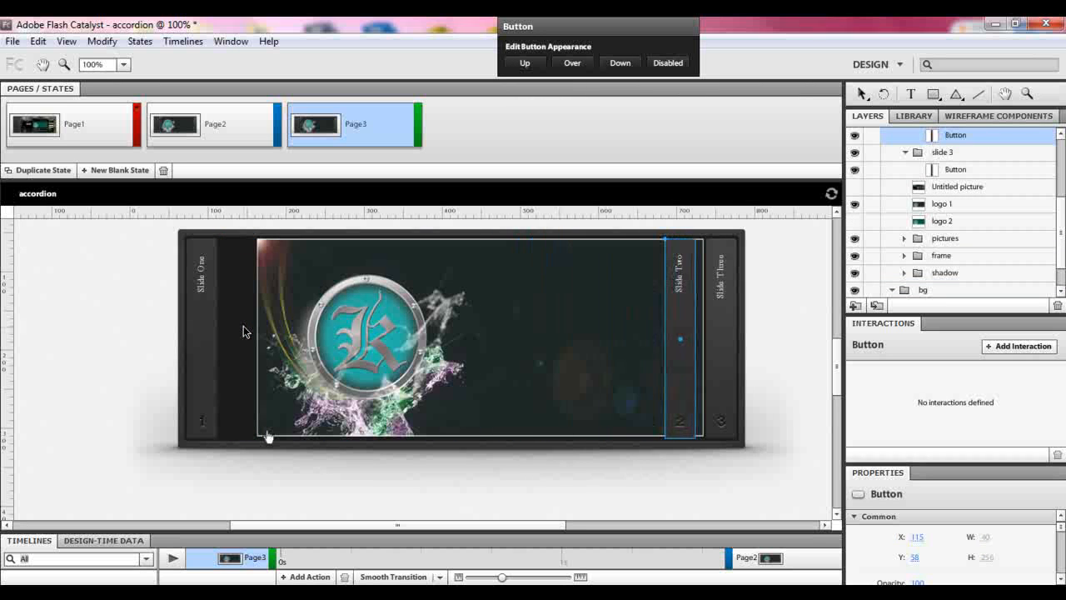
pyautogui.hotkey('shift', 'Right')
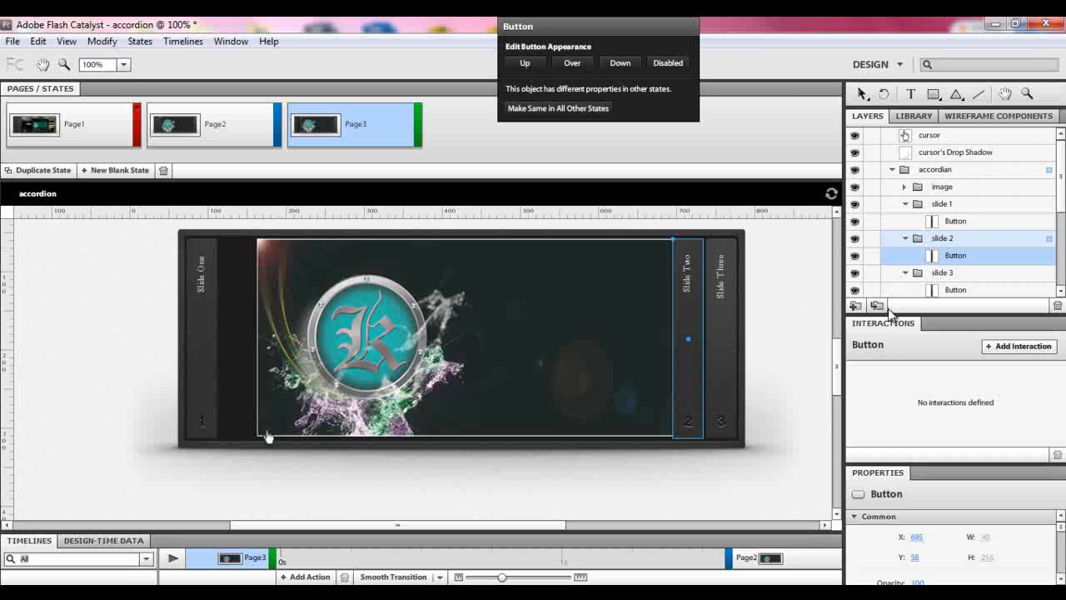
# - On Page3, hide the logo 1 image and show the logo 2 image in its place
pyautogui.moveTo(1062, 177); pyautogui.dragTo(1062, 209)
pyautogui.click(574, 351)
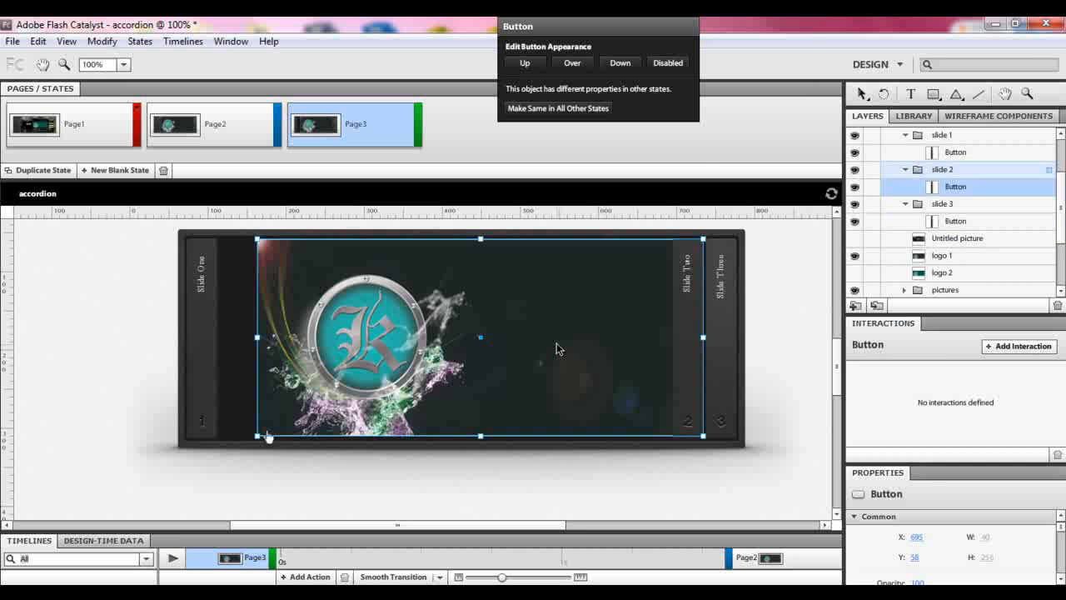
pyautogui.click(855, 259)
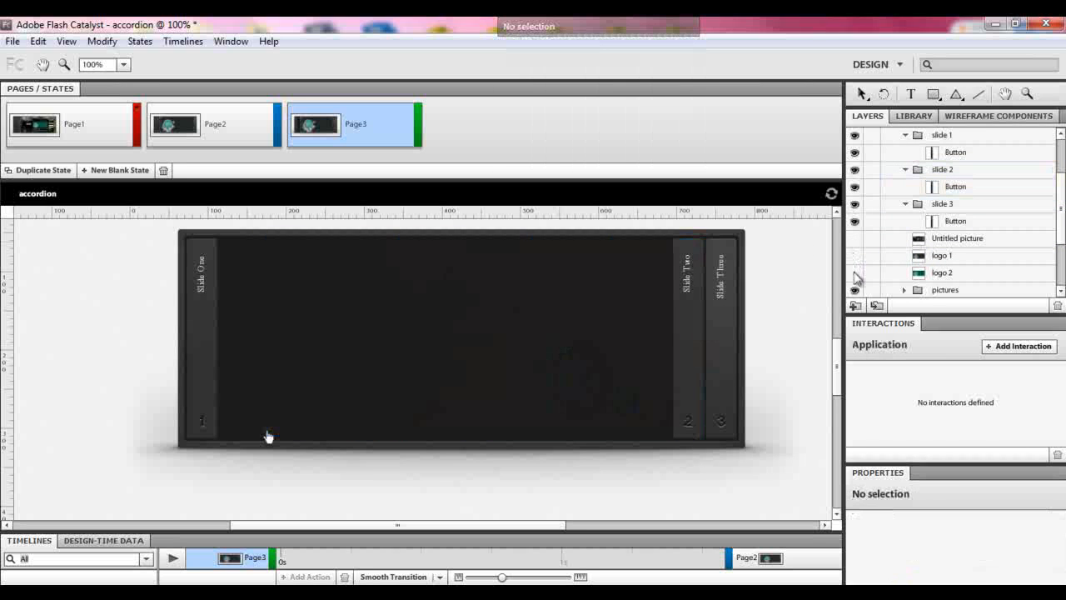
pyautogui.click(855, 273)
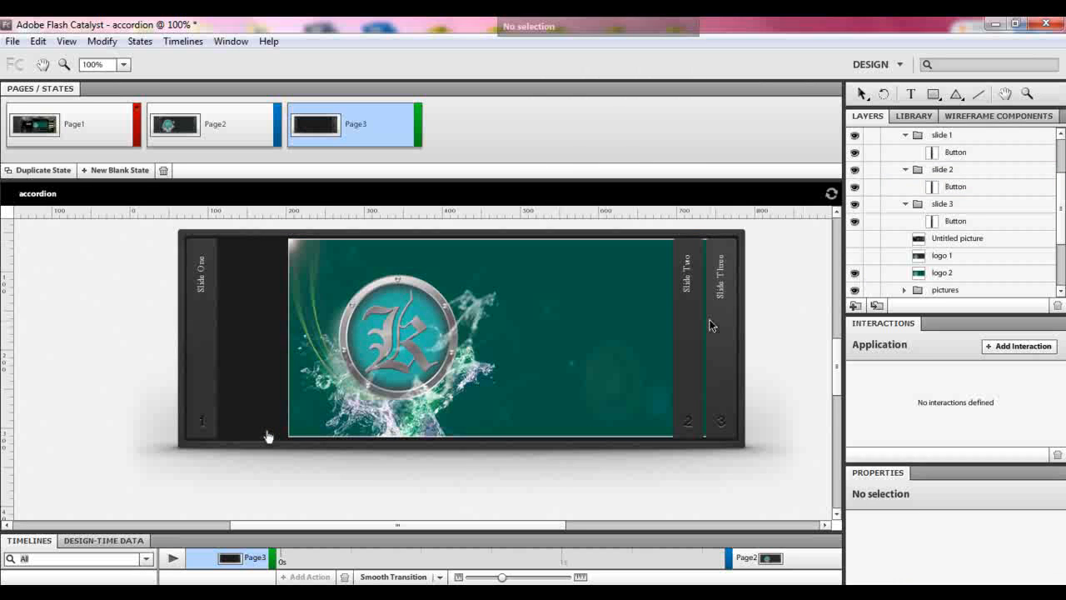
# - Shift the logo 2 image left to X 113 so it sits between the Slide One and Slide Two buttons
pyautogui.click(448, 393)
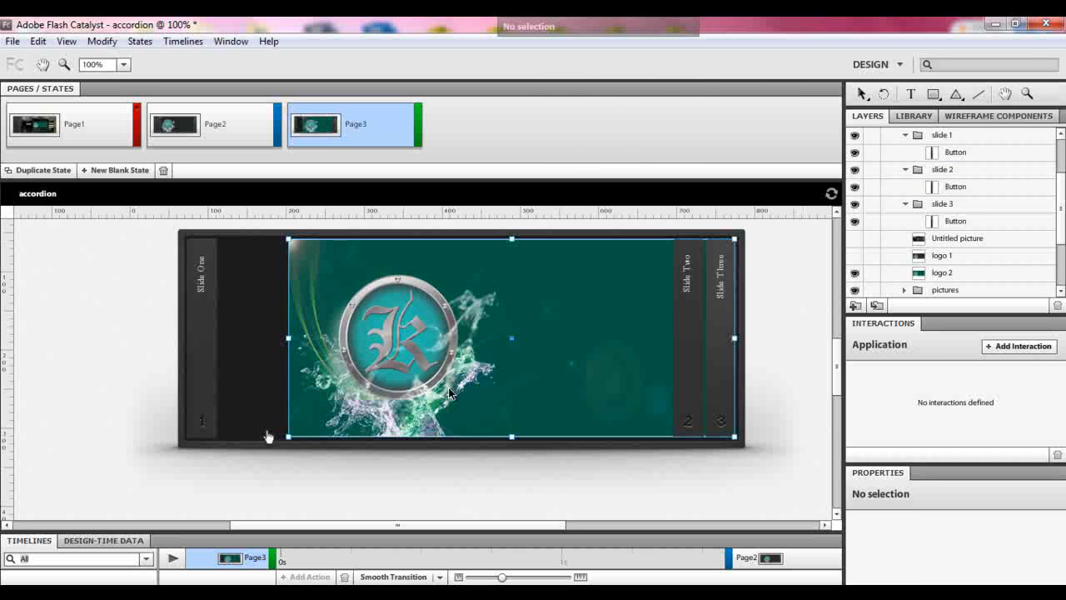
pyautogui.hotkey('shift', 'Left')
pyautogui.hotkey('shift', 'Left')
pyautogui.hotkey('shift', 'Left')
pyautogui.hotkey('shift', 'Left')
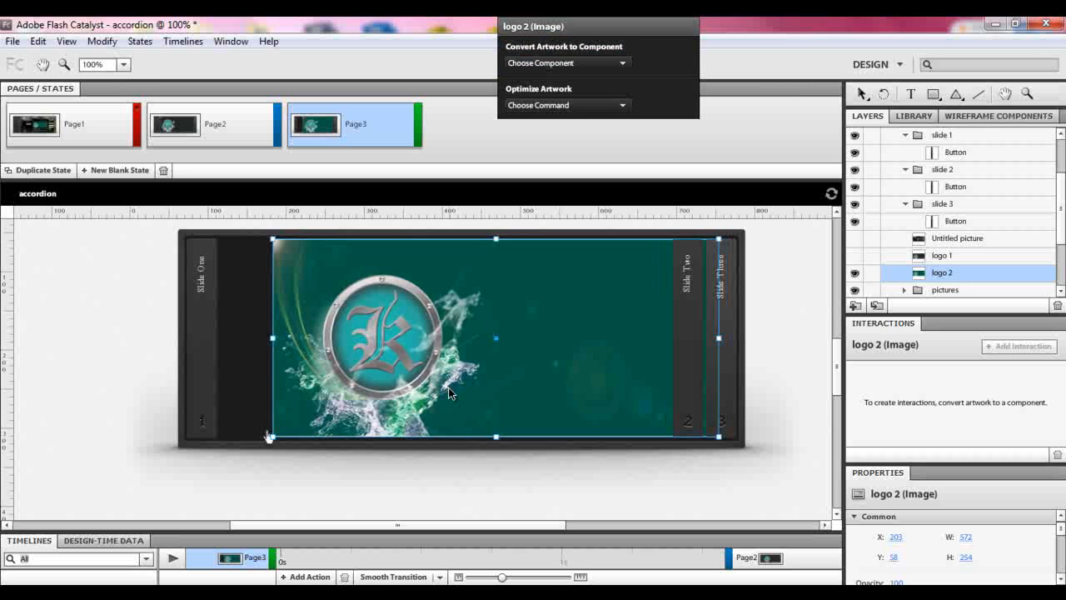
pyautogui.hotkey('shift', 'Left')
pyautogui.hotkey('shift', 'Left')
pyautogui.hotkey('shift', 'Left')
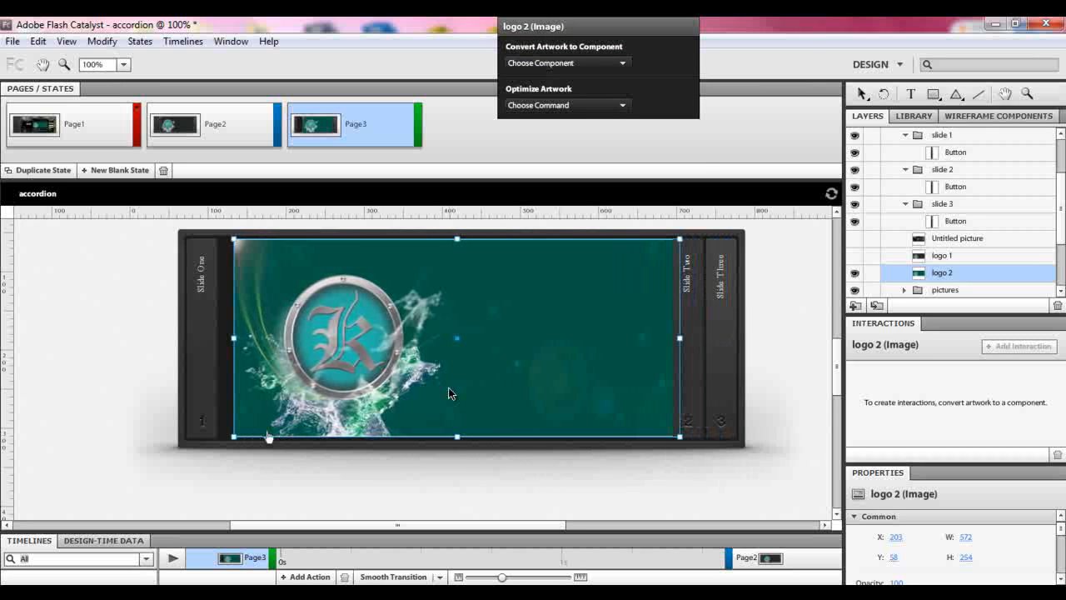
pyautogui.hotkey('shift', 'Left')
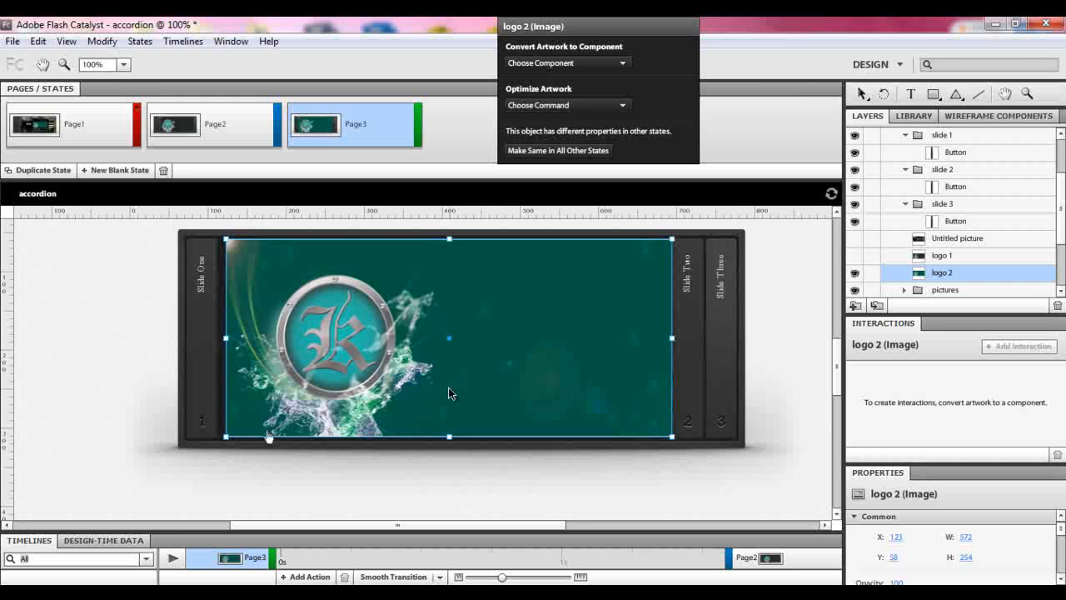
pyautogui.hotkey('shift', 'Left')
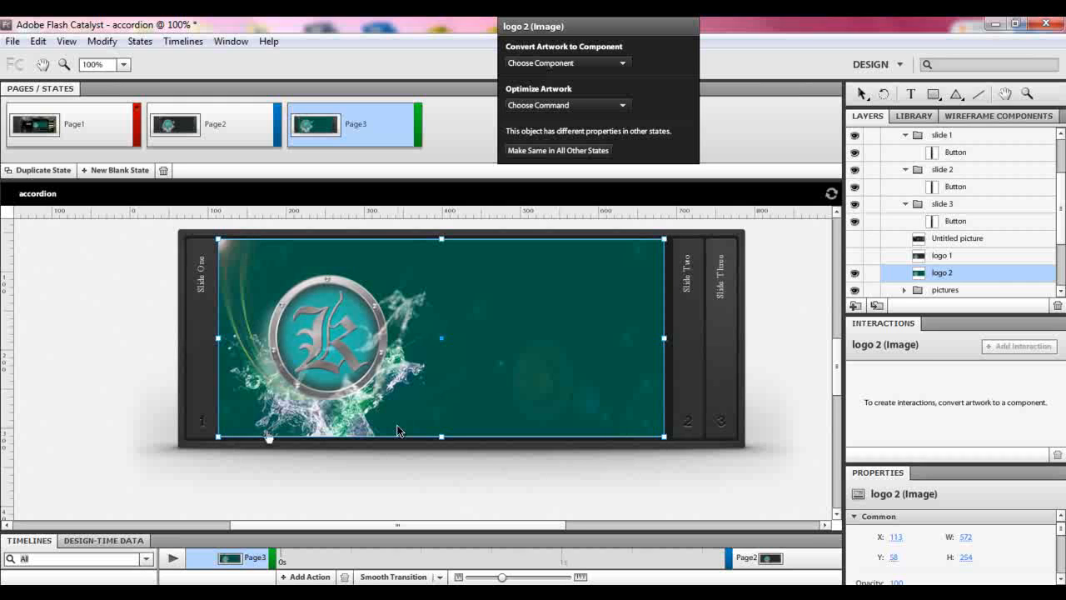
# - Try nudging logo 2 right toward the Slide Two button while checking the gap up close, and move it back
pyautogui.hotkey('ctrl', '=')
pyautogui.hotkey('ctrl', '=')
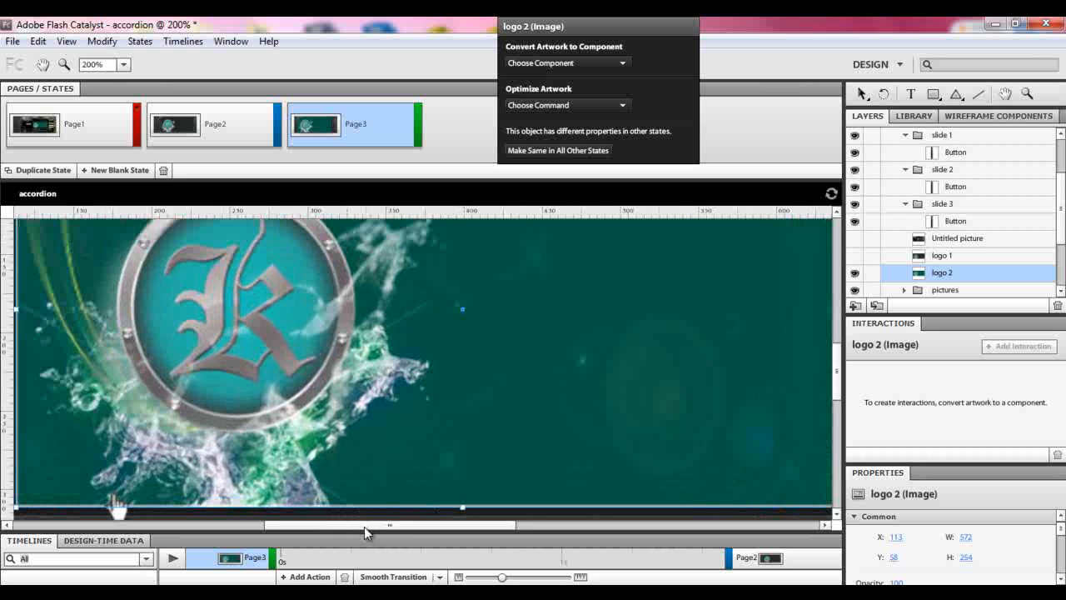
pyautogui.moveTo(364, 526); pyautogui.dragTo(435, 526)
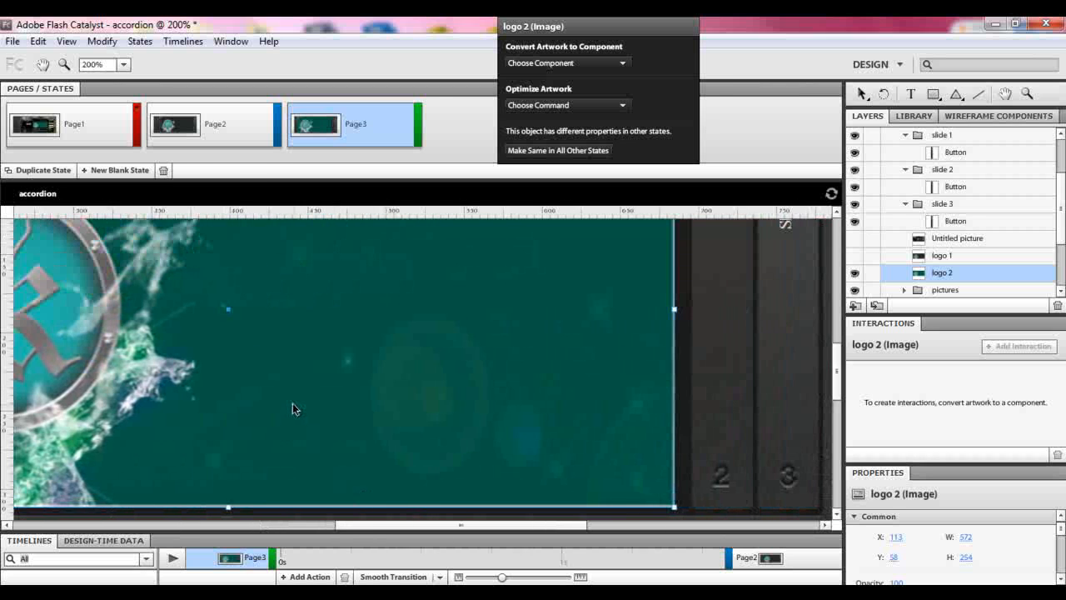
pyautogui.hotkey('shift', 'Right')
pyautogui.hotkey('shift', 'Left')
pyautogui.hotkey('ctrl', '-')
pyautogui.hotkey('ctrl', '-')
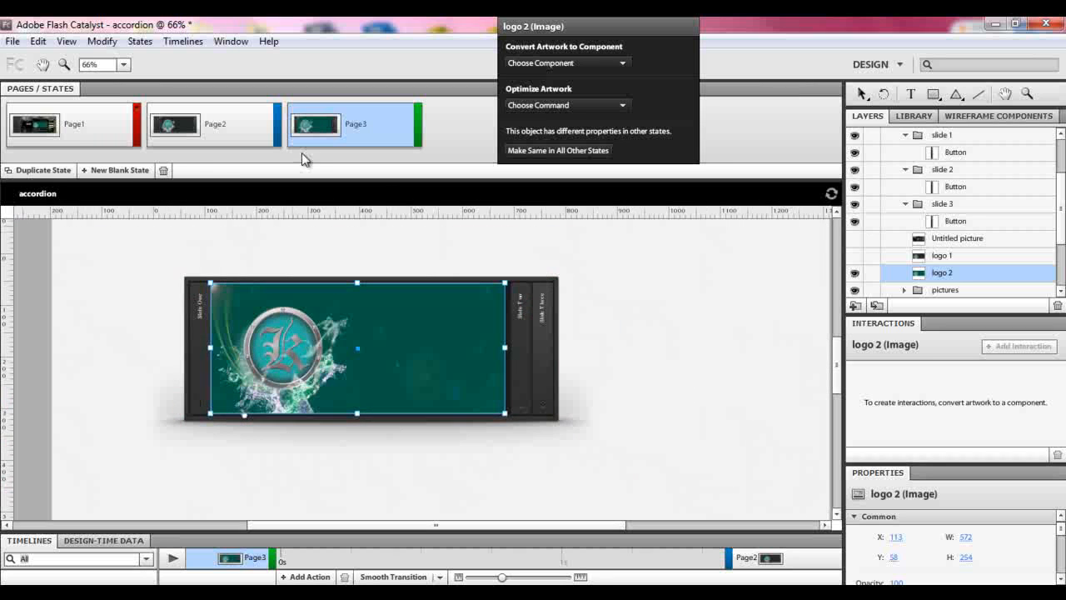
# - Review the Page1, Page2 and Page3 states in turn to compare their button and image layouts
pyautogui.click(95, 139)
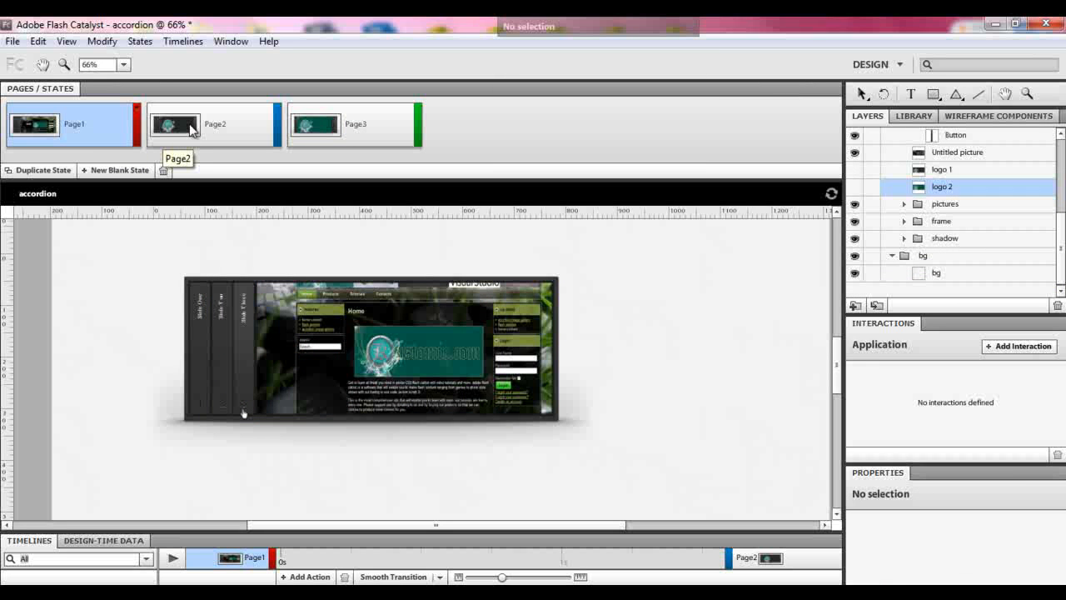
pyautogui.click(190, 129)
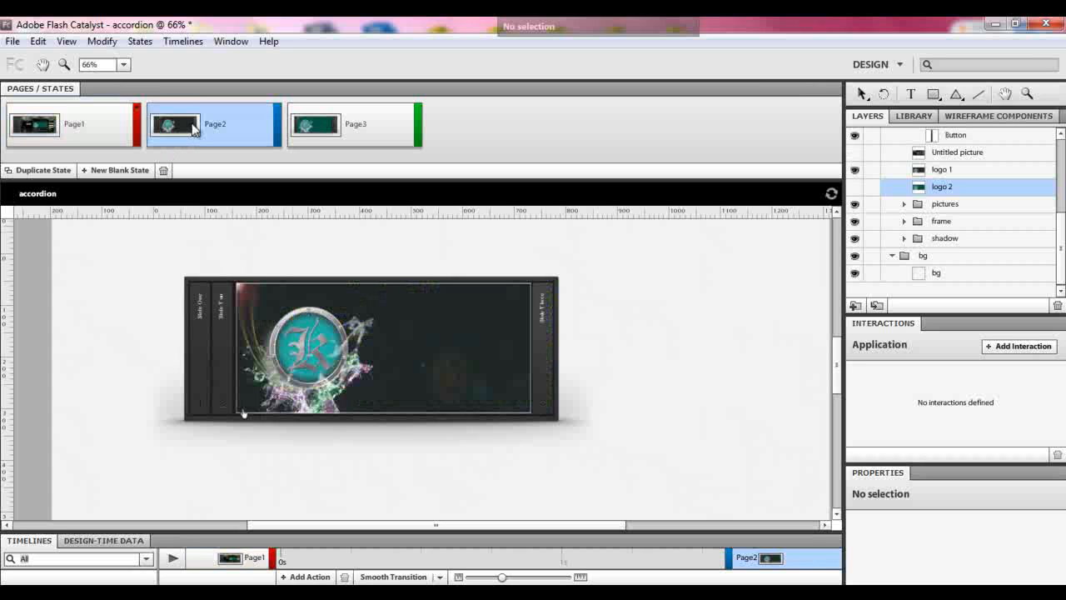
pyautogui.click(354, 134)
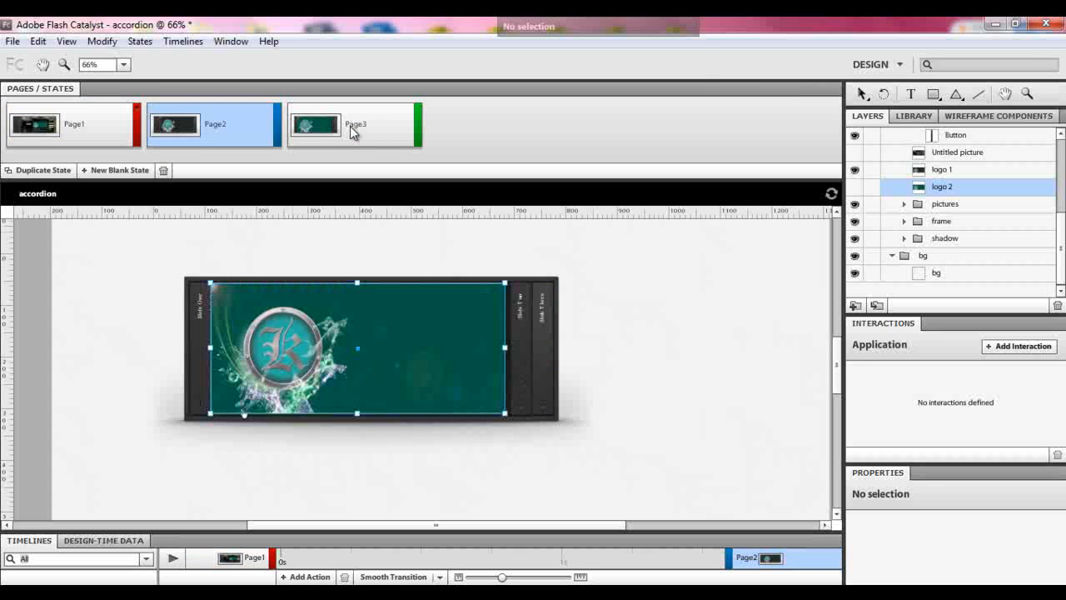
pyautogui.click(353, 133)
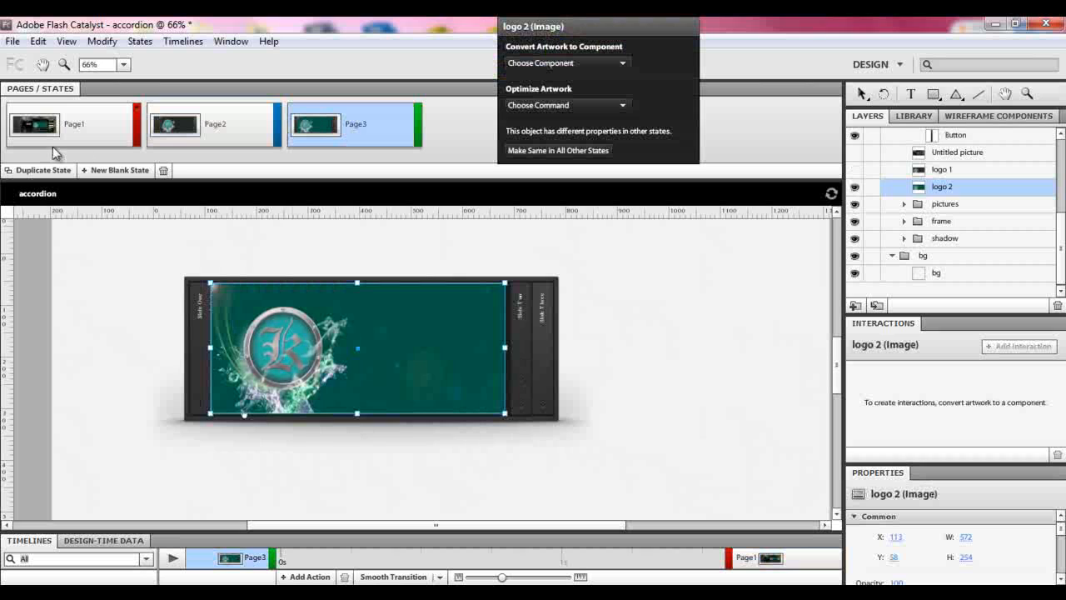
# - On Page1, give the Slide Three button an On Click interaction that plays the transition to Page1 from any state
pyautogui.click(82, 138)
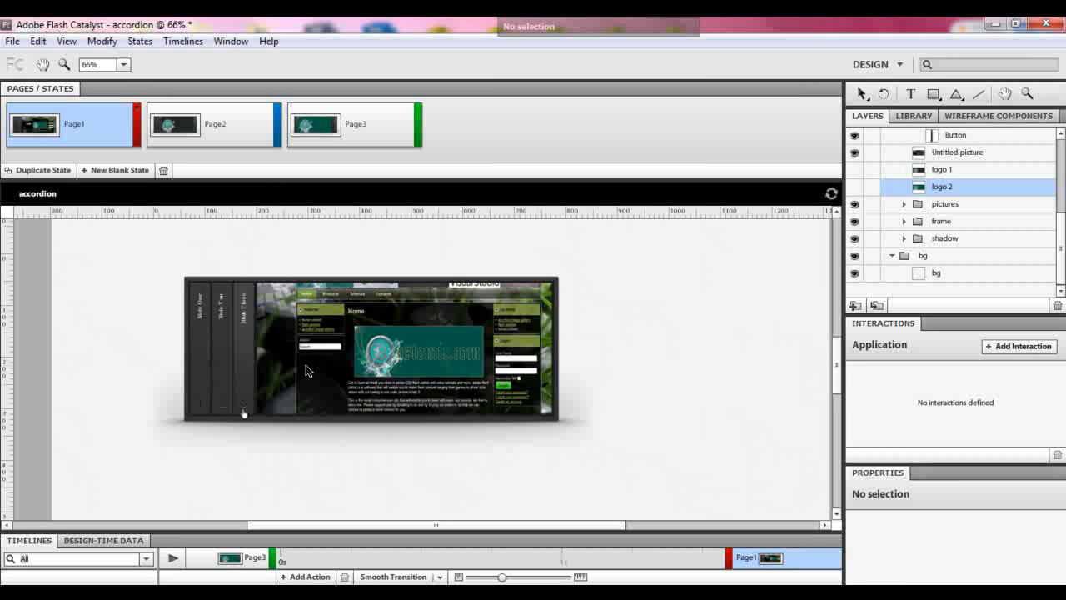
pyautogui.click(246, 350)
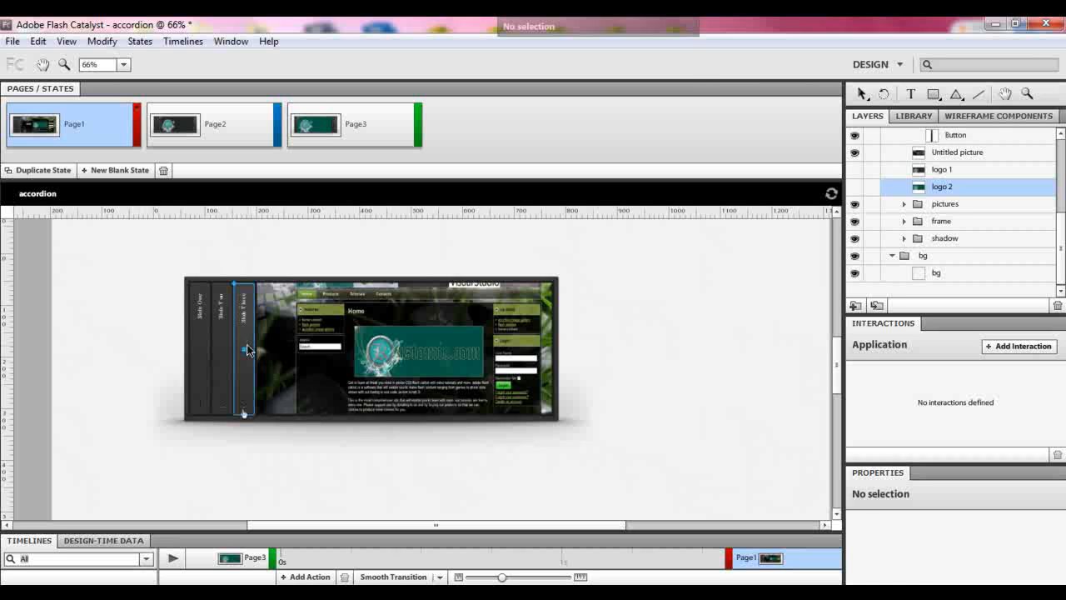
pyautogui.click(1020, 347)
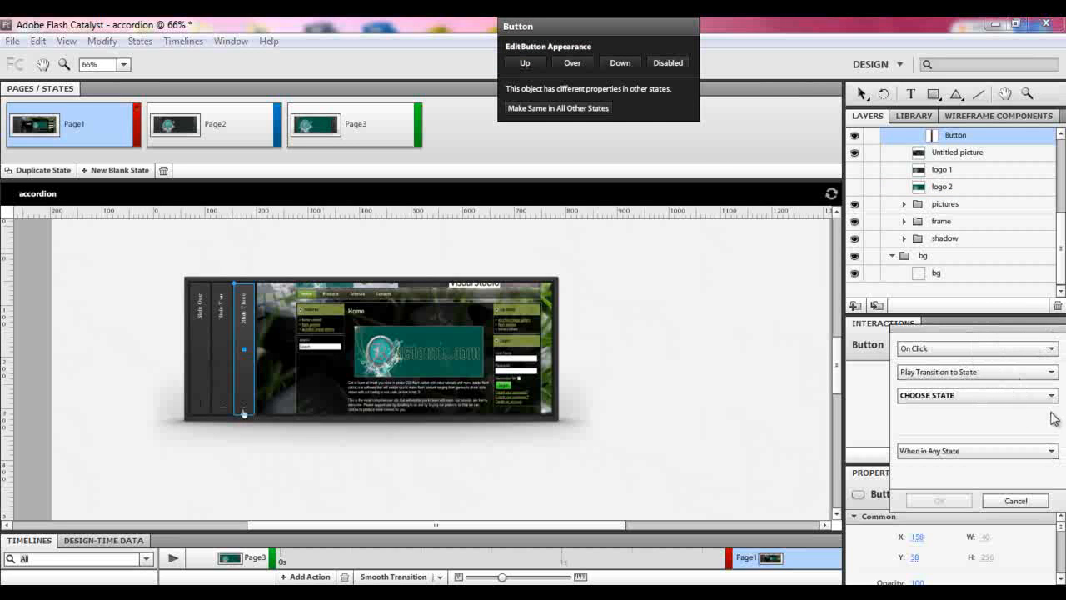
pyautogui.click(1033, 395)
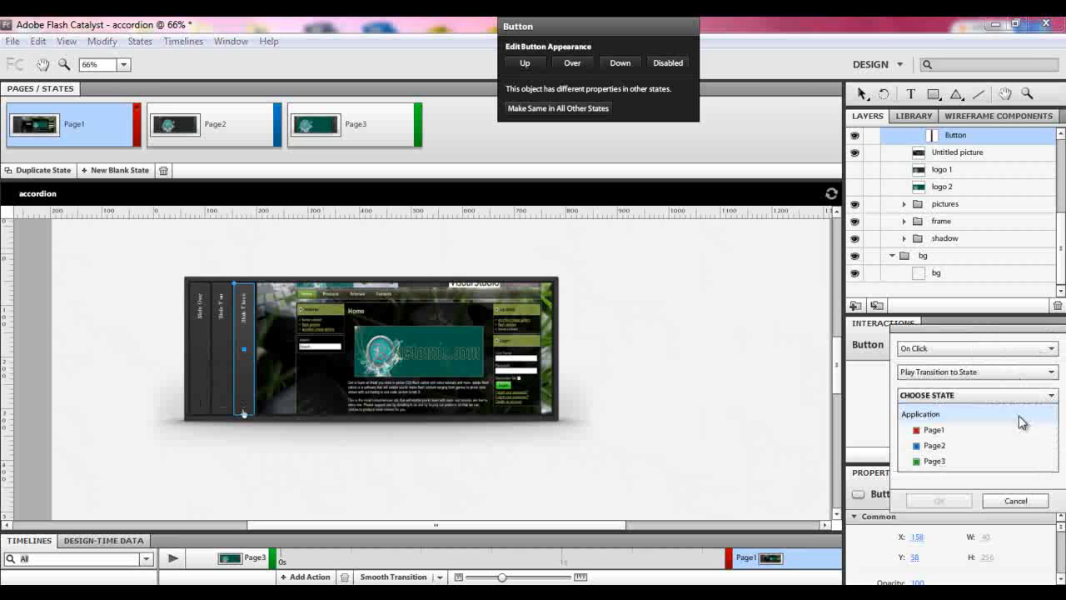
pyautogui.click(966, 431)
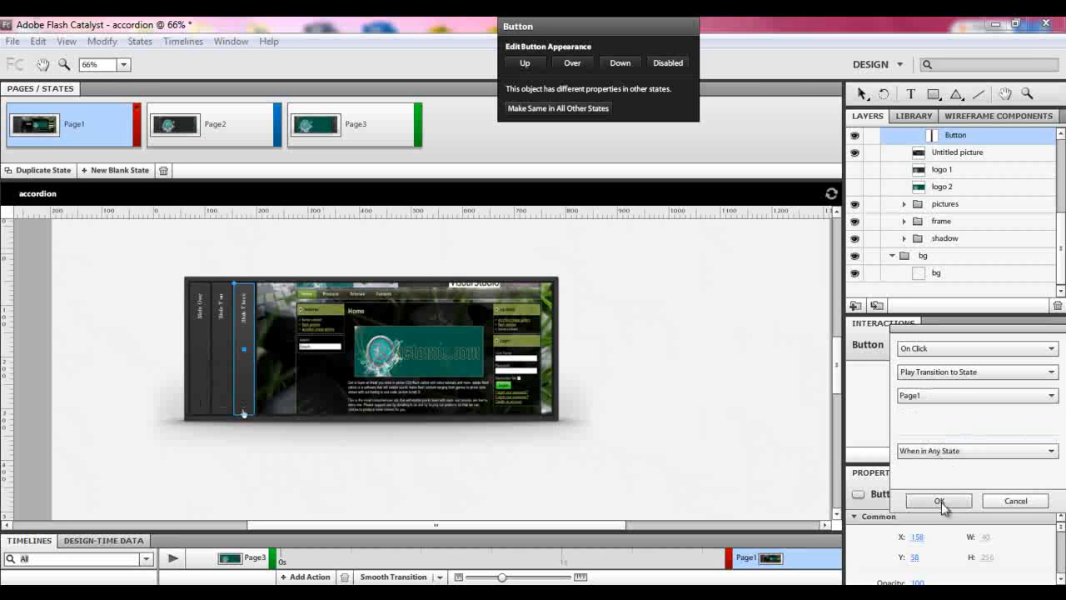
pyautogui.click(940, 501)
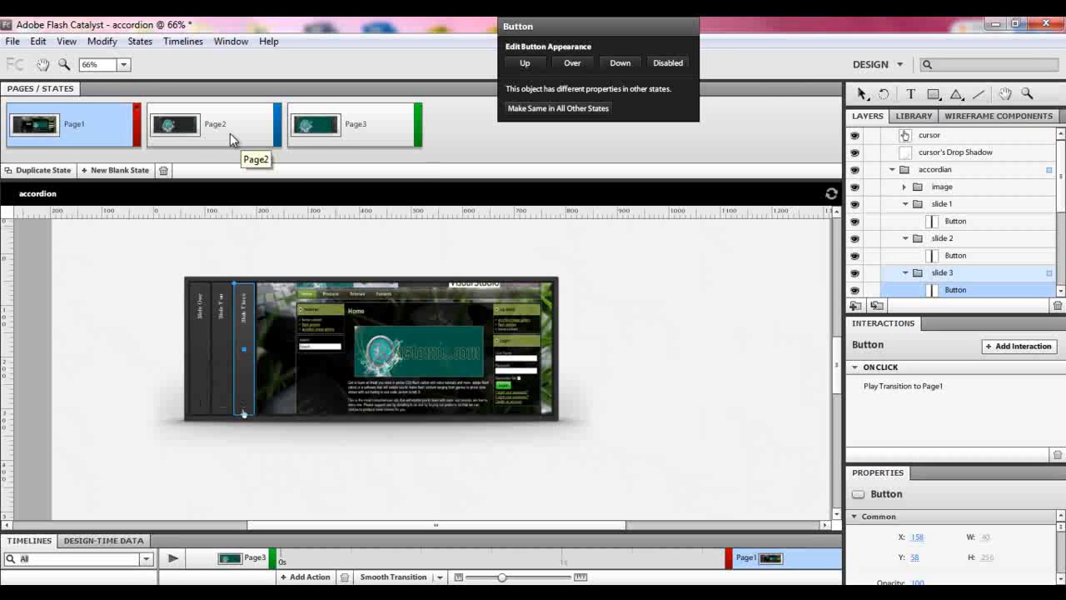
# - Give the Slide Two button an On Click interaction that plays the transition to Page2 from any state
pyautogui.click(219, 351)
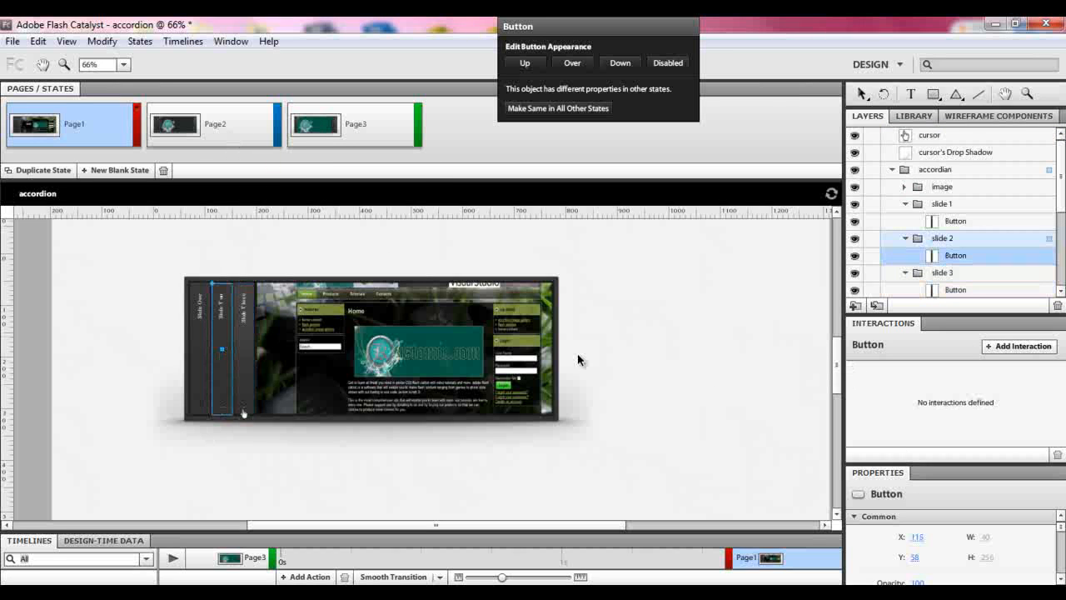
pyautogui.click(1001, 346)
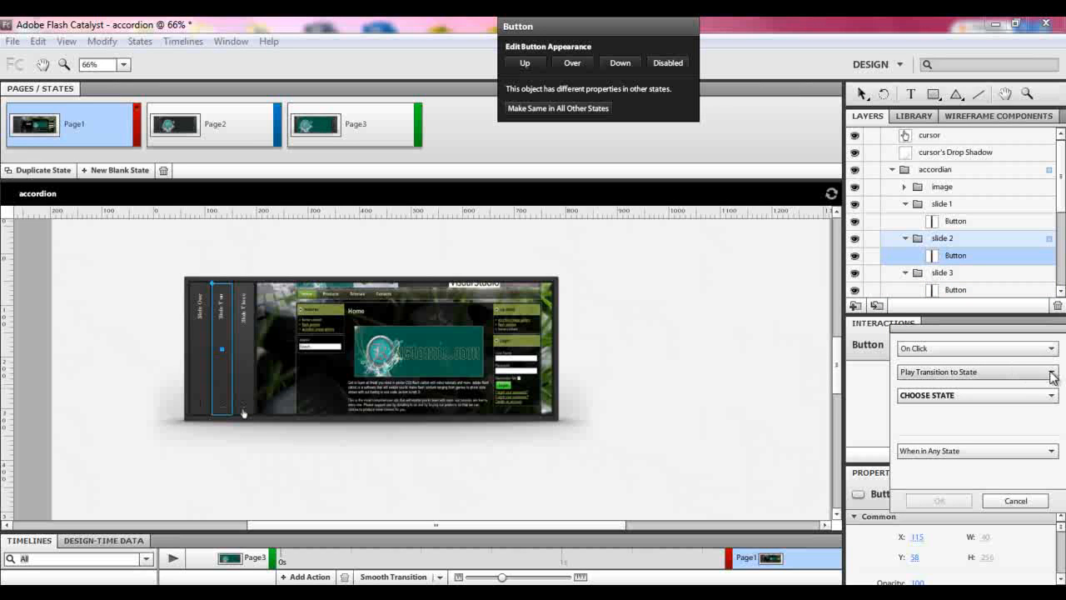
pyautogui.click(1050, 395)
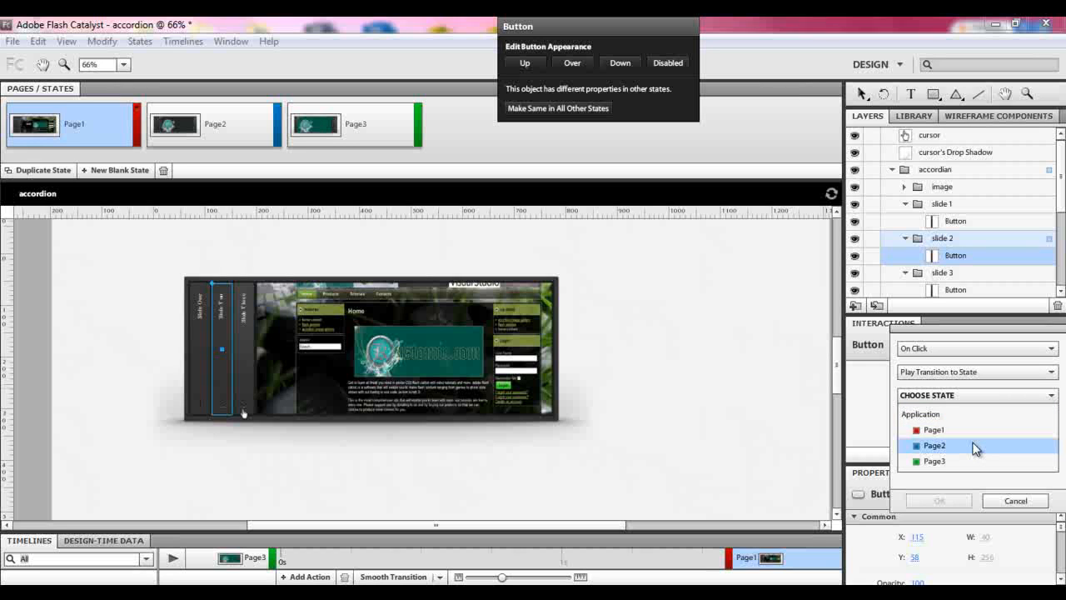
pyautogui.click(976, 448)
pyautogui.click(939, 500)
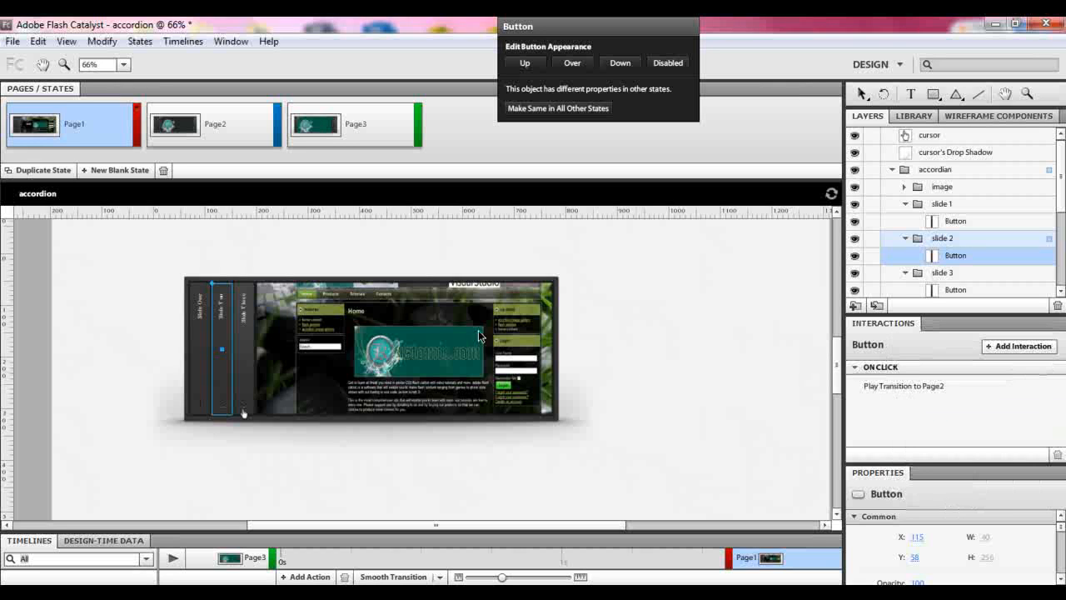
# - Give the Slide One button an On Click interaction that plays the transition to Page3 from any state
pyautogui.click(202, 330)
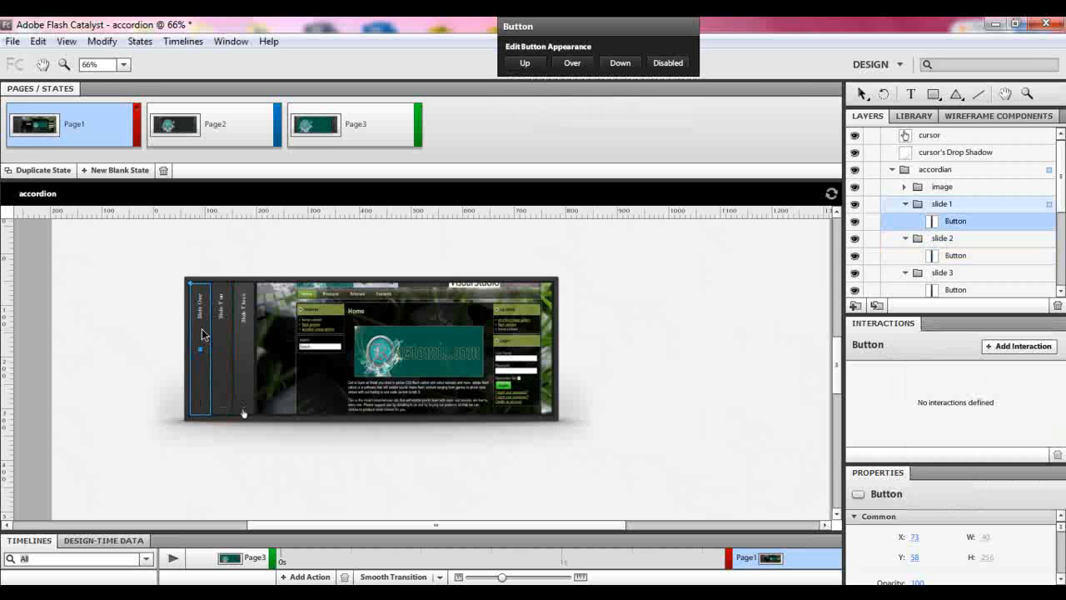
pyautogui.click(1031, 346)
pyautogui.click(1046, 397)
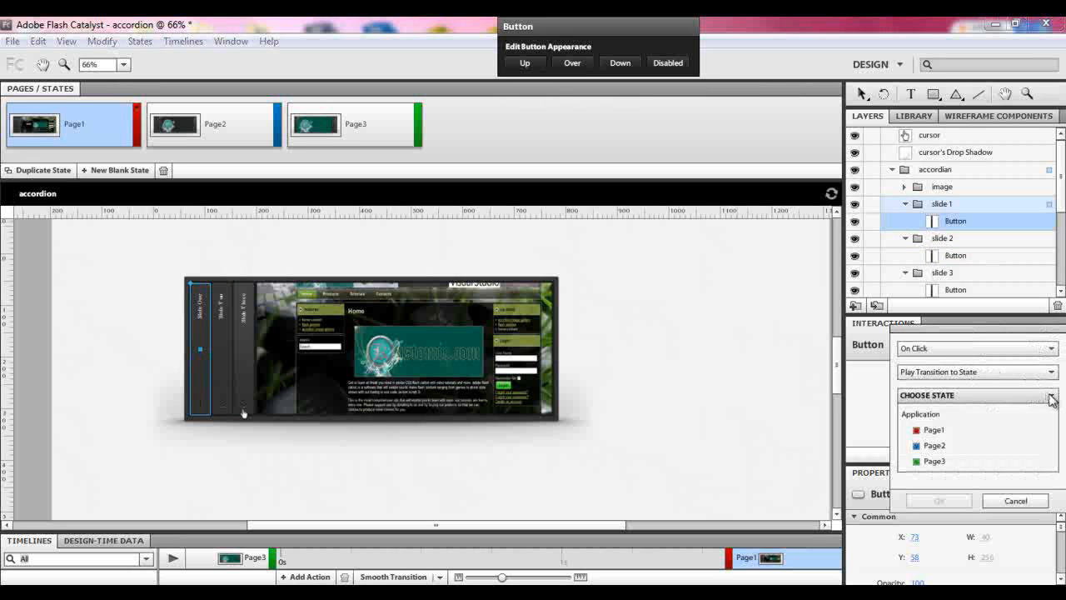
pyautogui.click(997, 463)
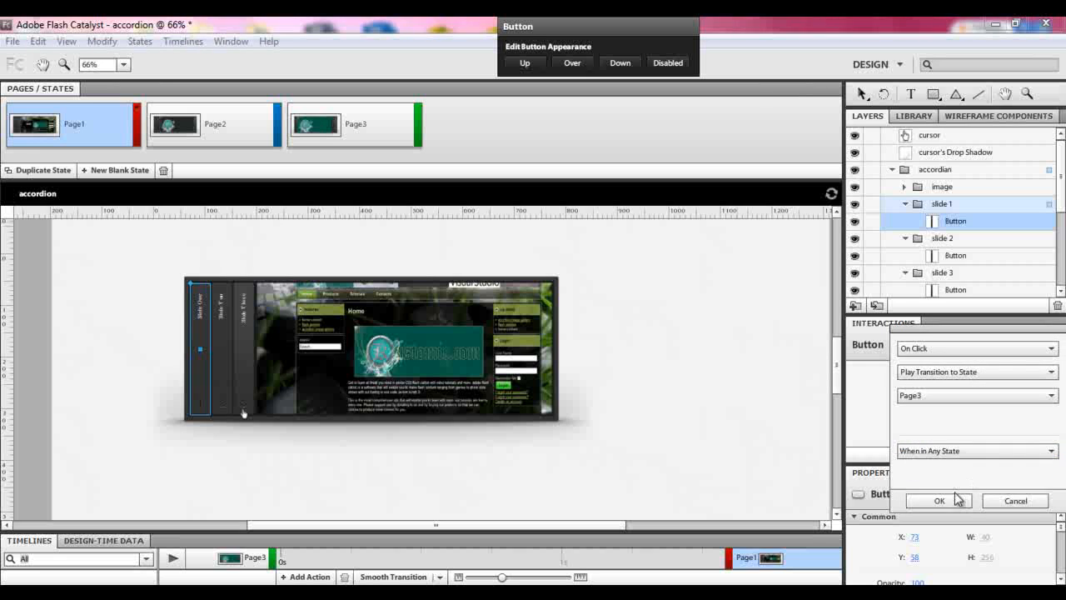
pyautogui.click(945, 501)
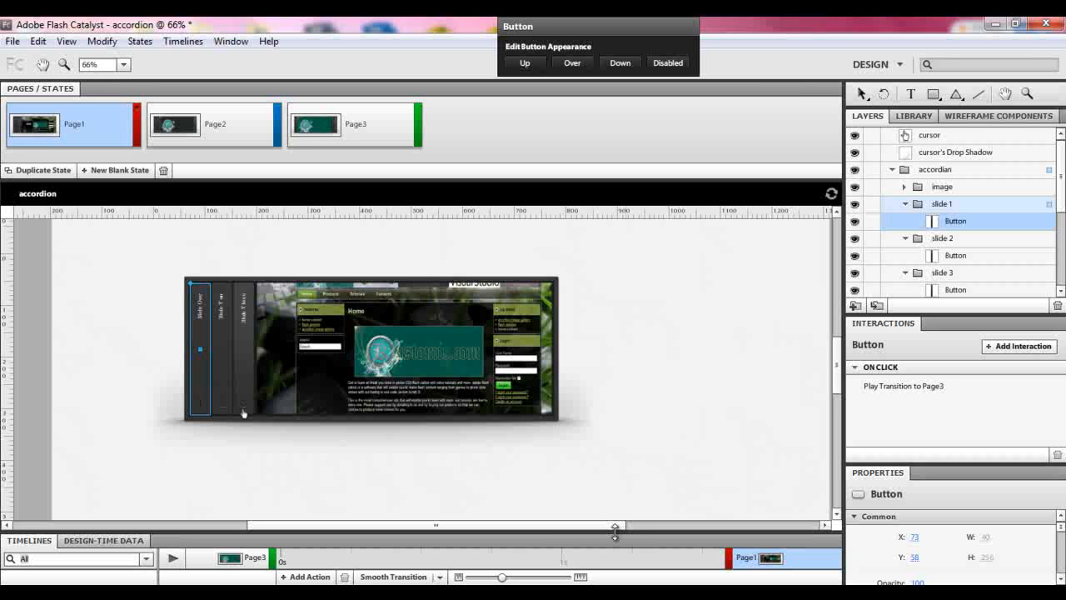
# - Enlarge the transition timelines area, and run the project in the browser to test the Slide One, Slide Two and Slide Three buttons
pyautogui.moveTo(617, 528); pyautogui.dragTo(616, 494)
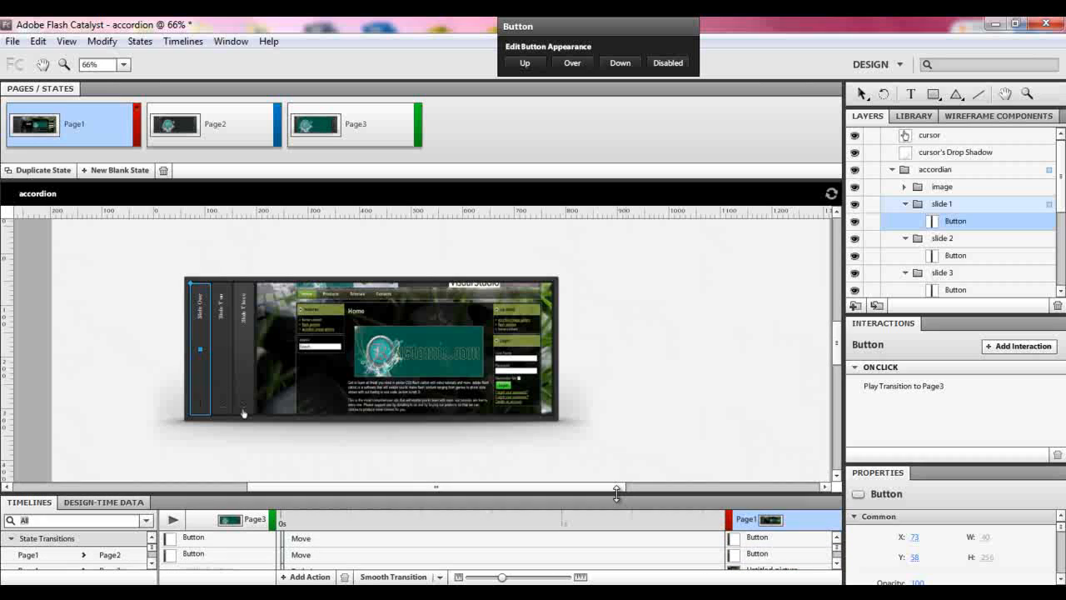
pyautogui.hotkey('ctrl', 'Return')
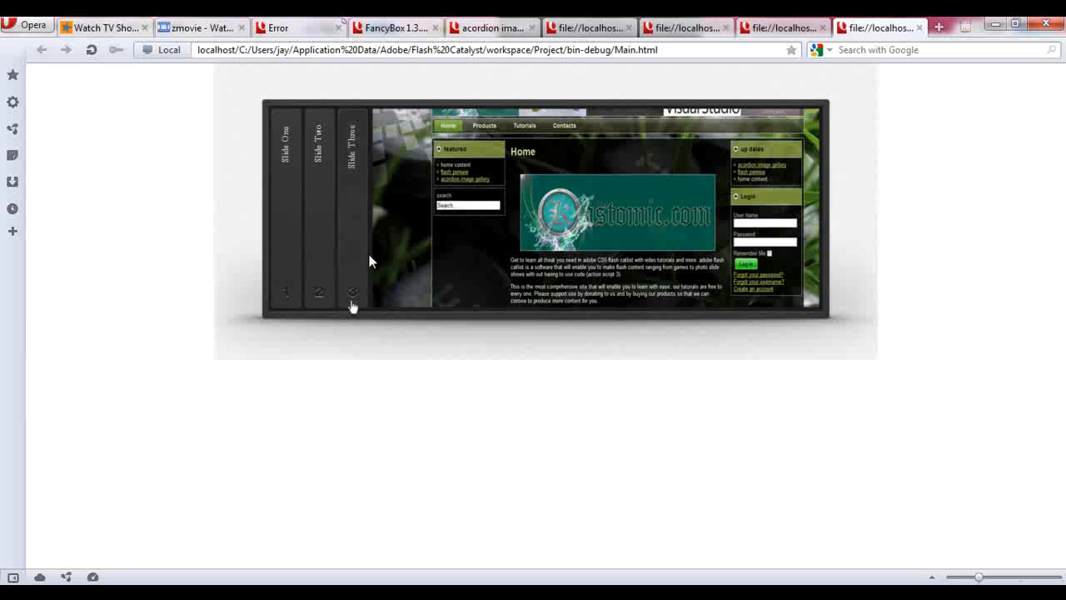
pyautogui.click(325, 249)
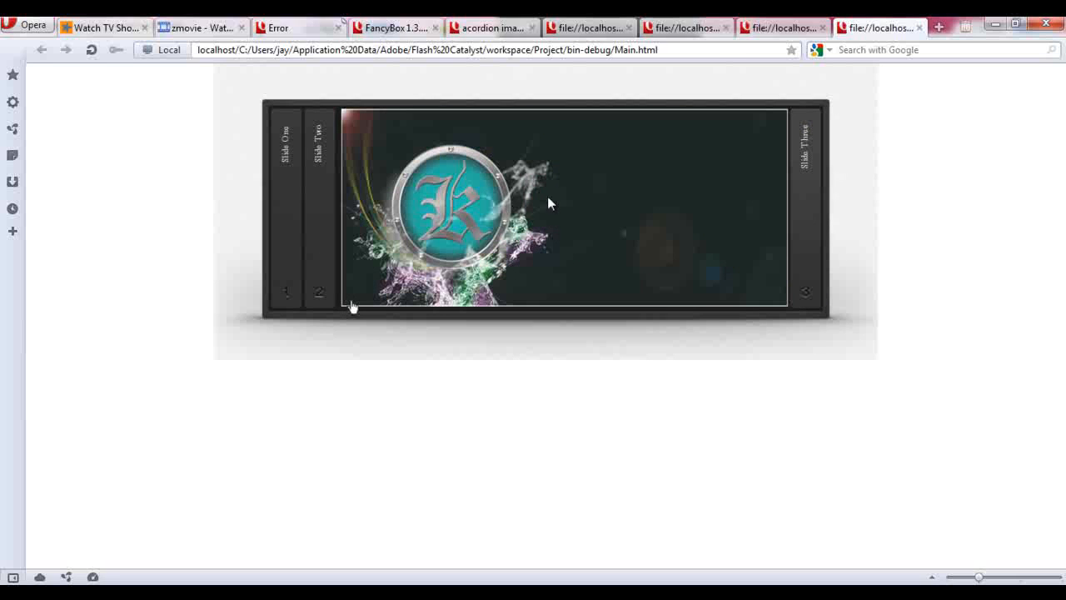
pyautogui.click(285, 256)
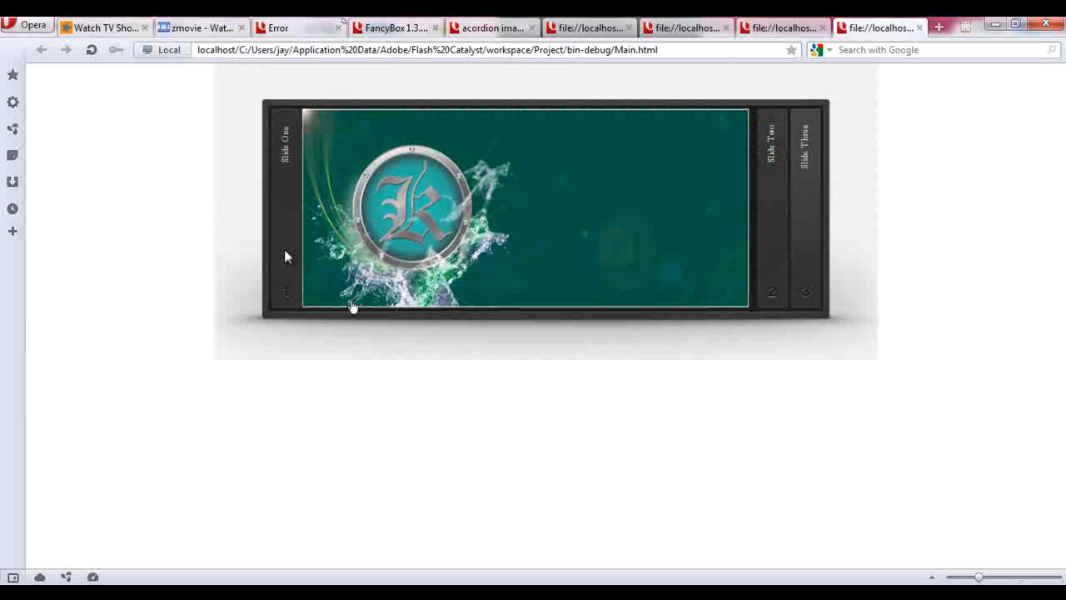
pyautogui.click(770, 158)
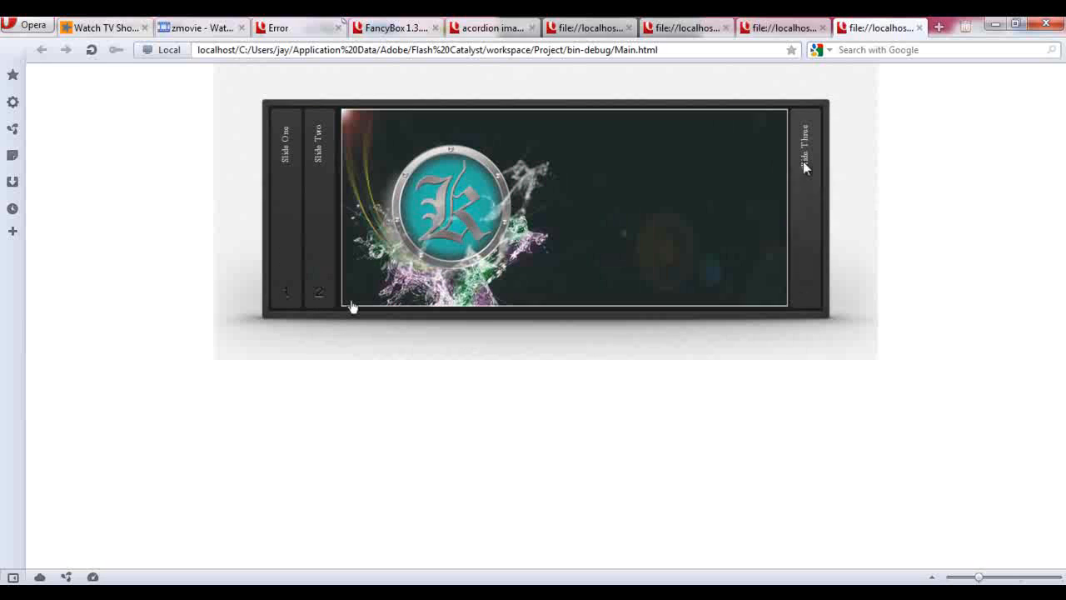
pyautogui.click(803, 161)
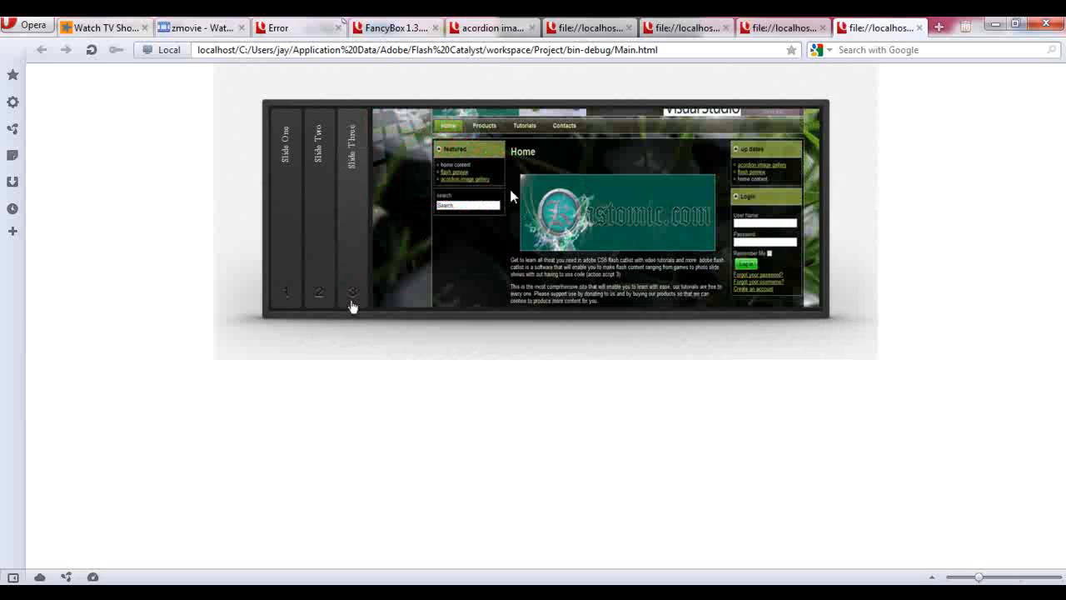
# - Test the Slide Two, Slide One and Slide Three buttons in the browser, and switch back to Flash Catalyst
pyautogui.click(321, 204)
pyautogui.click(291, 208)
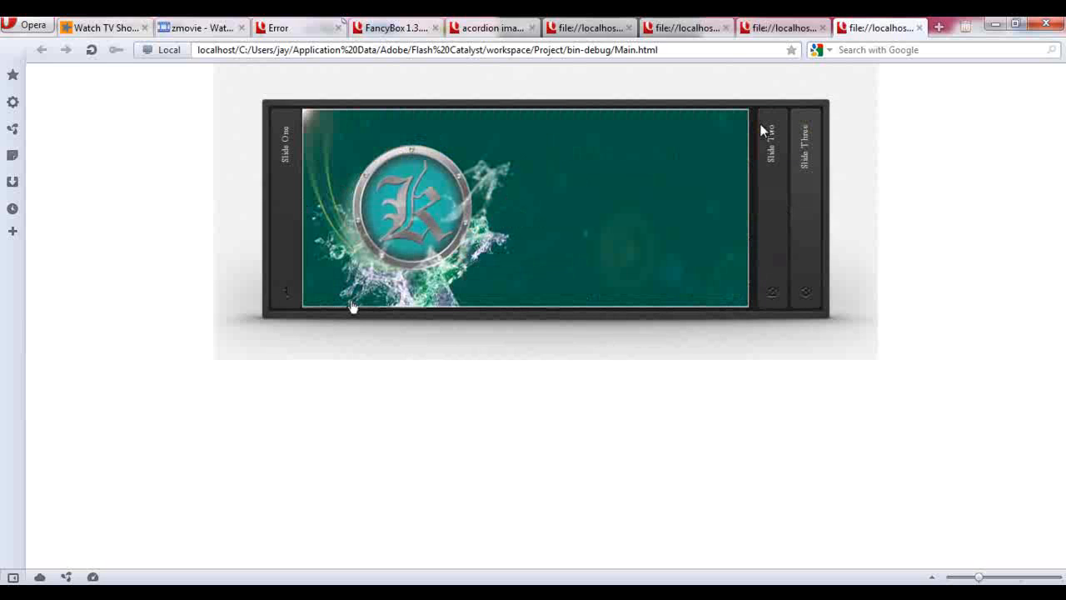
pyautogui.click(773, 192)
pyautogui.click(805, 194)
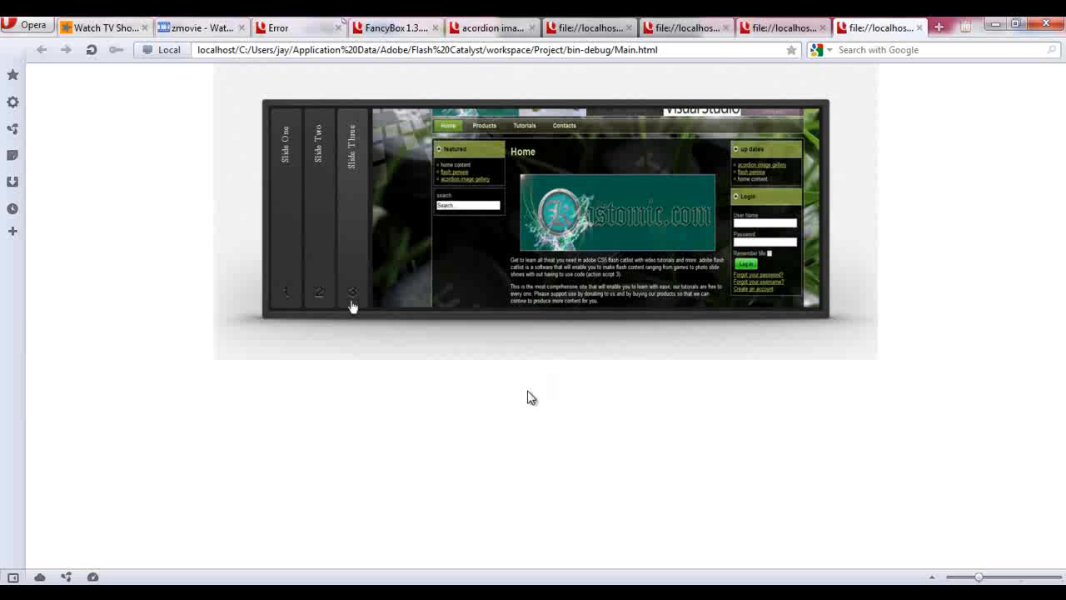
pyautogui.click(598, 592)
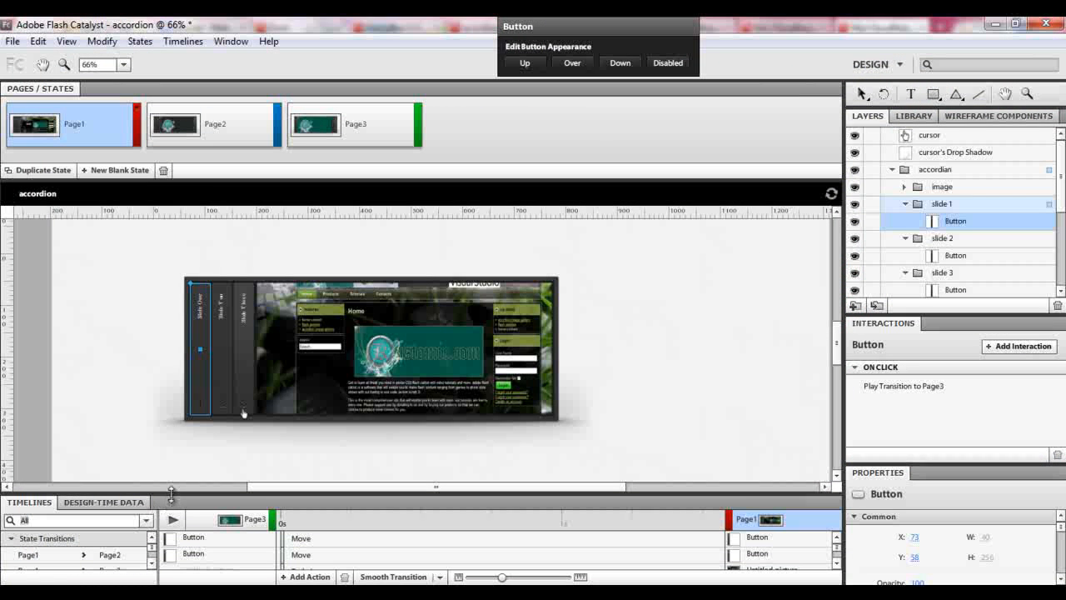
# - Enlarge the timelines area and apply a smooth transition to the Page1 to Page2 state change
pyautogui.moveTo(171, 493); pyautogui.dragTo(192, 377)
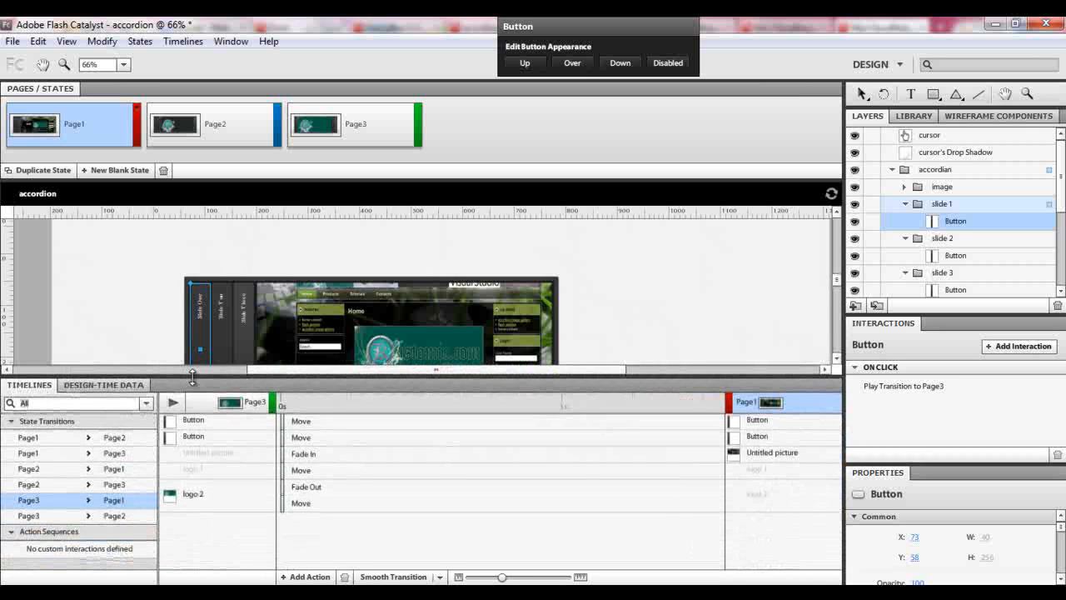
pyautogui.scroll(-3, 840, 287)
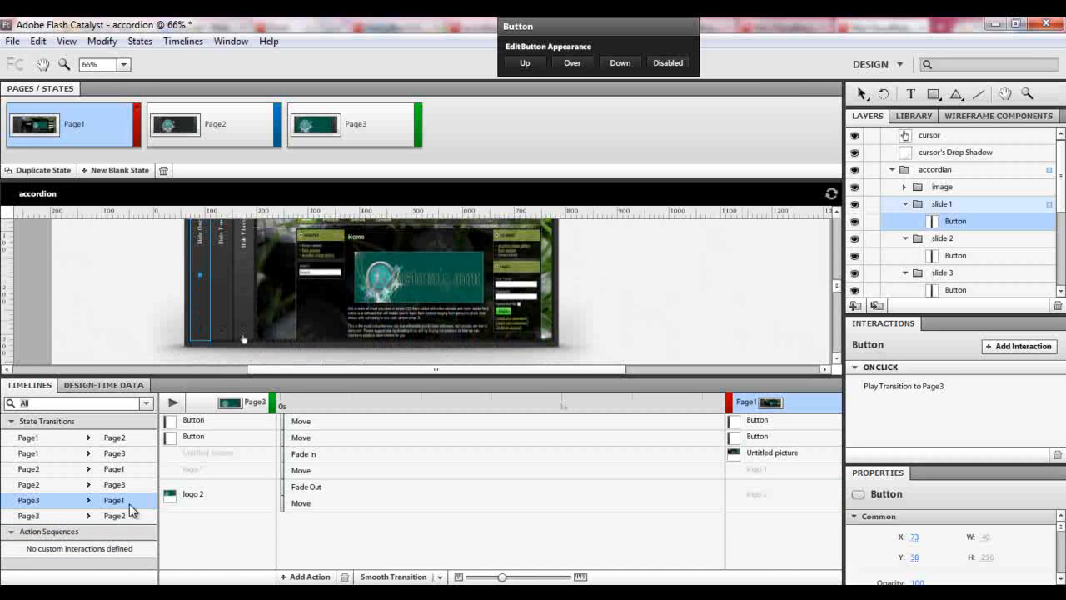
pyautogui.click(124, 435)
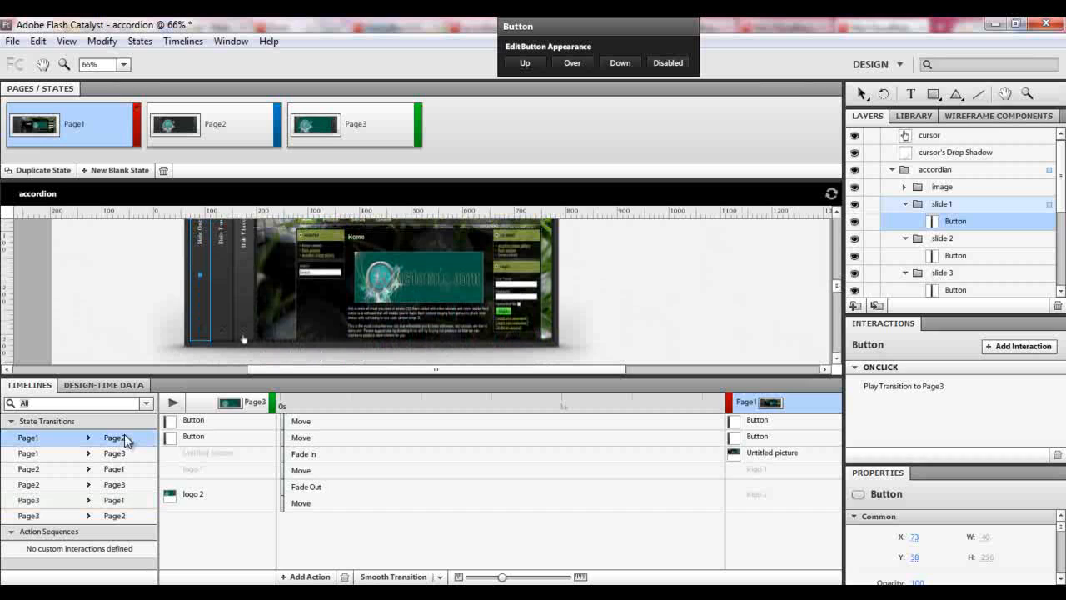
pyautogui.click(377, 577)
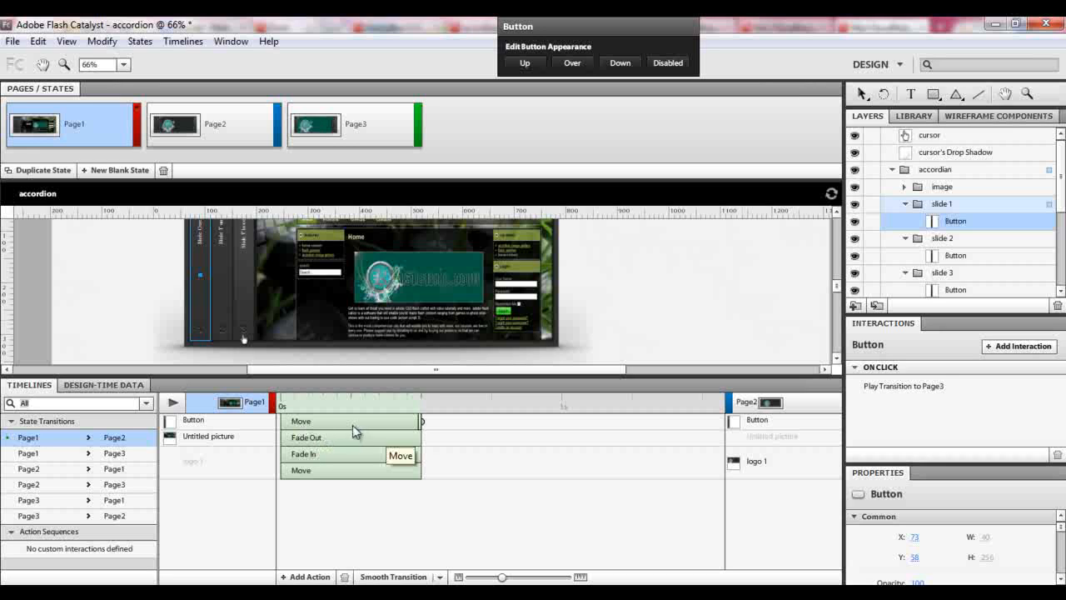
# - In the Page1 to Page2 transition, start the button's Move at 0.5 s and logo 1's Fade In and Move at 1 s, and preview it
pyautogui.moveTo(370, 427); pyautogui.dragTo(487, 427)
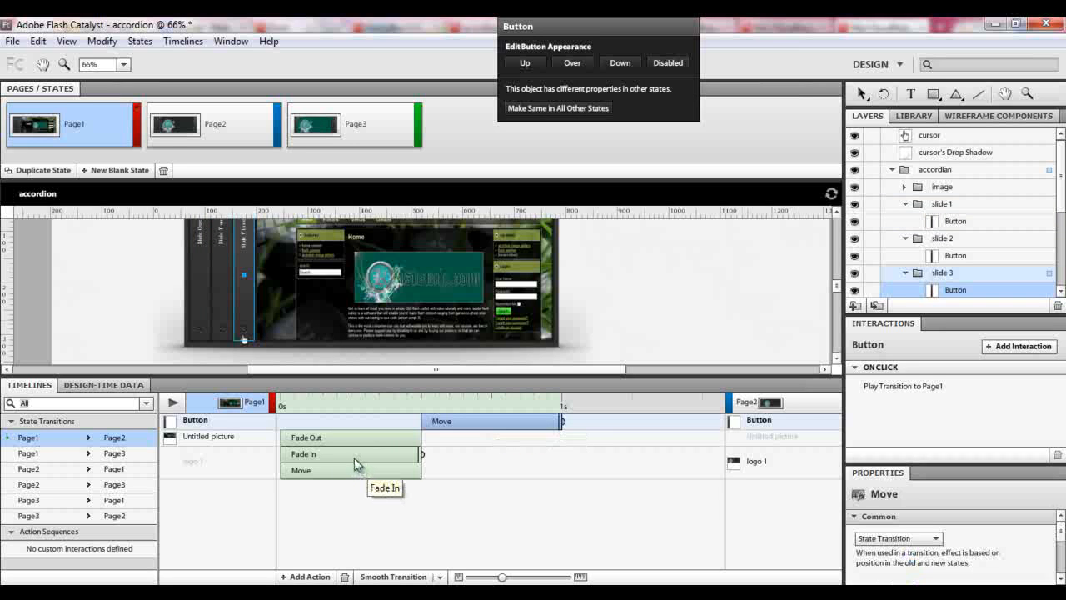
pyautogui.click(355, 460)
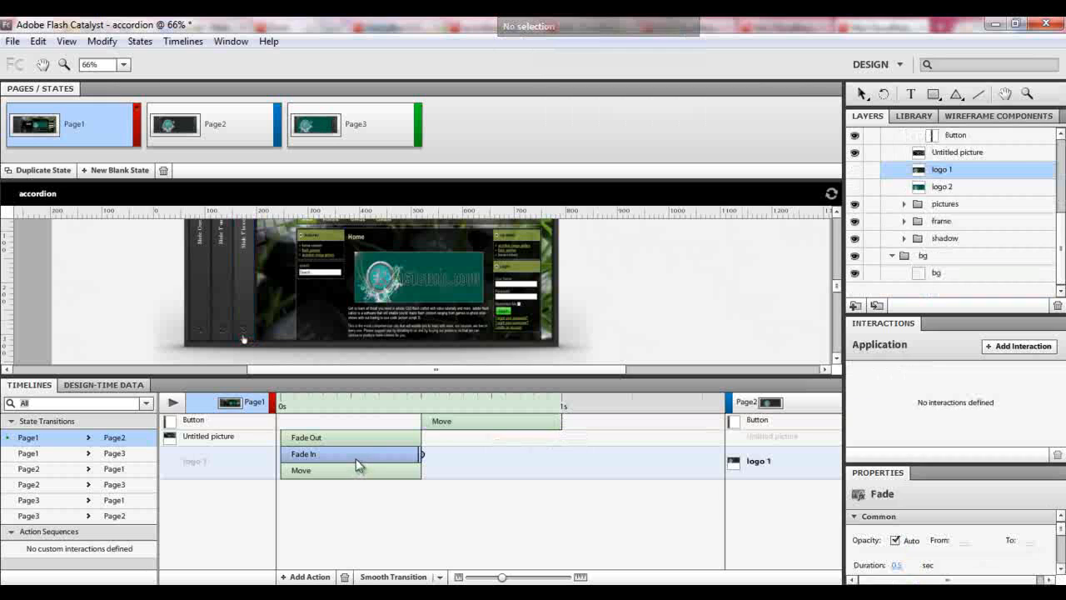
pyautogui.moveTo(355, 465); pyautogui.dragTo(628, 450)
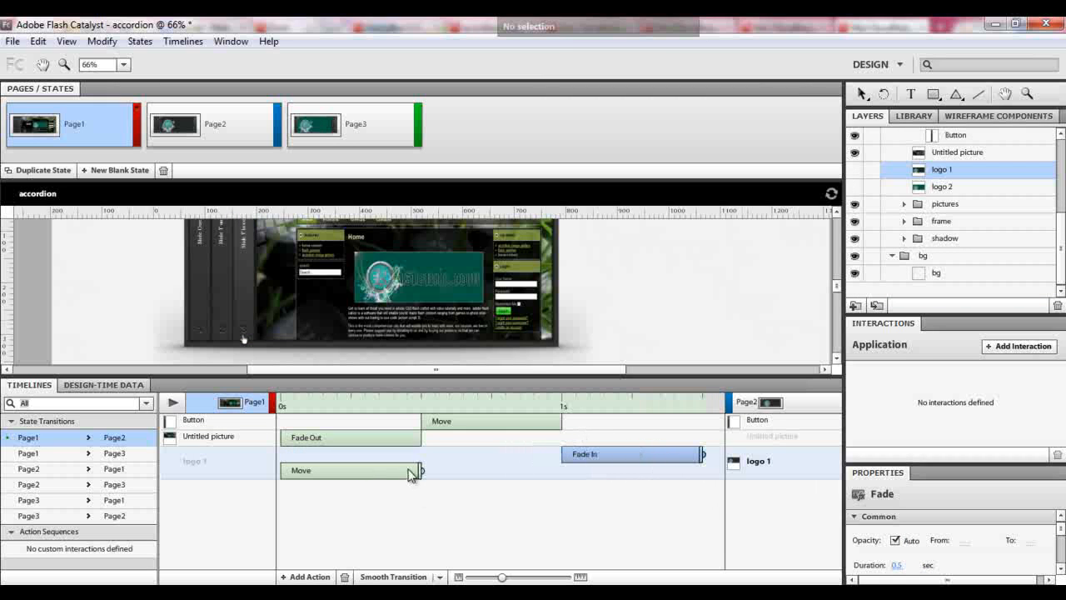
pyautogui.moveTo(411, 473); pyautogui.dragTo(696, 474)
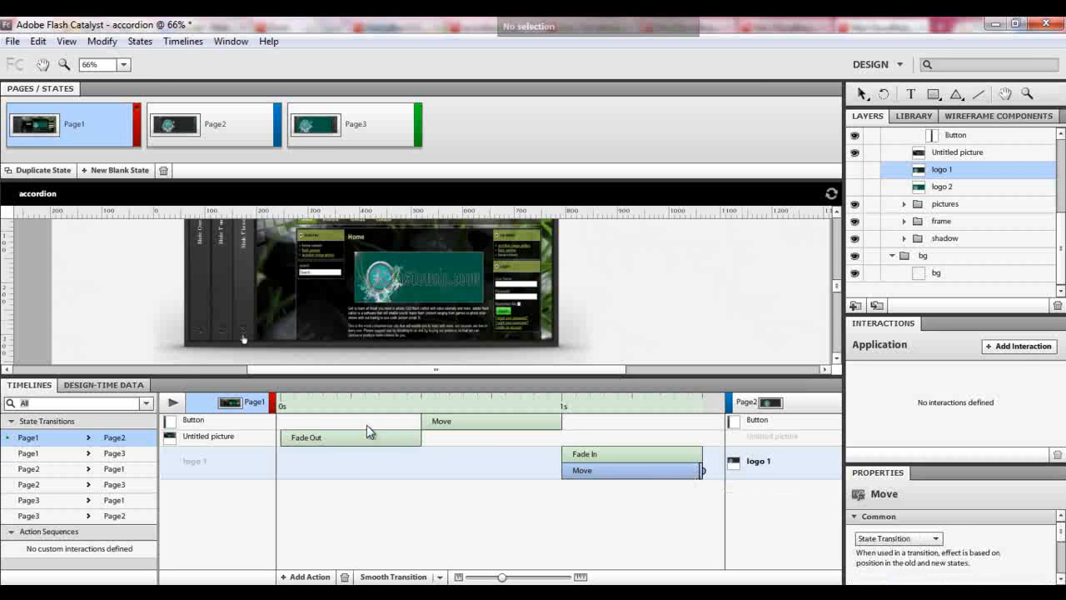
pyautogui.click(175, 408)
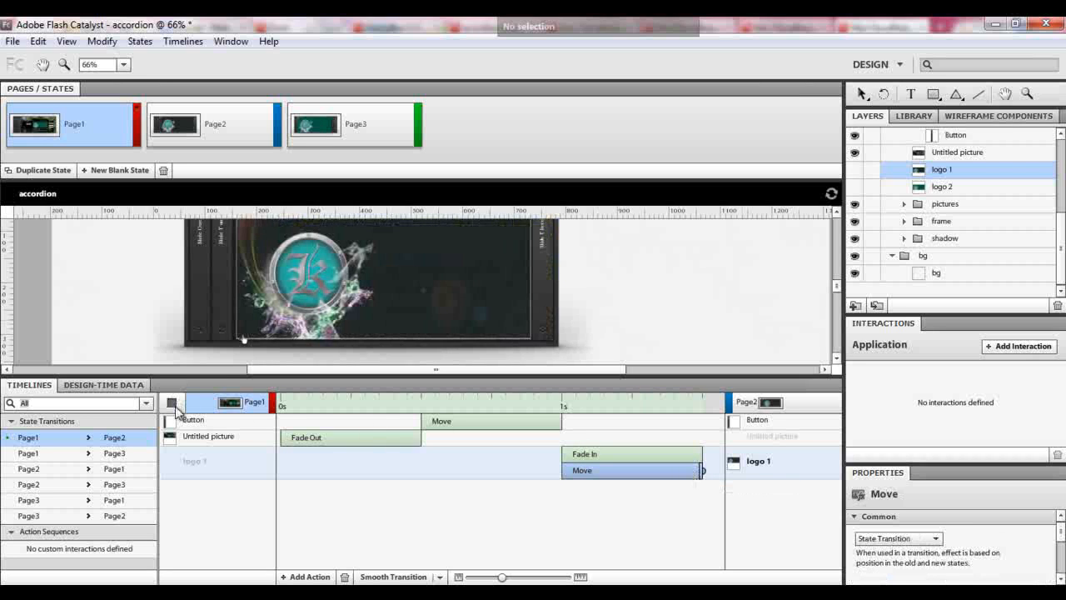
pyautogui.click(173, 404)
# - Apply a smooth transition to the Page1 to Page3 change, start both buttons' Moves at about 0.55 s, and preview it
pyautogui.click(87, 457)
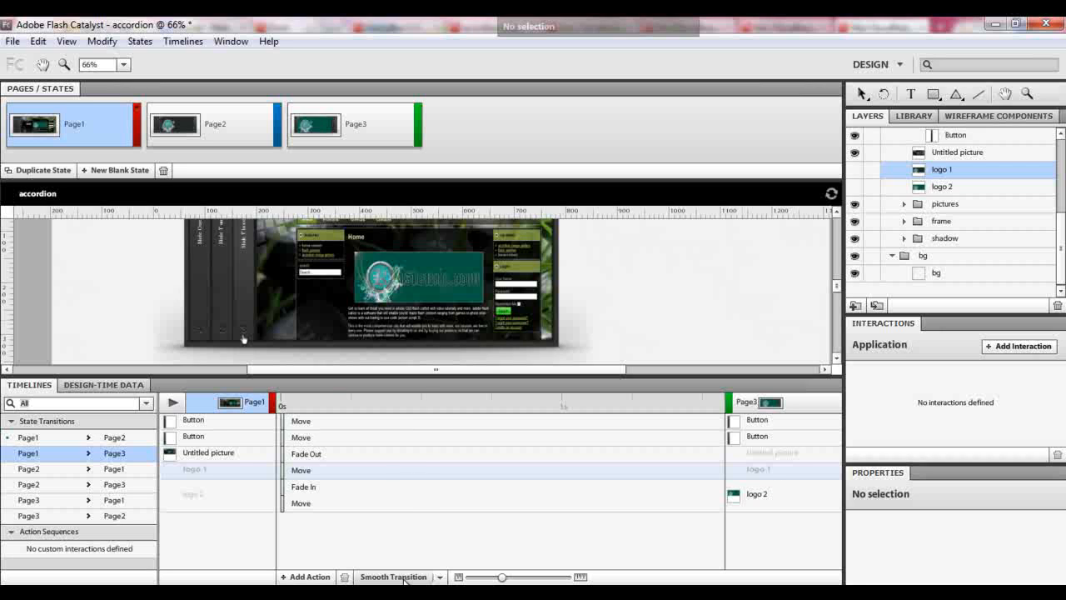
pyautogui.click(404, 579)
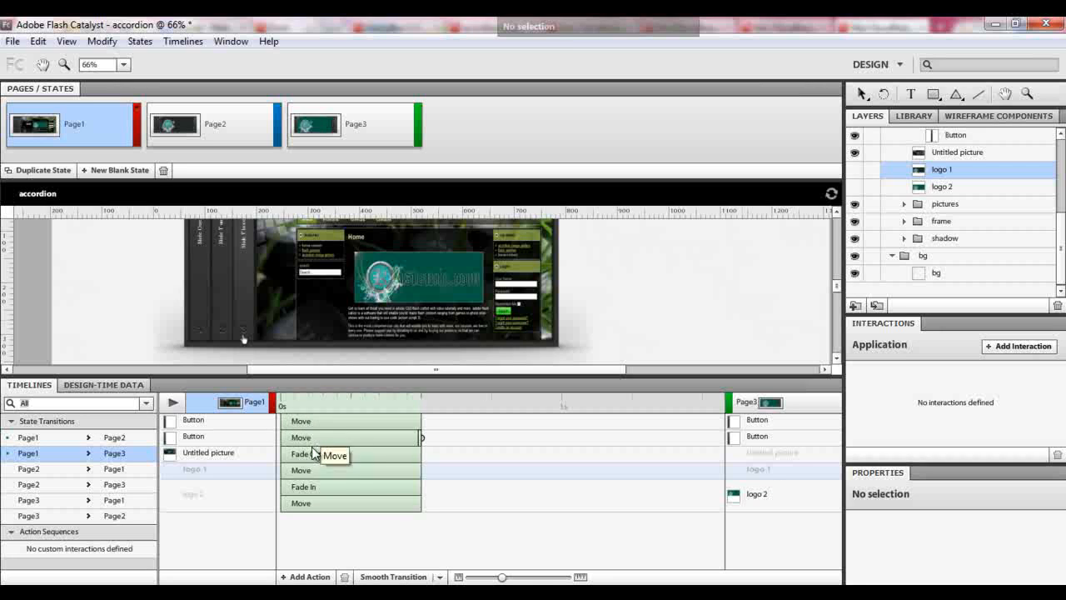
pyautogui.moveTo(309, 426); pyautogui.dragTo(464, 426)
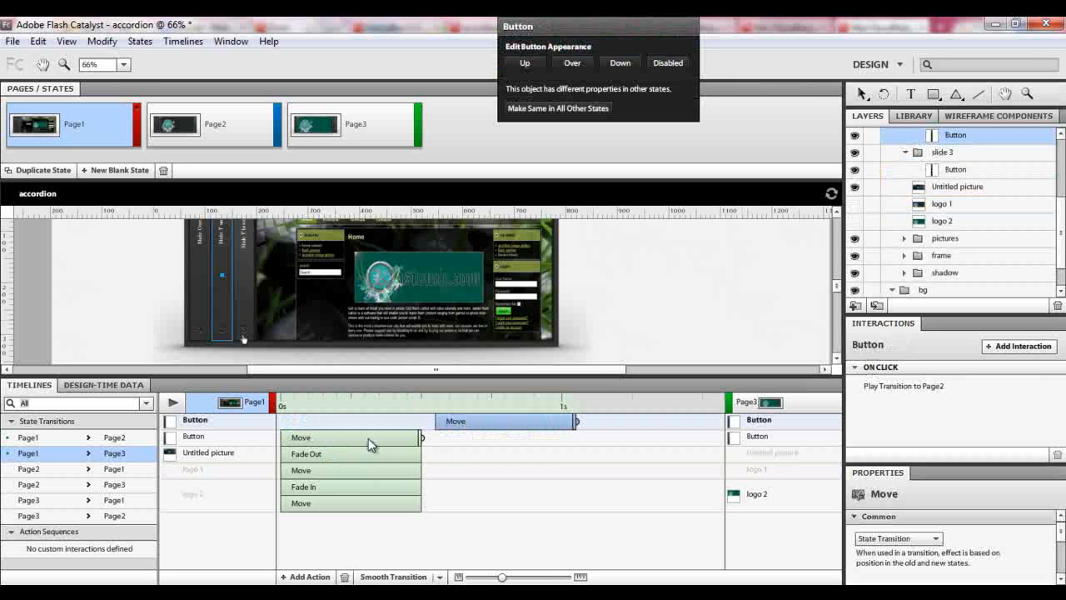
pyautogui.moveTo(368, 438); pyautogui.dragTo(523, 440)
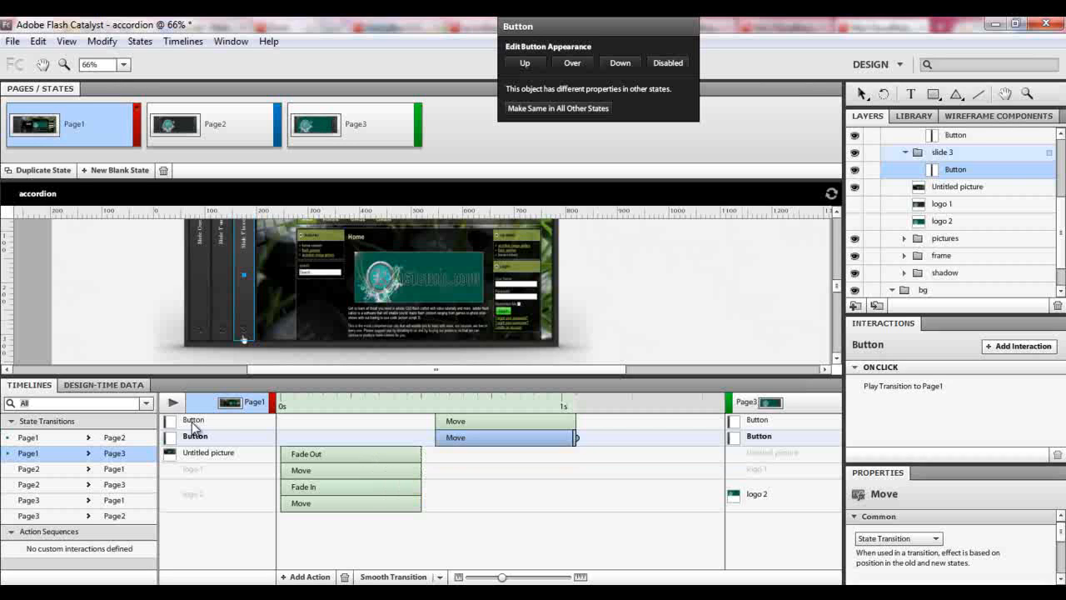
pyautogui.click(172, 403)
# - Start logo 1's Move and logo 2's Fade In and Move at about 1.05 s in the Page1 to Page3 transition, and preview it
pyautogui.moveTo(323, 493); pyautogui.dragTo(626, 484)
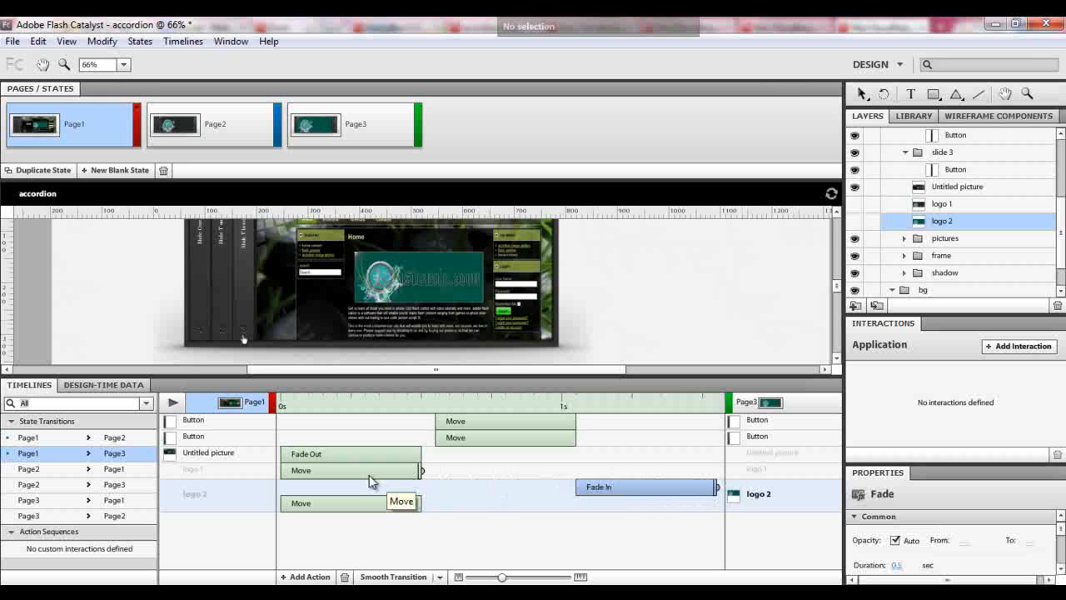
pyautogui.moveTo(369, 474); pyautogui.dragTo(664, 471)
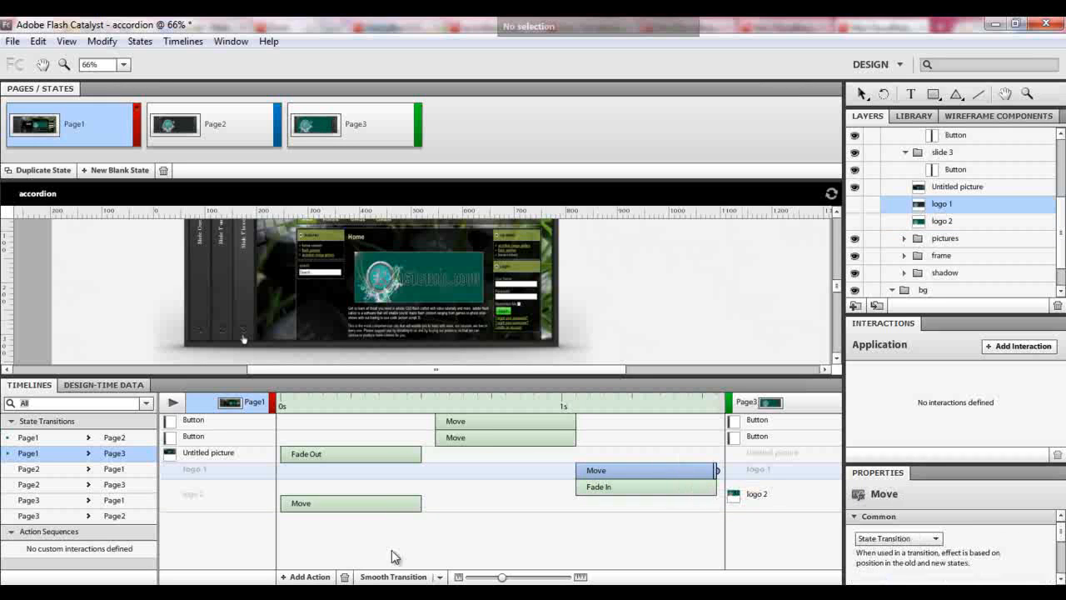
pyautogui.moveTo(390, 503); pyautogui.dragTo(691, 503)
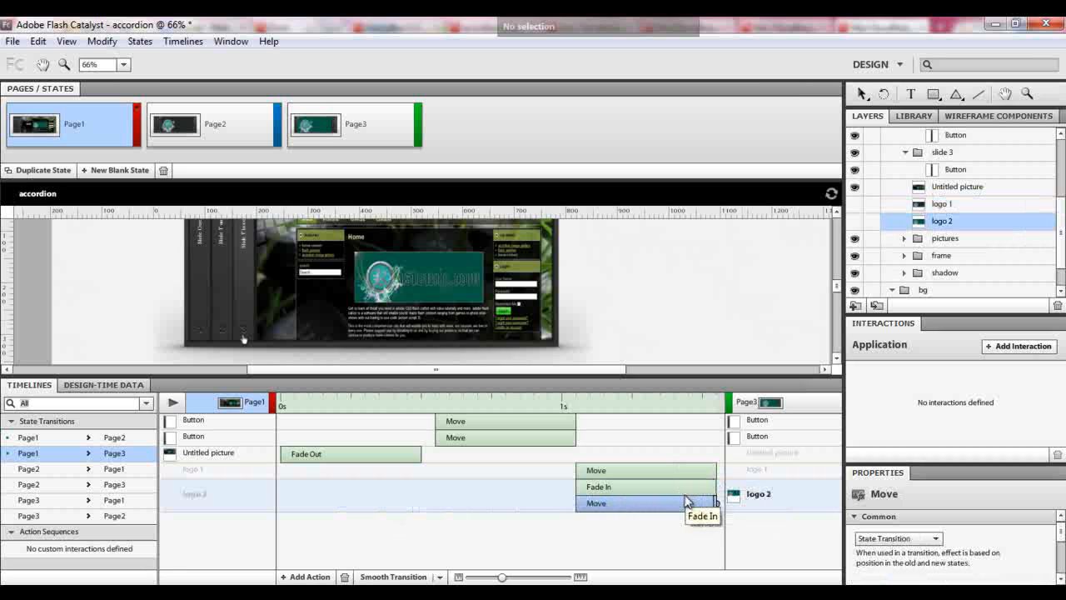
pyautogui.click(172, 403)
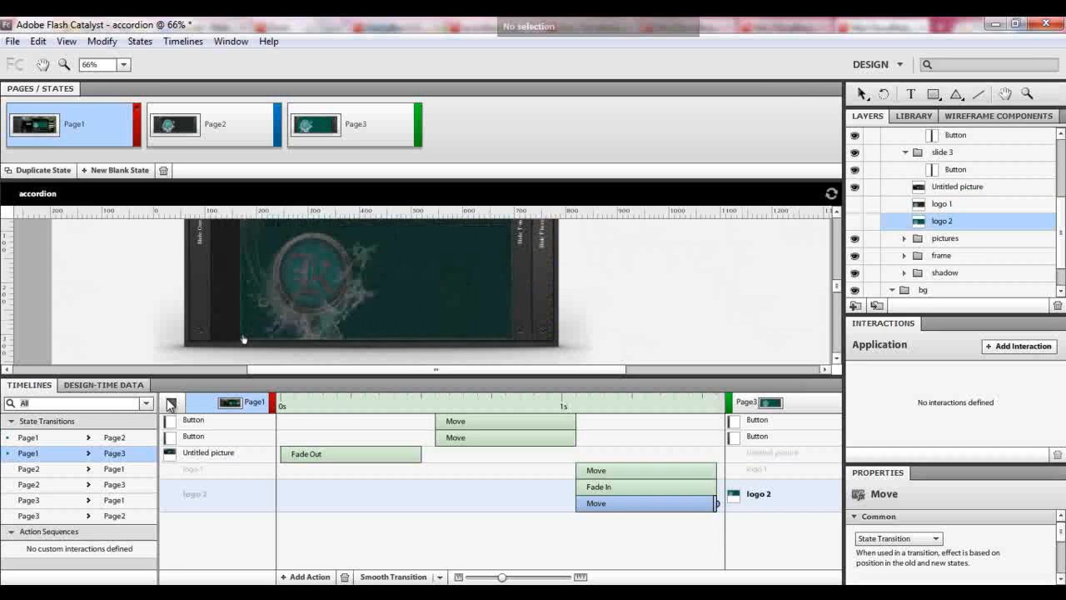
pyautogui.click(171, 403)
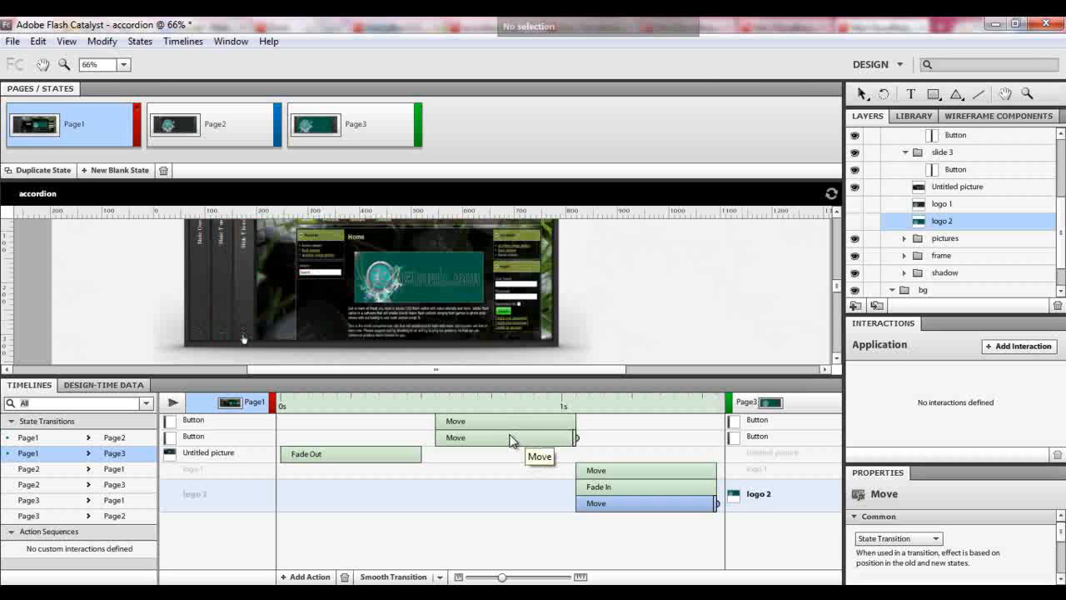
# - Retime the Slide Three button's Move to about 0.5–0.8 s and the Slide Two button's Move to about 0.8–1.1 s, and preview the transition
pyautogui.click(510, 441)
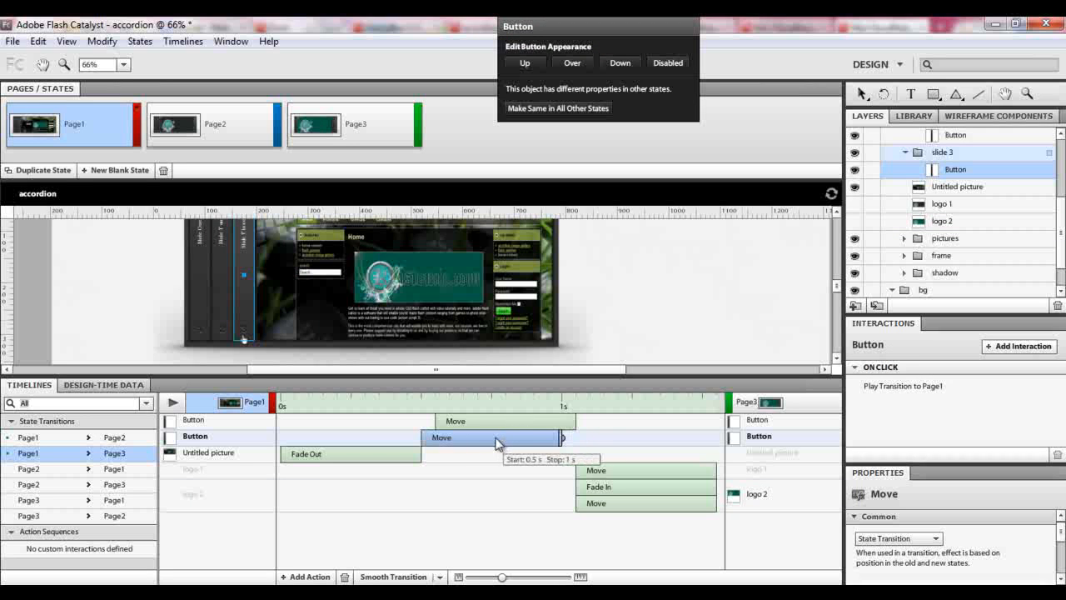
pyautogui.moveTo(560, 447); pyautogui.dragTo(505, 447)
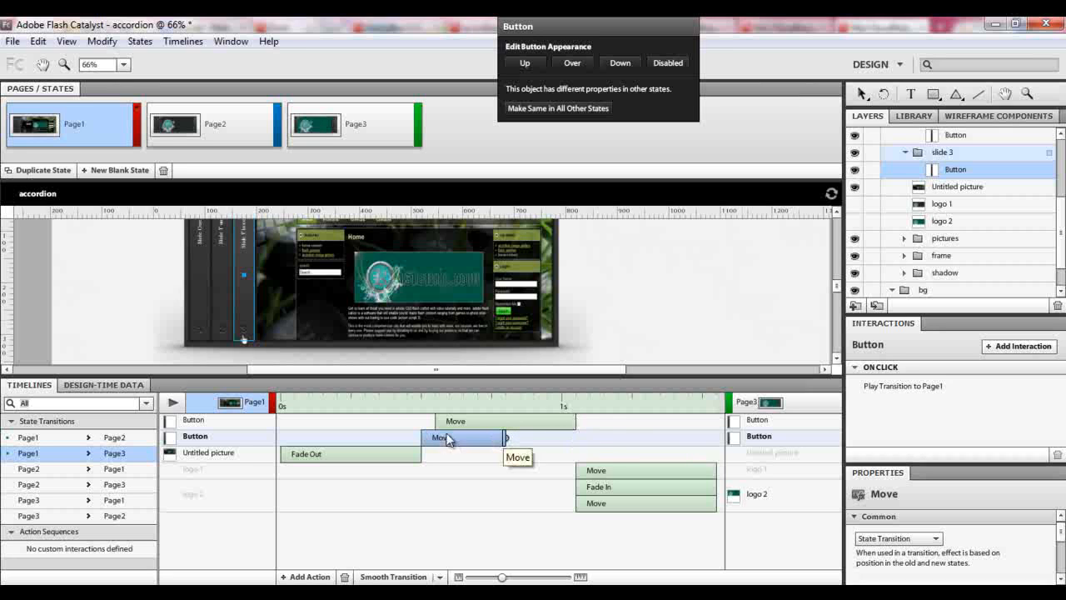
pyautogui.moveTo(576, 421)
pyautogui.mouseDown()
pyautogui.moveTo(488, 426)
pyautogui.moveTo(561, 429)
pyautogui.mouseUp()
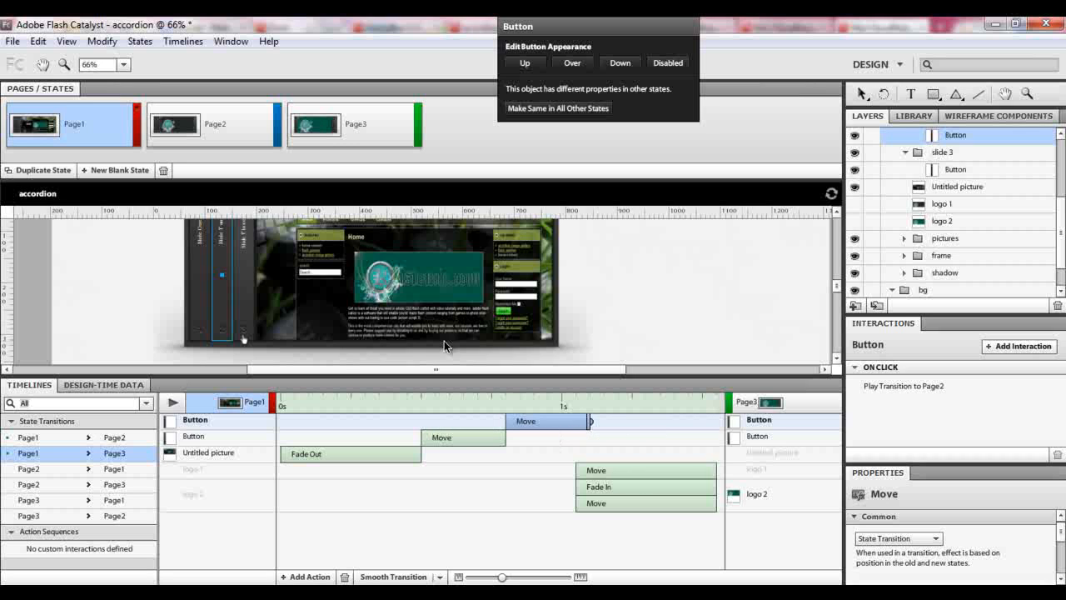
pyautogui.click(173, 402)
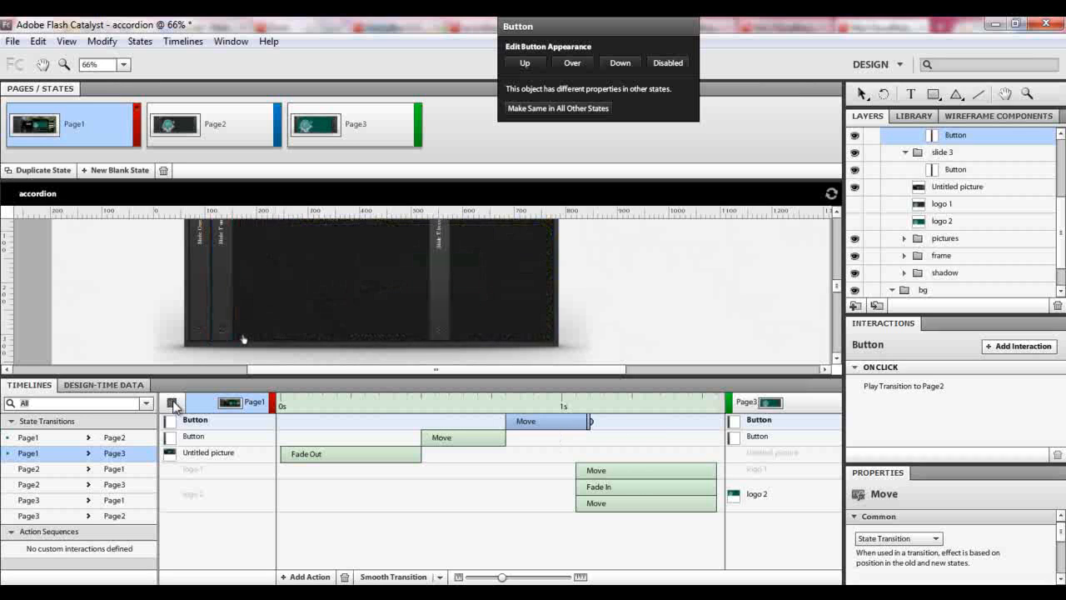
# - Apply a smooth transition to the Page2 to Page1 state change and preview it
pyautogui.click(98, 471)
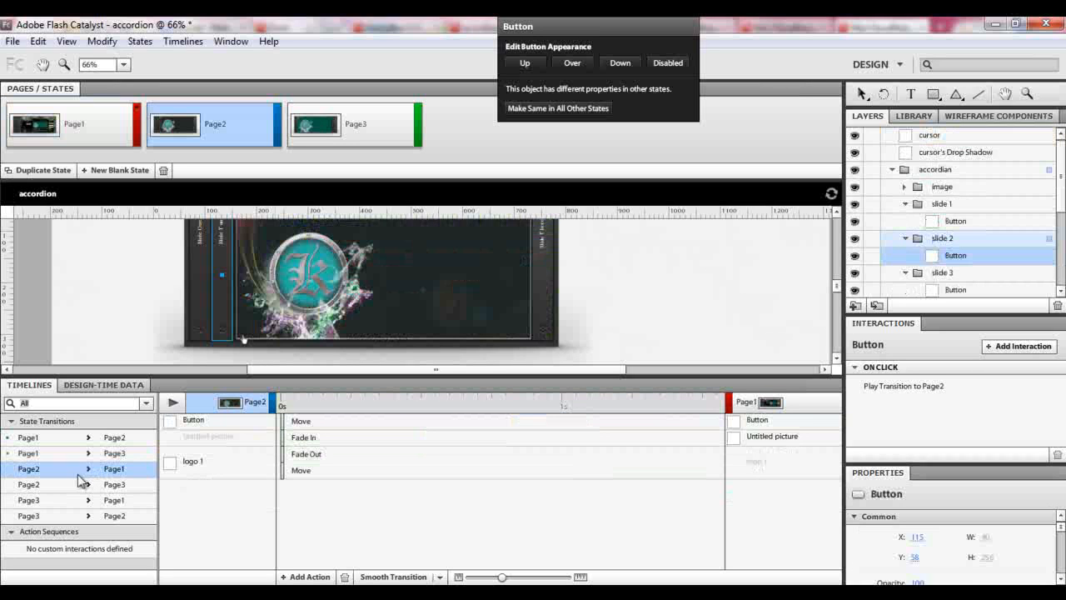
pyautogui.click(371, 576)
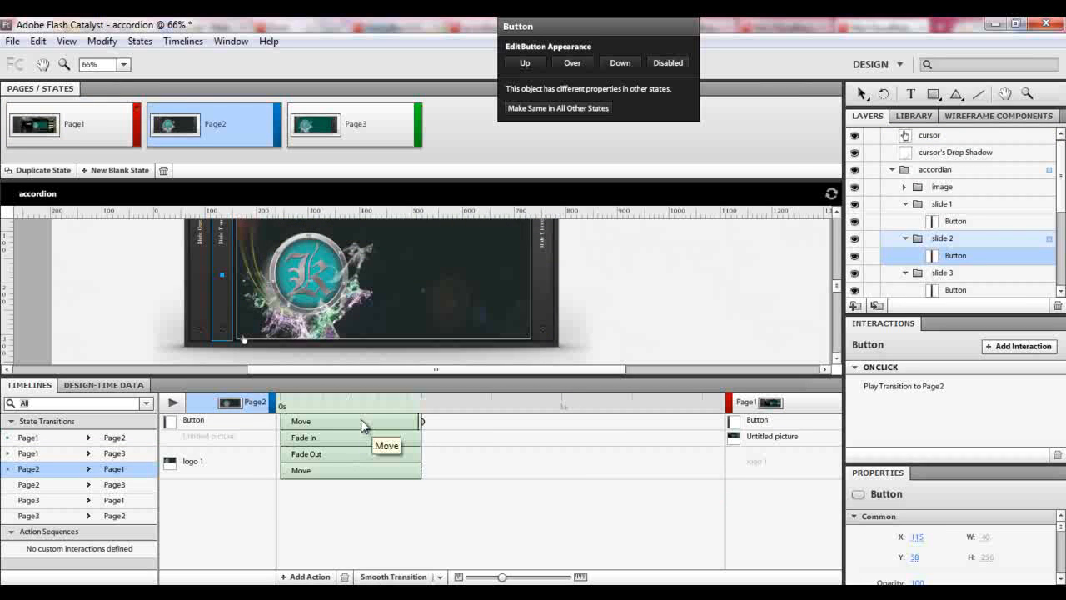
pyautogui.click(171, 406)
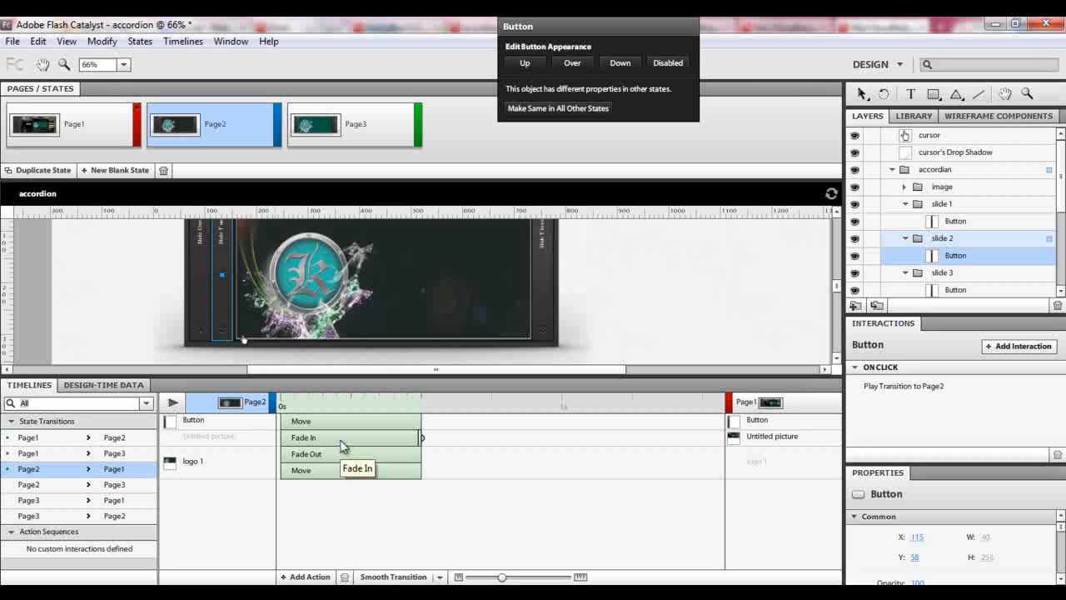
# - In the Page2 to Page1 transition, start the button's Move at 0.5 s and Untitled picture's Fade In at 1 s, and preview it
pyautogui.moveTo(344, 424); pyautogui.dragTo(478, 434)
pyautogui.moveTo(392, 440); pyautogui.dragTo(666, 454)
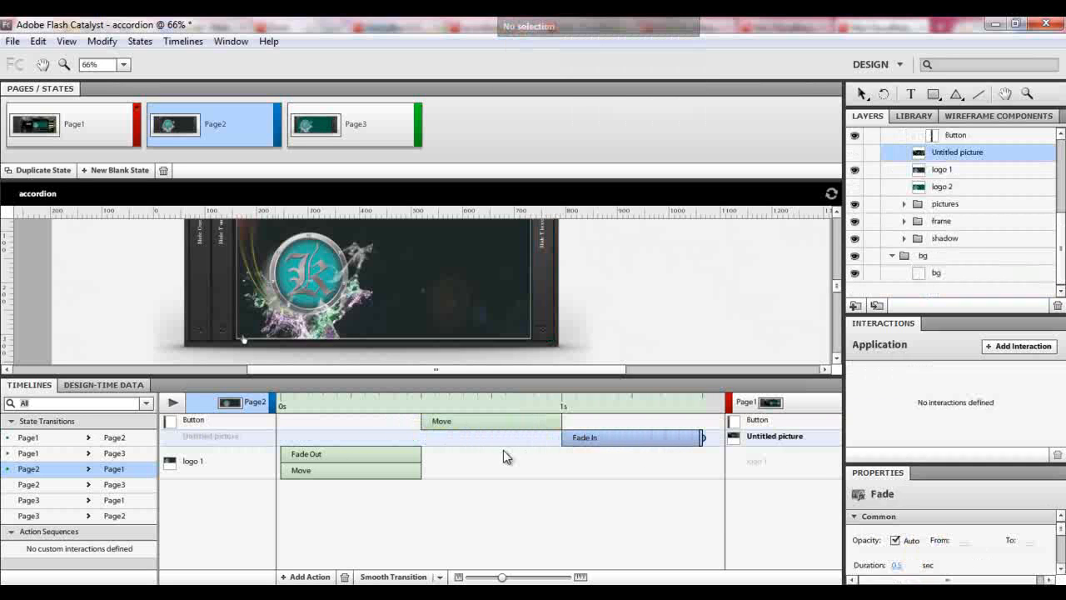
pyautogui.click(170, 403)
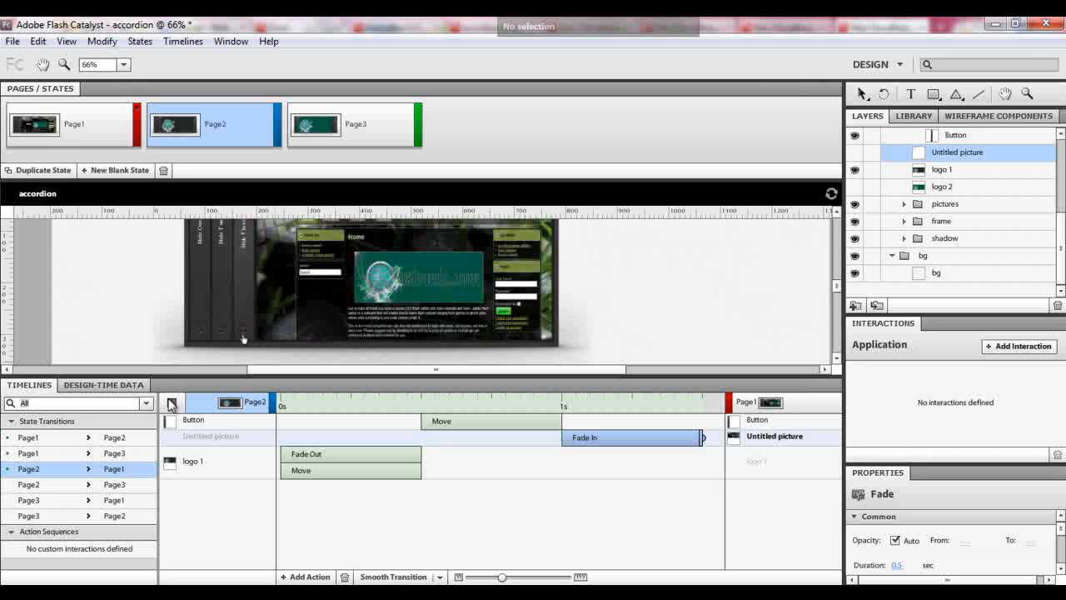
# - Show the Page2 to Page3 transition's timeline, and run the project in the browser to test all three slide buttons
pyautogui.click(92, 498)
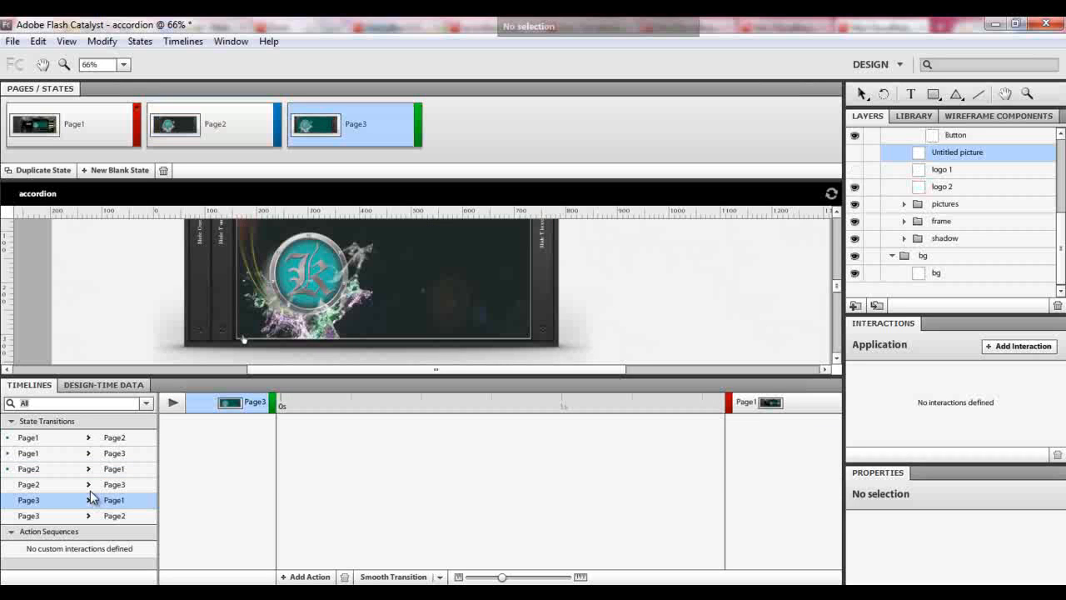
pyautogui.click(89, 484)
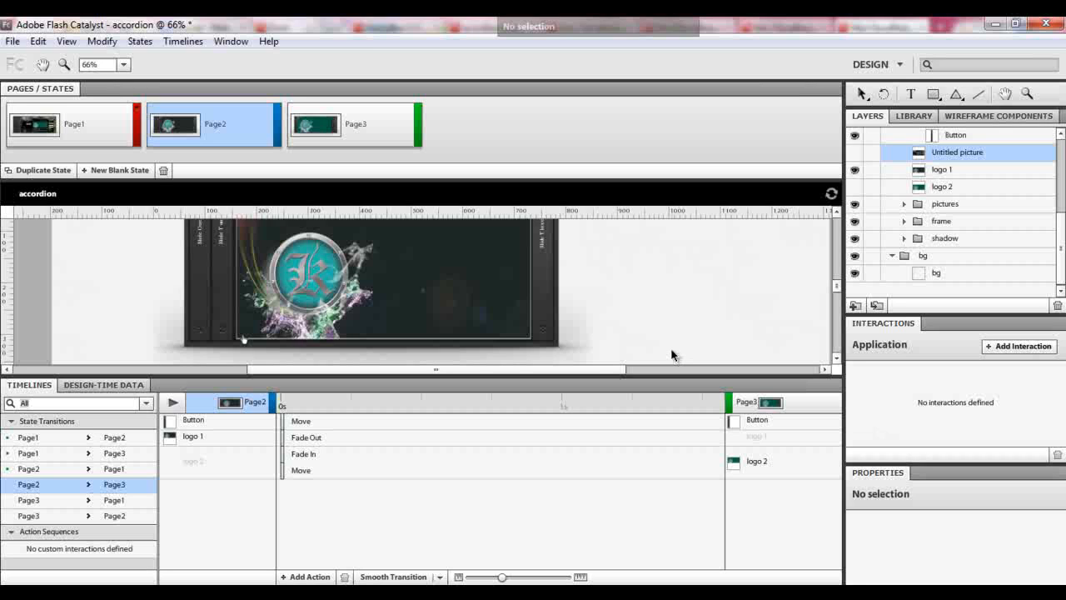
pyautogui.hotkey('ctrl', 'Return')
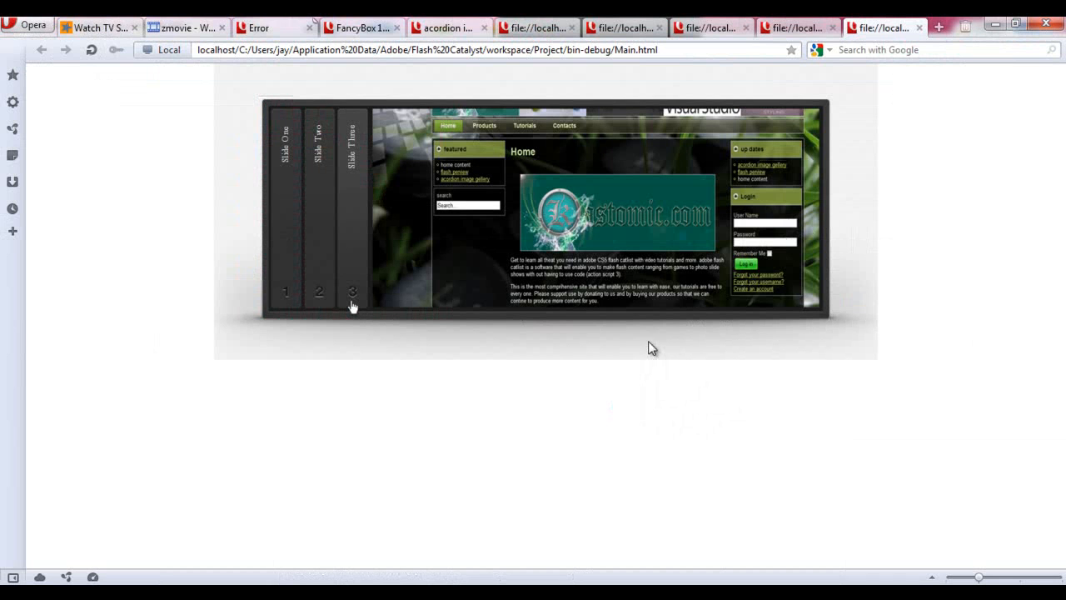
pyautogui.click(326, 155)
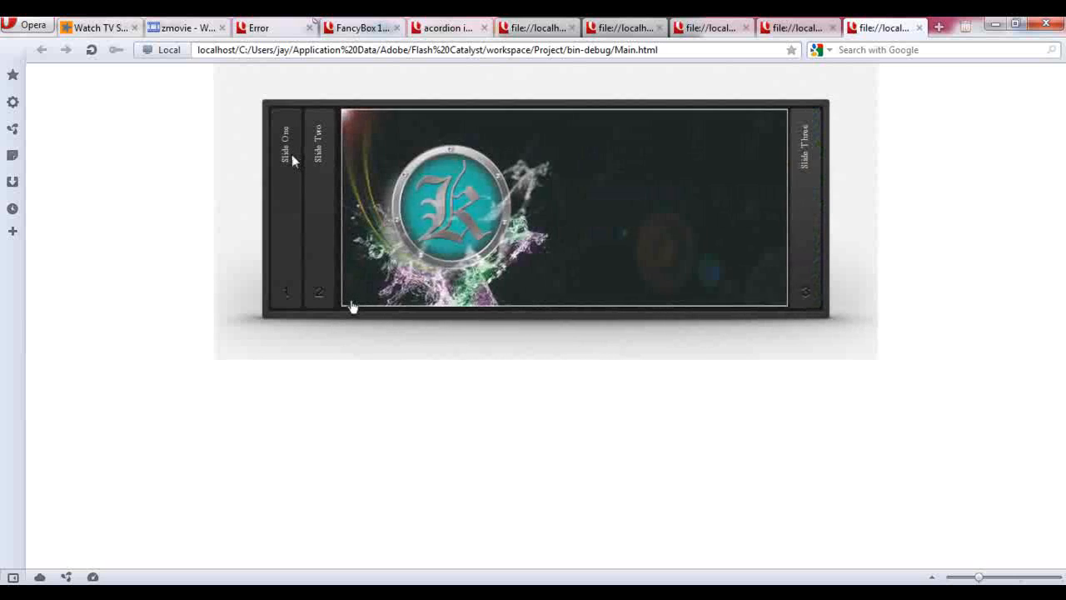
pyautogui.click(291, 154)
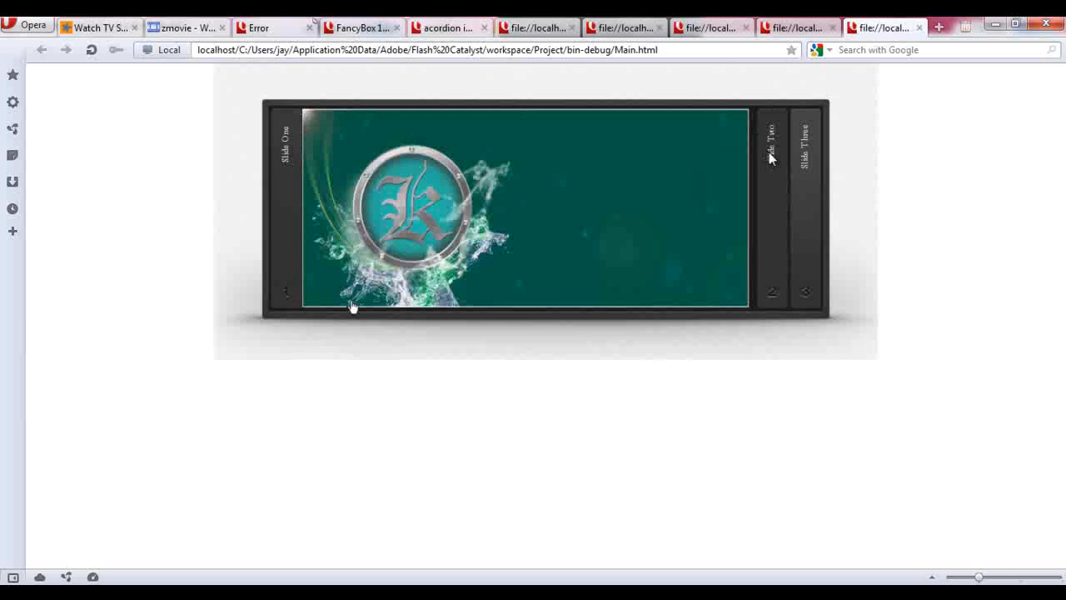
pyautogui.click(769, 151)
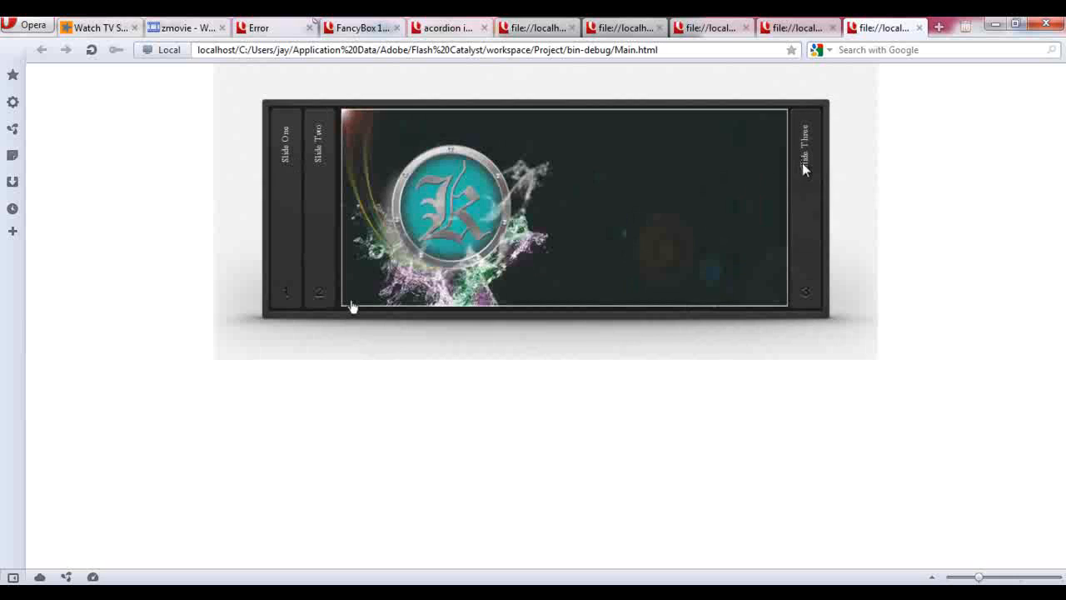
pyautogui.click(802, 163)
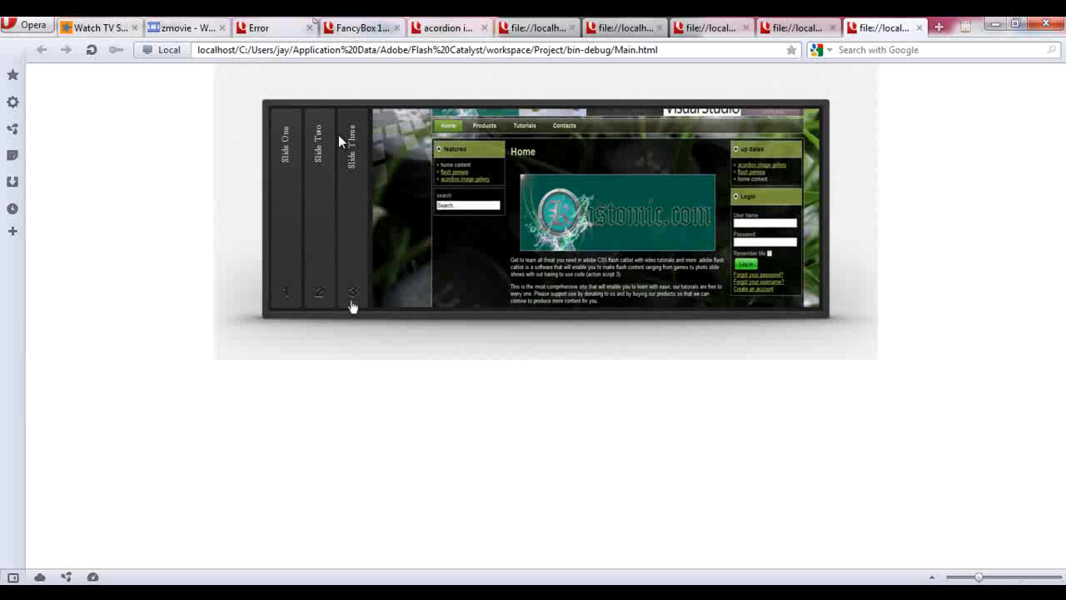
pyautogui.click(297, 197)
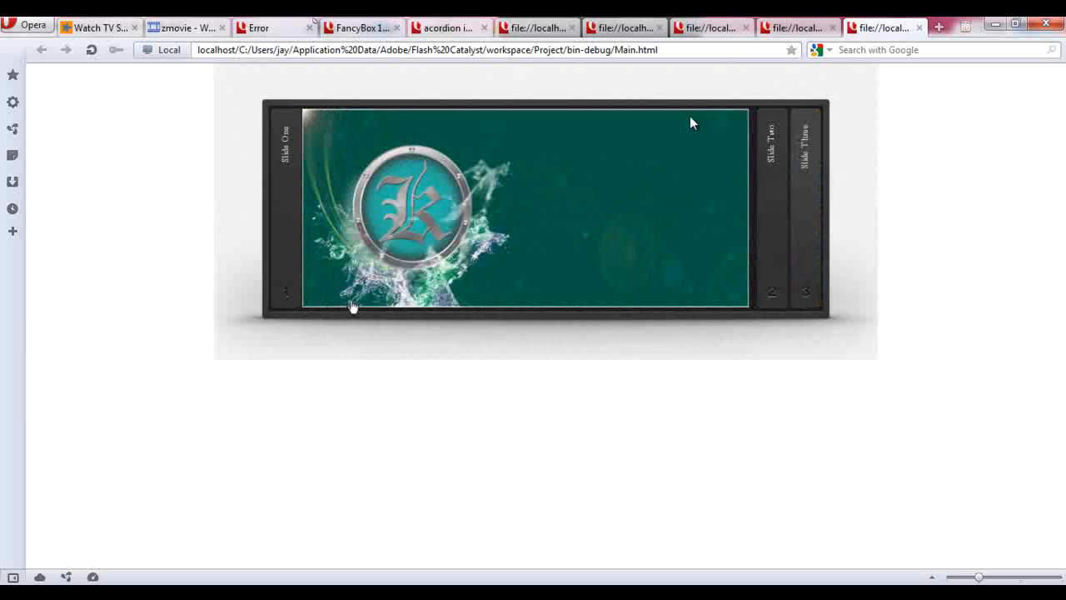
pyautogui.click(773, 164)
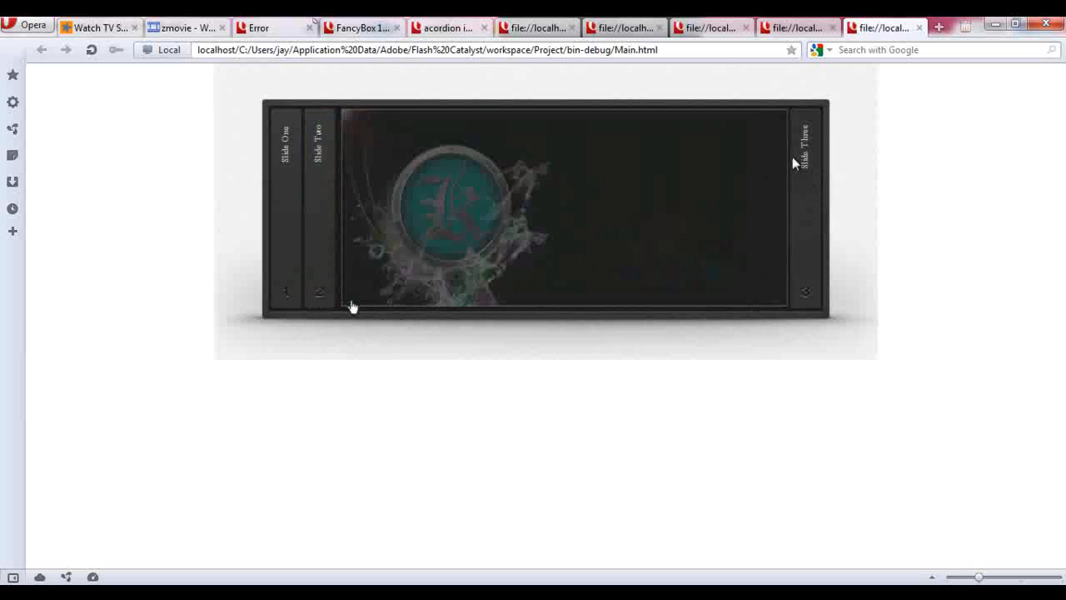
pyautogui.click(805, 163)
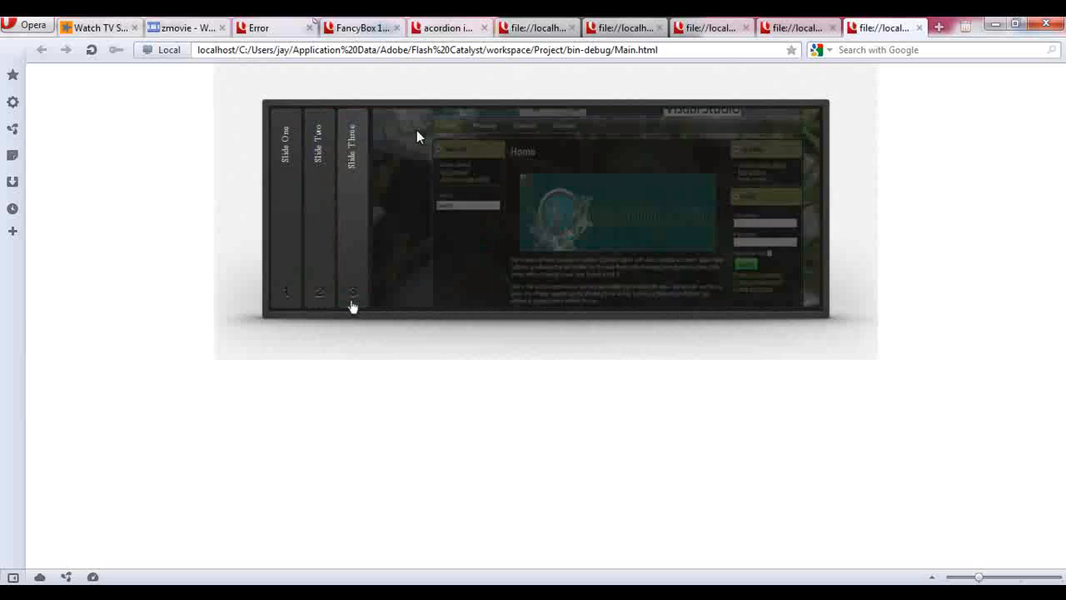